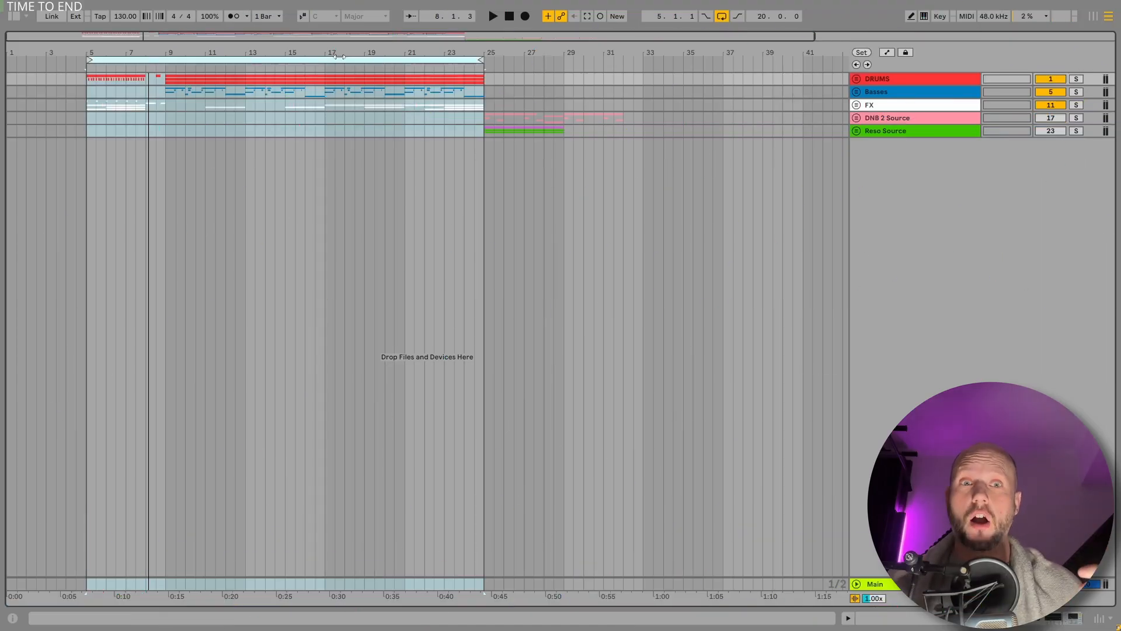
Play the arrangement to audition the whole track, and stop playback.
{"action": "key", "text": "space"}
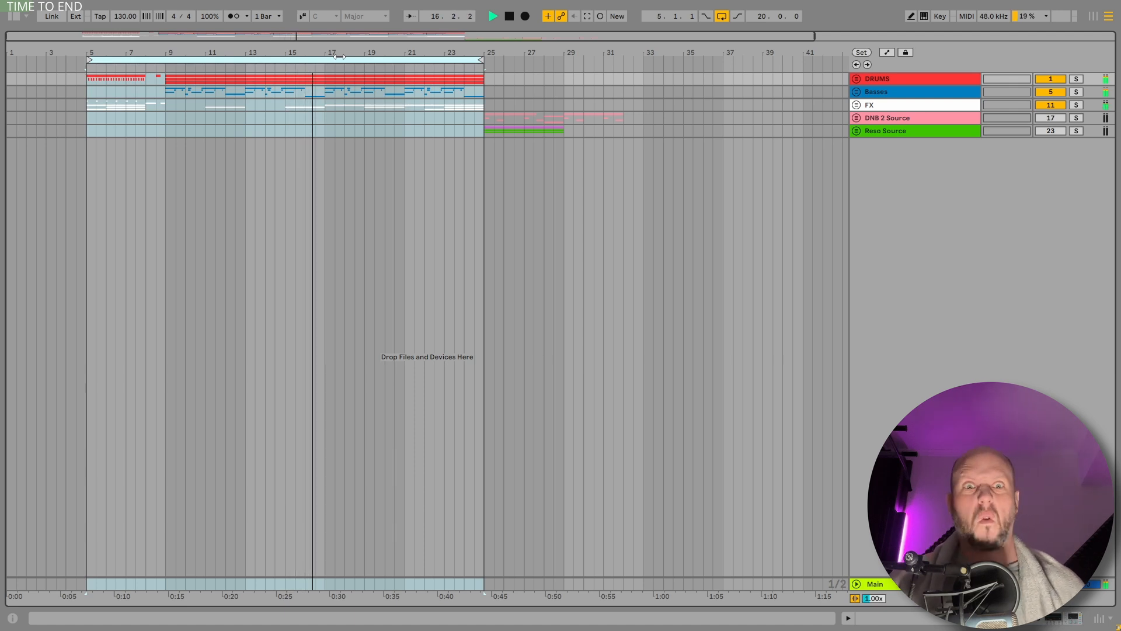
{"action": "key", "text": "space"}
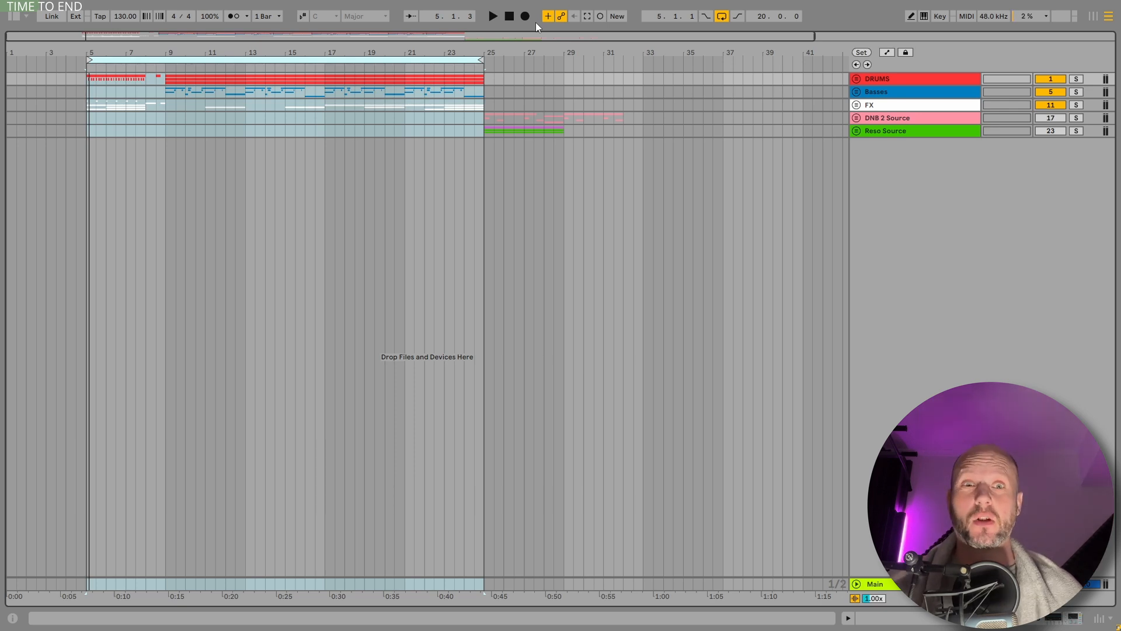
Solo the DRUMS group and audition it from bar 9.
{"action": "left_click", "coordinate": [1080, 77]}
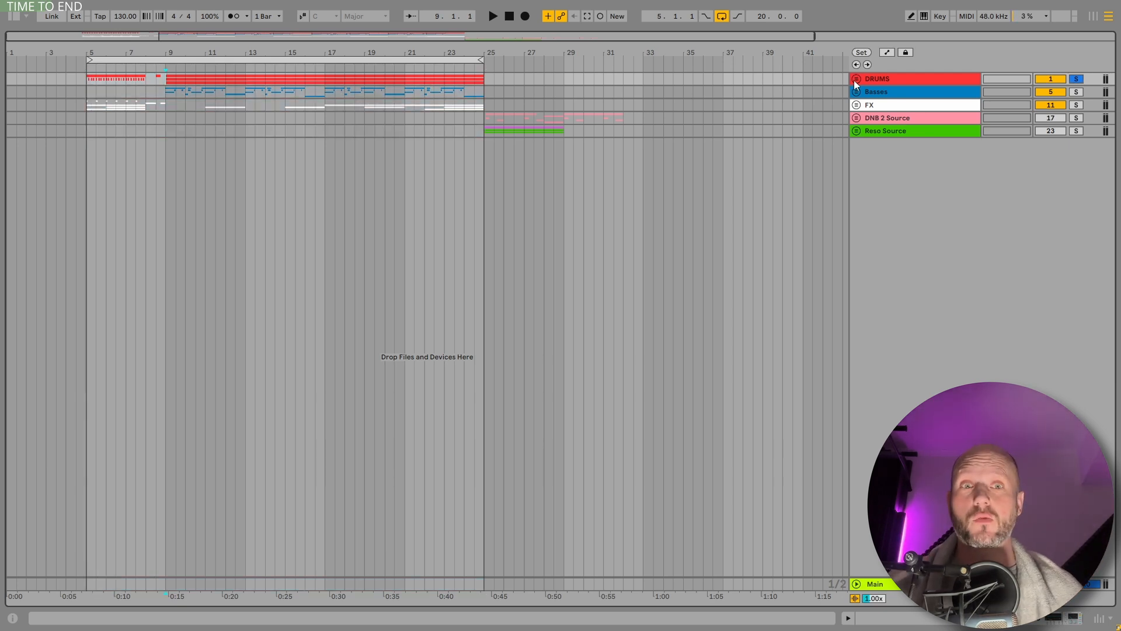
{"action": "key", "text": "space"}
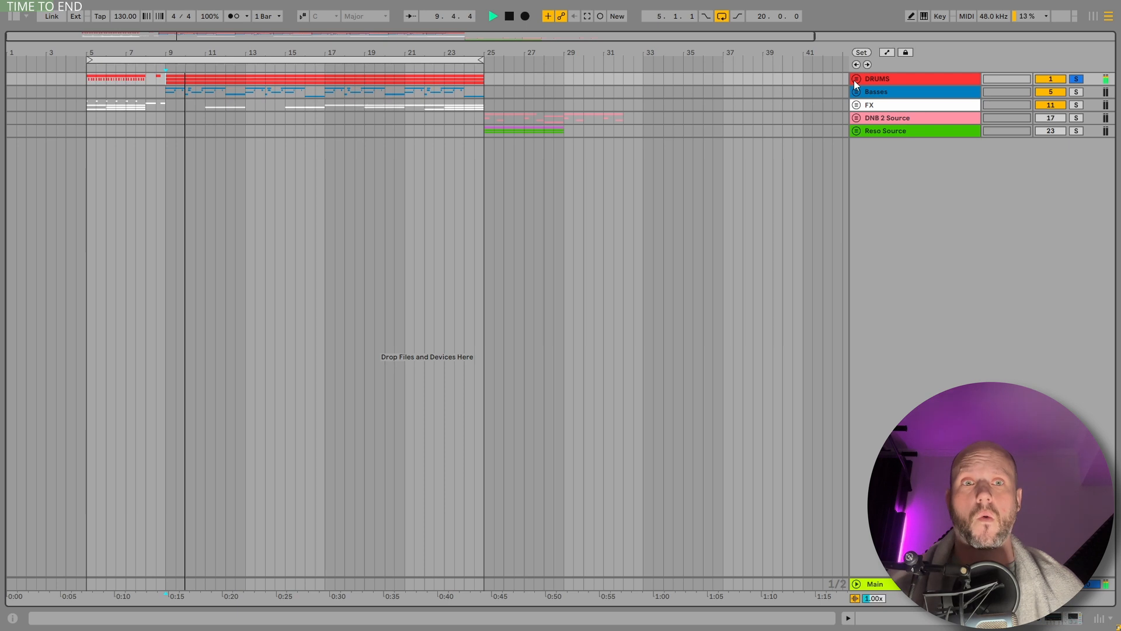
{"action": "key", "text": "space"}
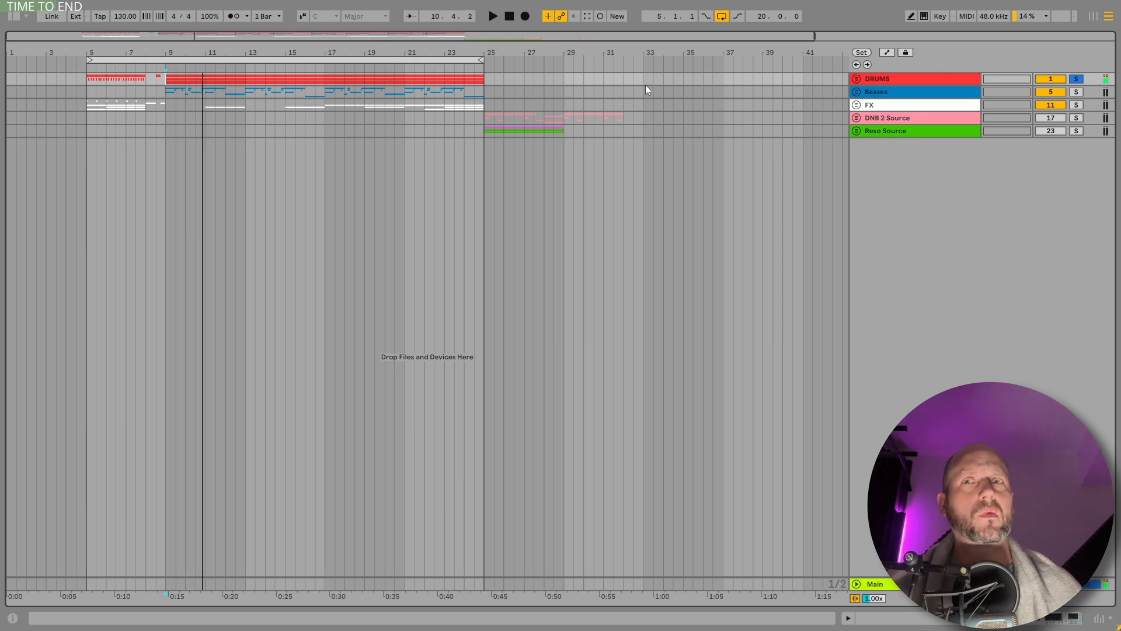
Show the browser, leave full-screen mode and display the Groove Pool.
{"action": "key", "text": "ctrl+alt+b"}
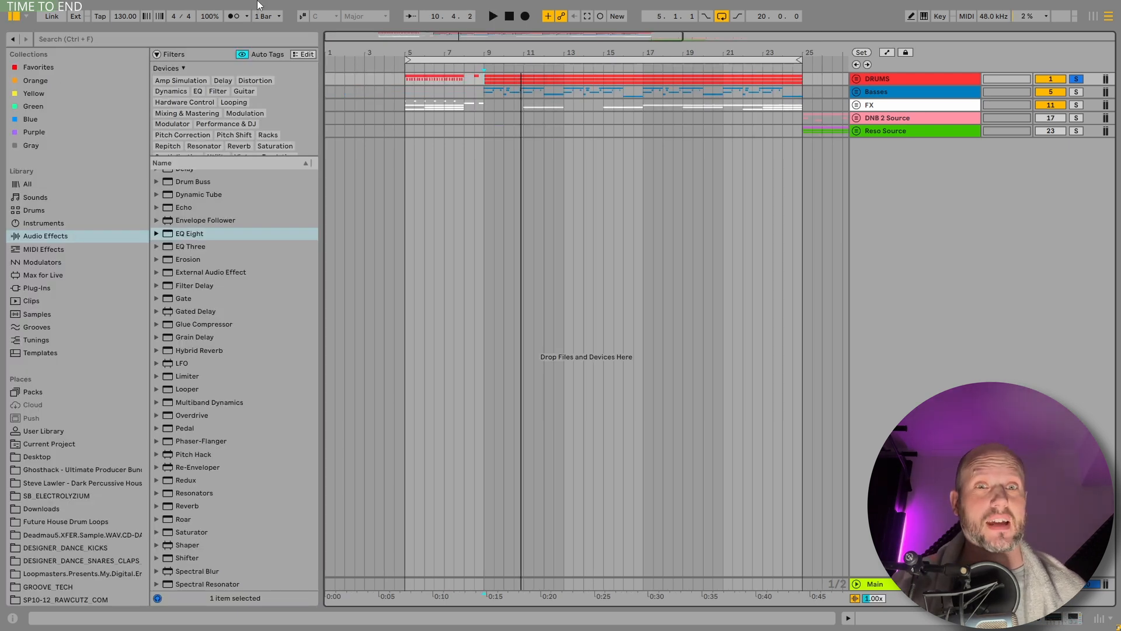
{"action": "key", "text": "F11"}
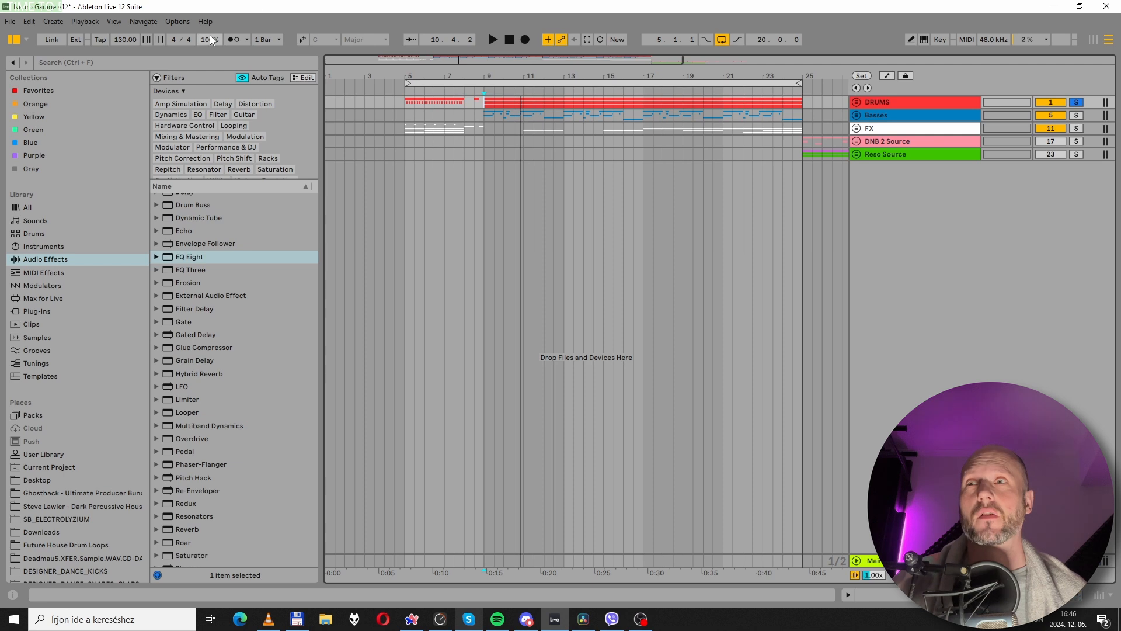
{"action": "left_click", "coordinate": [114, 22]}
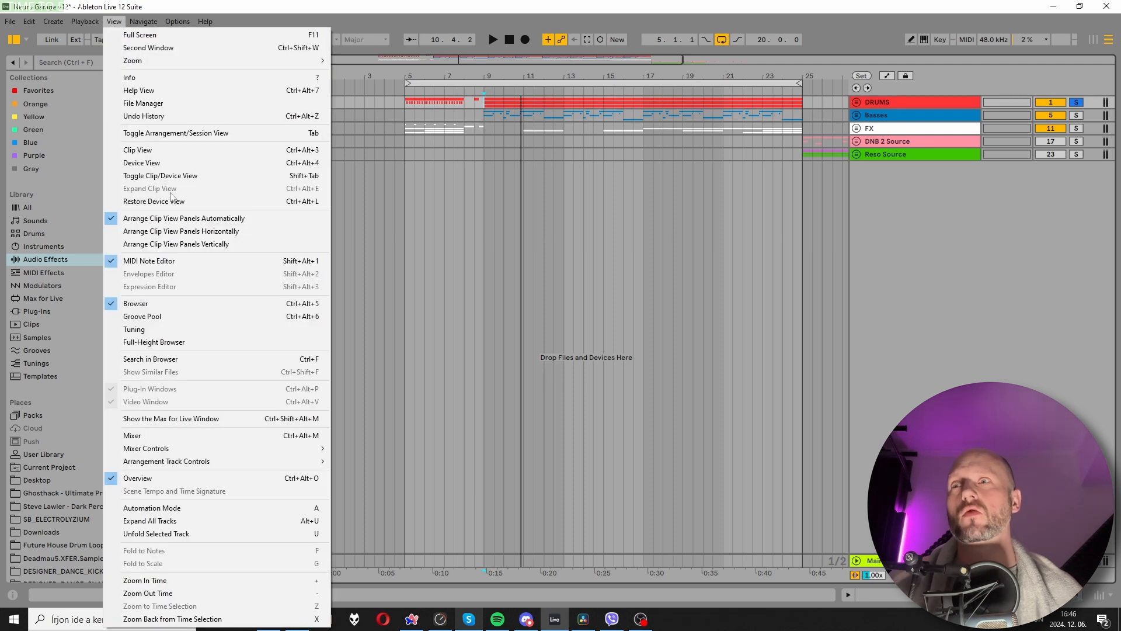
{"action": "left_click", "coordinate": [151, 318]}
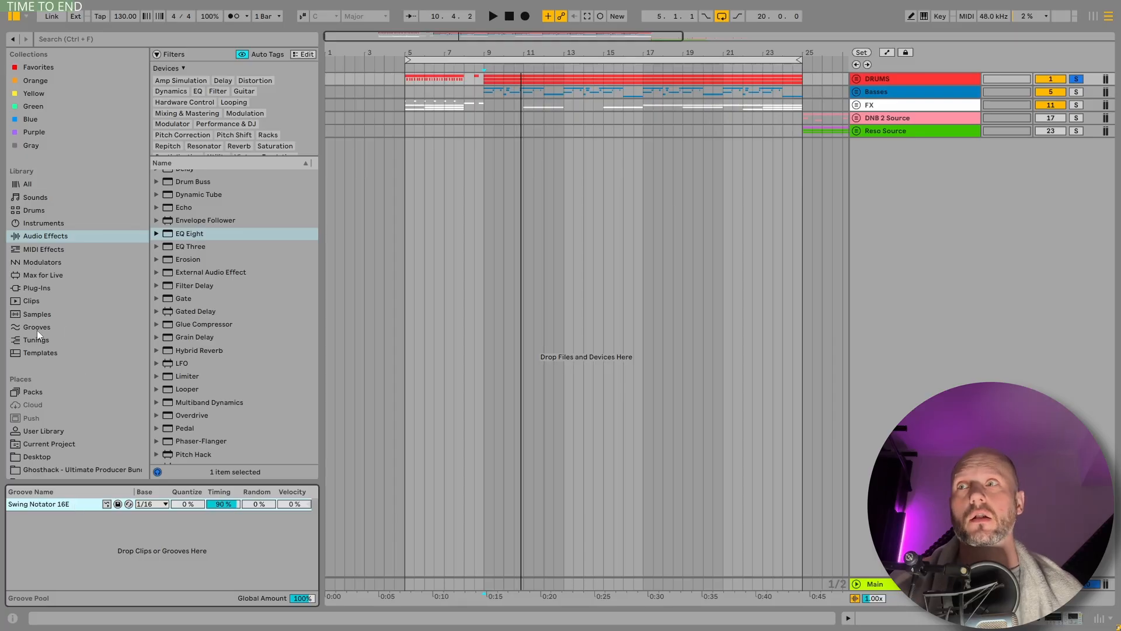
Browse the Grooves library in a widened browser and load Swing Notator 16E.agr into the Groove Pool.
{"action": "left_click", "coordinate": [37, 330]}
{"action": "left_click_drag", "start_coordinate": [316, 235], "coordinate": [352, 361]}
{"action": "scroll", "coordinate": [224, 338], "scroll_direction": "down", "scroll_amount": 8}
{"action": "left_click", "coordinate": [191, 328]}
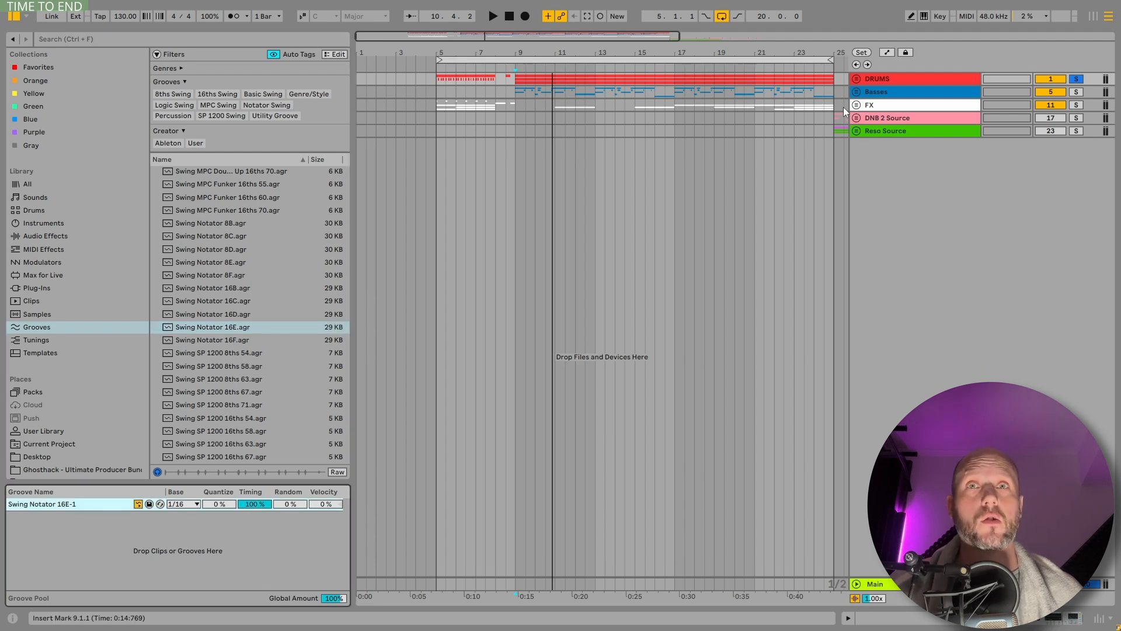
Unfold the DRUMS group, solo the Kick Snare track and audition its clip from bar 9.
{"action": "left_click", "coordinate": [854, 80]}
{"action": "left_click", "coordinate": [788, 126]}
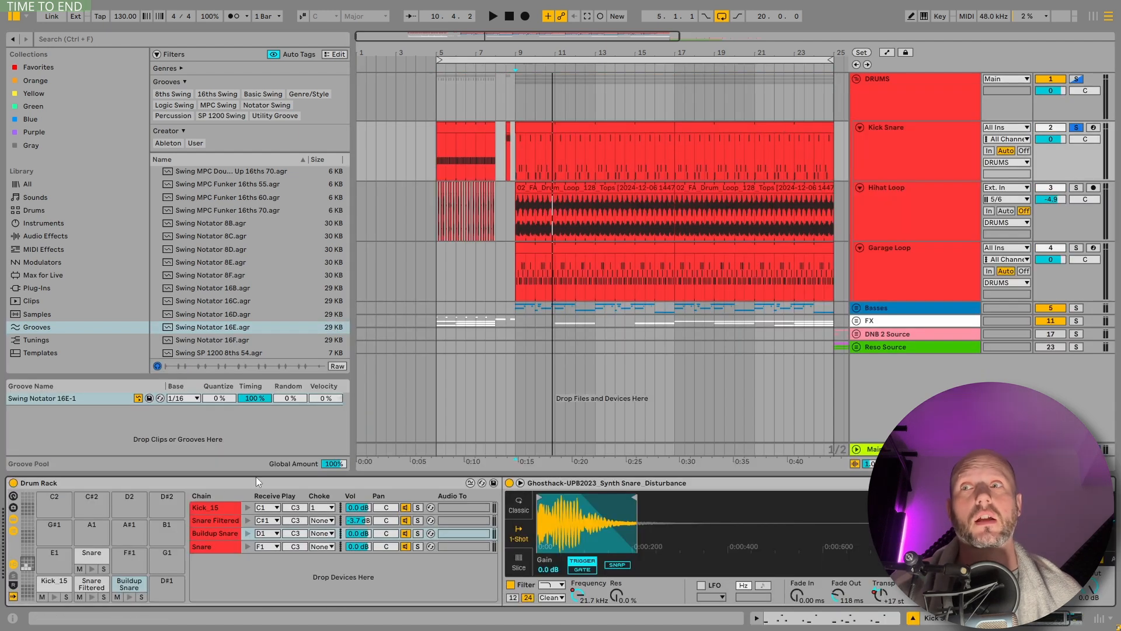
{"action": "left_click", "coordinate": [543, 126]}
{"action": "key", "text": "space"}
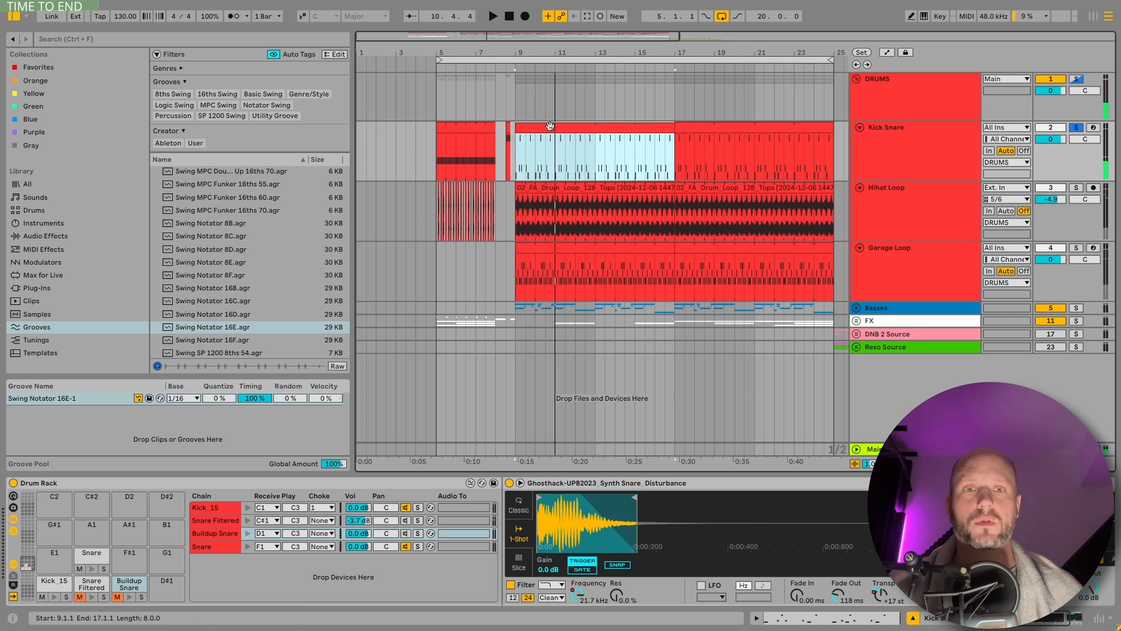
{"action": "left_click", "coordinate": [913, 148]}
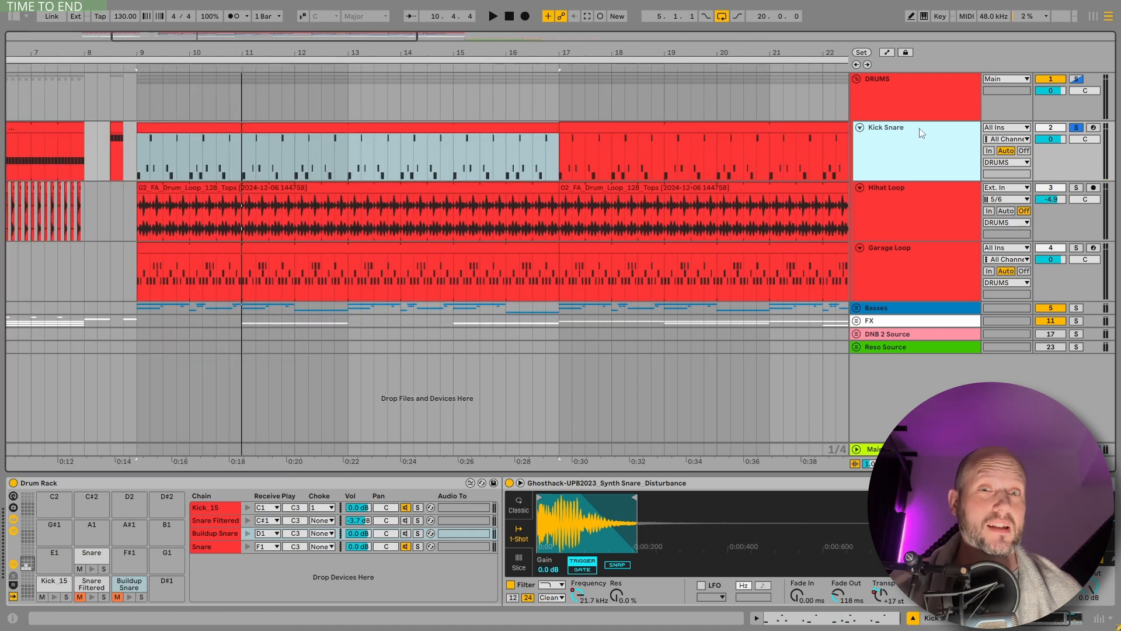
Open the notes of the Kick Snare clip at bar 9, remove the Snare Filtered notes and play the pattern without them.
{"action": "left_click", "coordinate": [354, 126]}
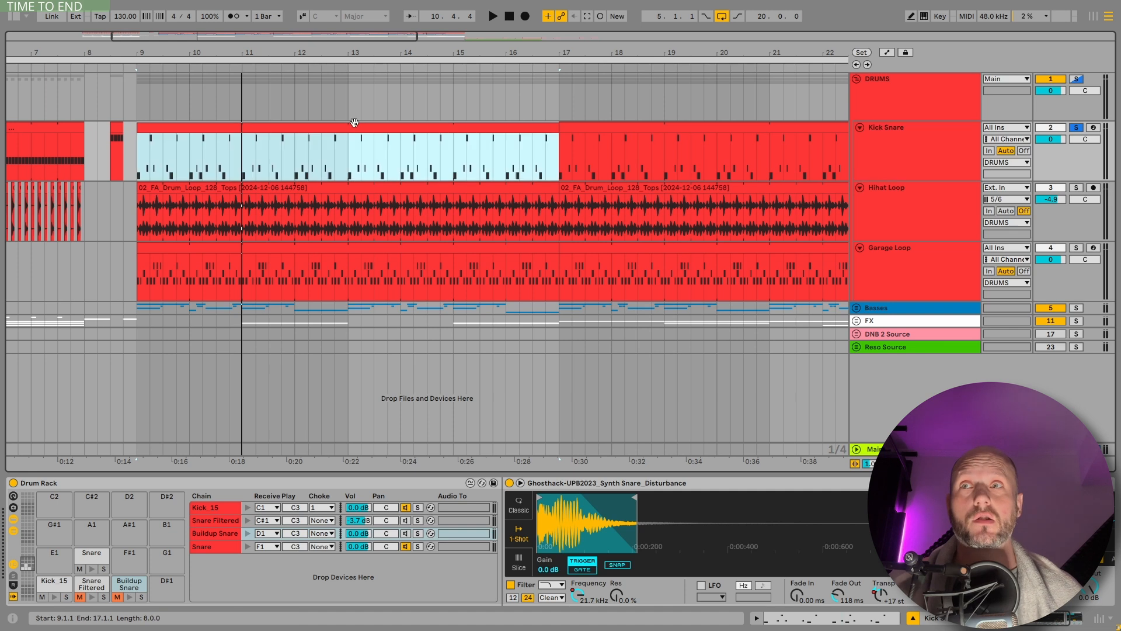
{"action": "key", "text": "space"}
{"action": "double_click", "coordinate": [354, 126]}
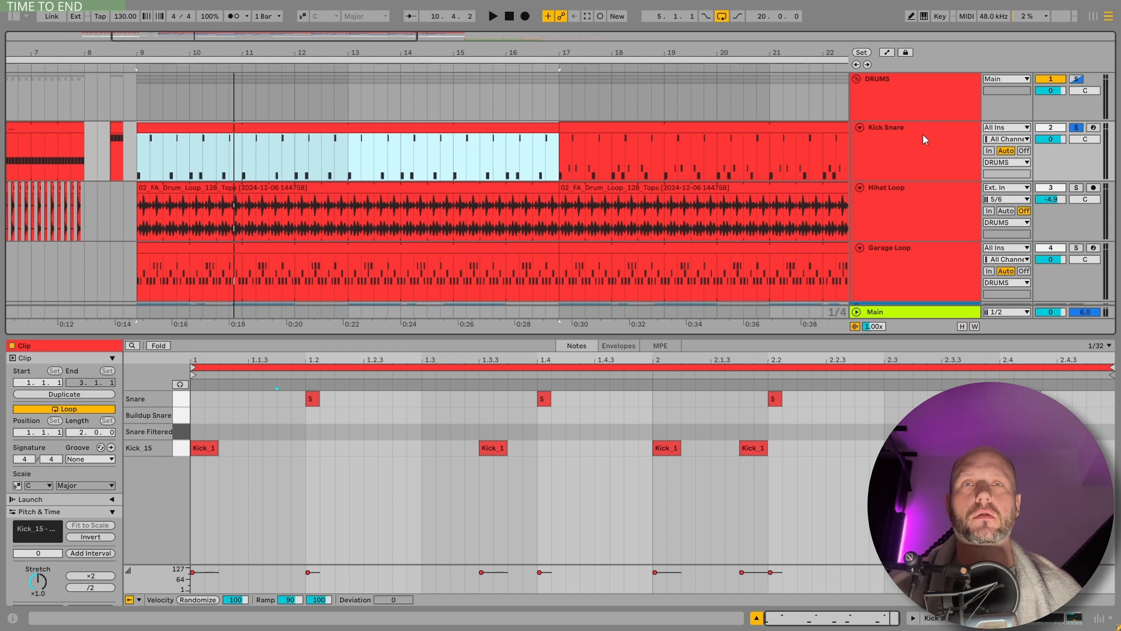
{"action": "key", "text": "space"}
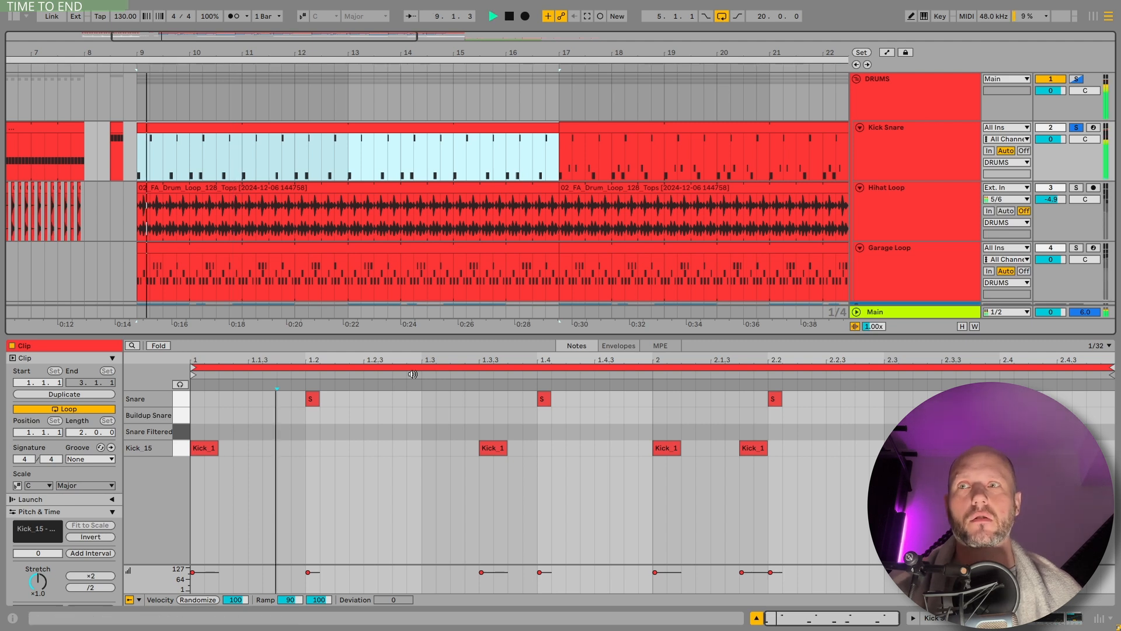
Restore the Snare Filtered notes in the Kick Snare clip and play the pattern with them.
{"action": "left_click", "coordinate": [313, 399]}
{"action": "key", "text": "ctrl+v"}
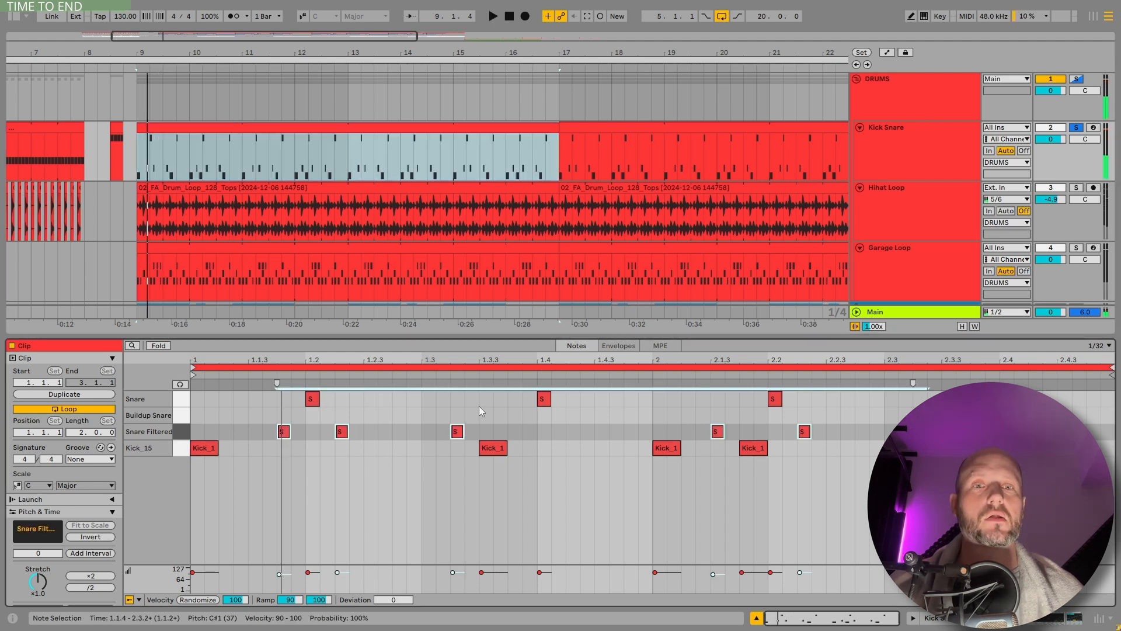
{"action": "key", "text": "space"}
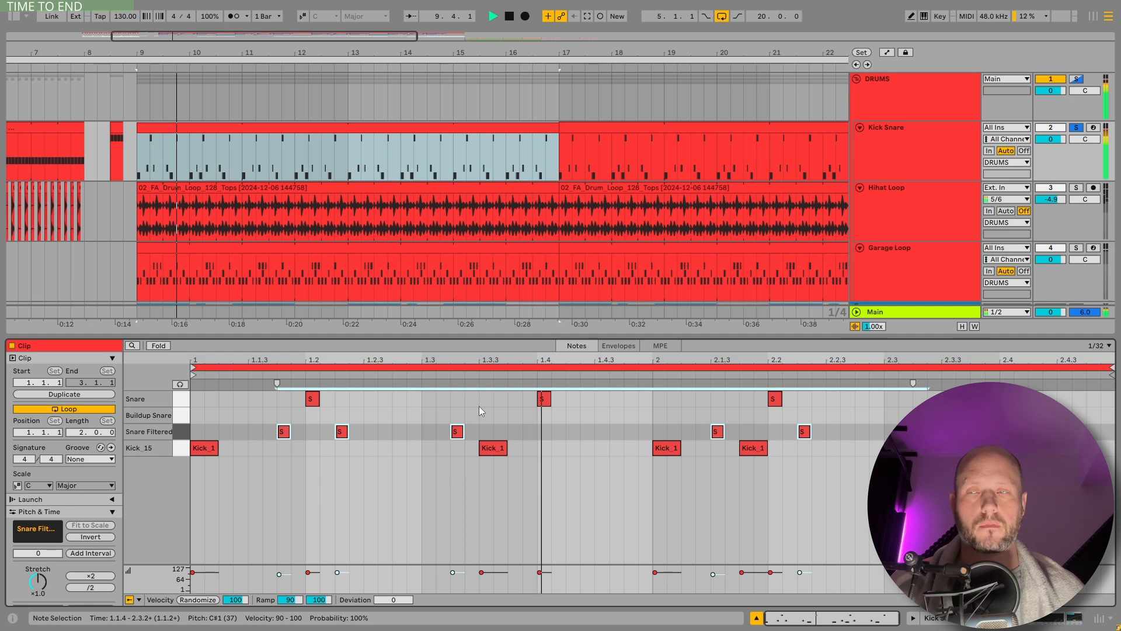
{"action": "key", "text": "space"}
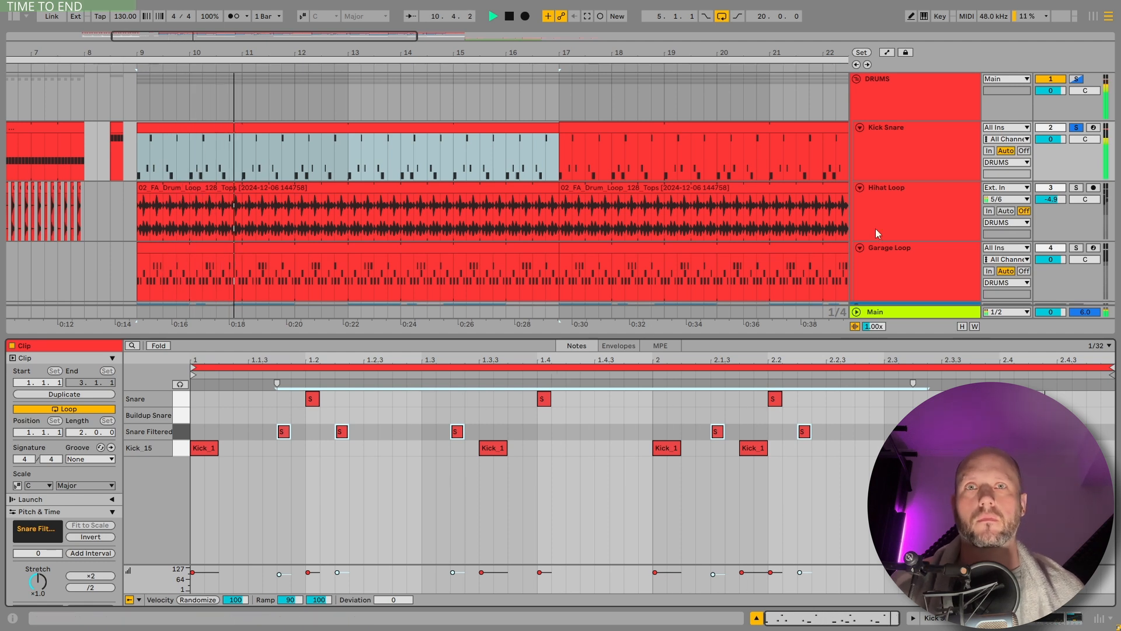
Examine the Auto Filter and kHs Transient Shaper settings in the Kick Snare track's Snare Filtered chain, closing the plug-in window when done.
{"action": "left_click", "coordinate": [916, 127]}
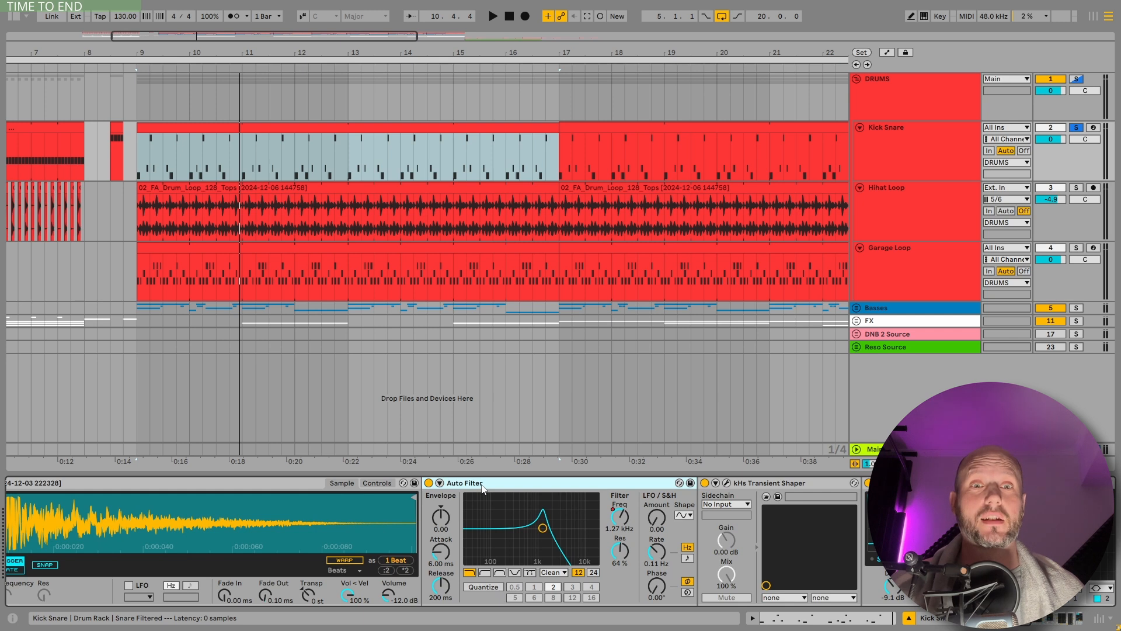
{"action": "key", "text": "space"}
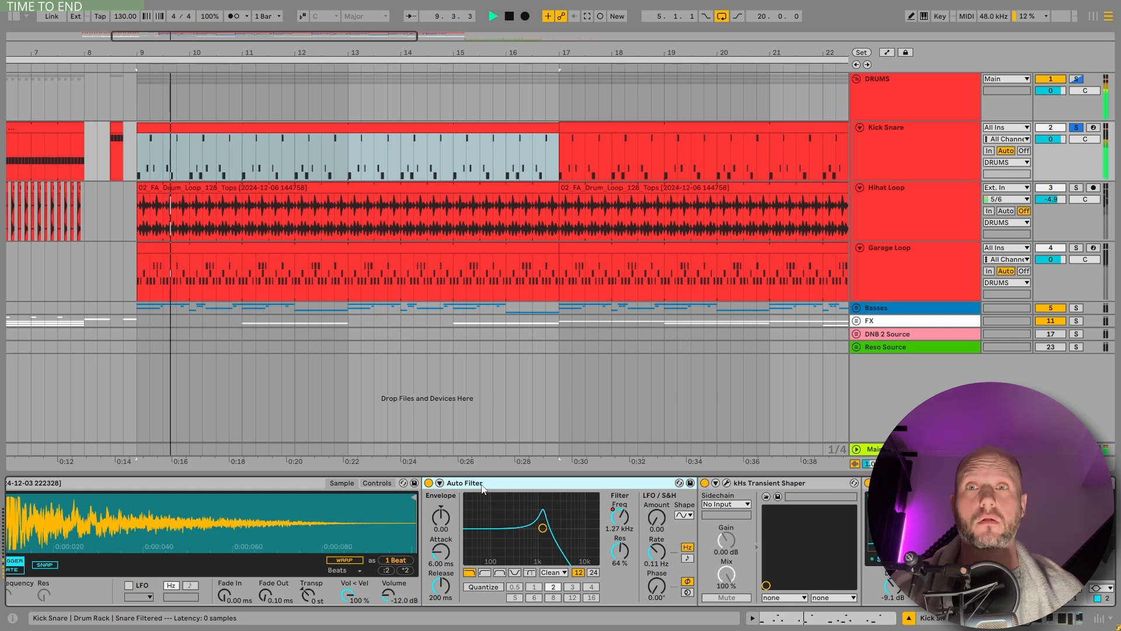
{"action": "left_click", "coordinate": [757, 488]}
{"action": "left_click", "coordinate": [726, 483]}
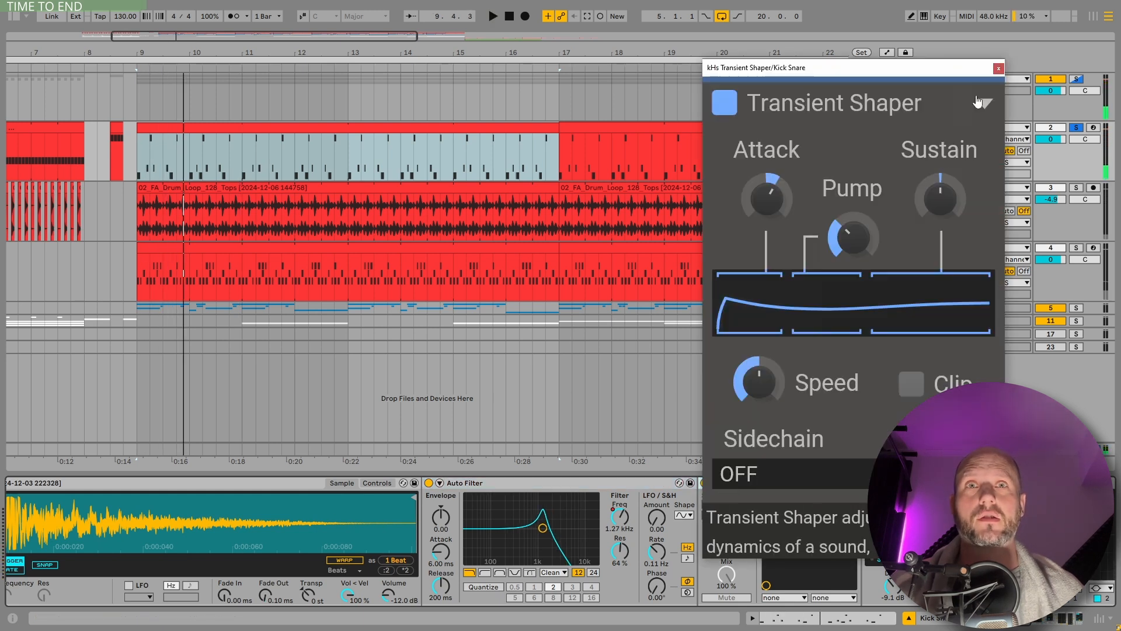
{"action": "left_click", "coordinate": [999, 69]}
Examine the Saturator, EQ Eight, Shifter and Grain Delay in the Snare Filtered chain and listen to the result.
{"action": "scroll", "coordinate": [561, 542], "scroll_direction": "right", "scroll_amount": 10}
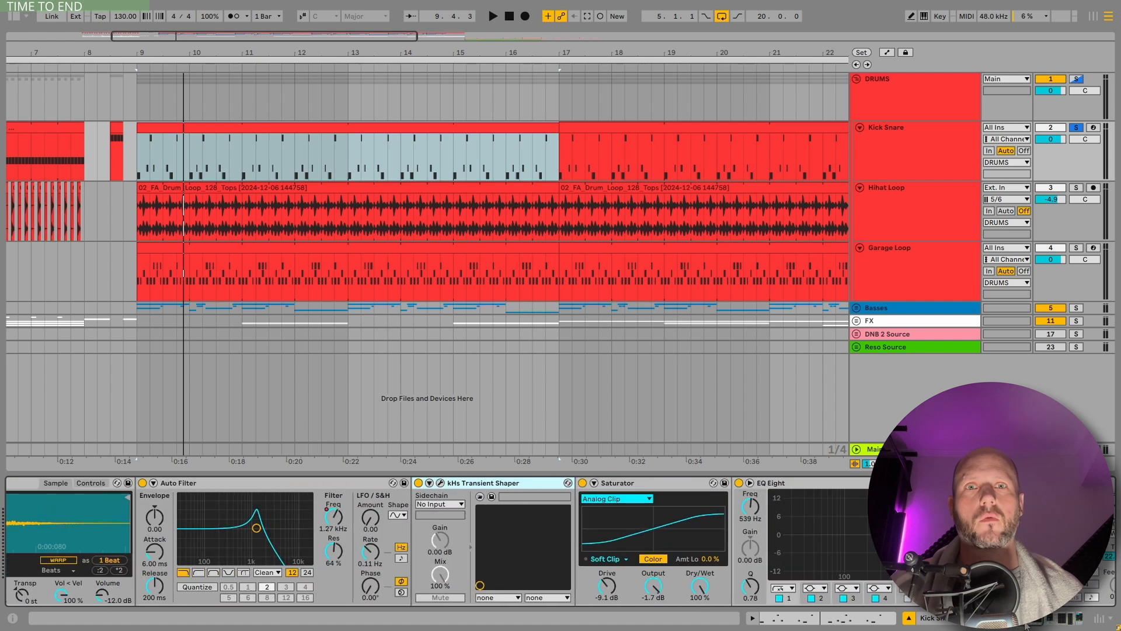
{"action": "left_click", "coordinate": [565, 489]}
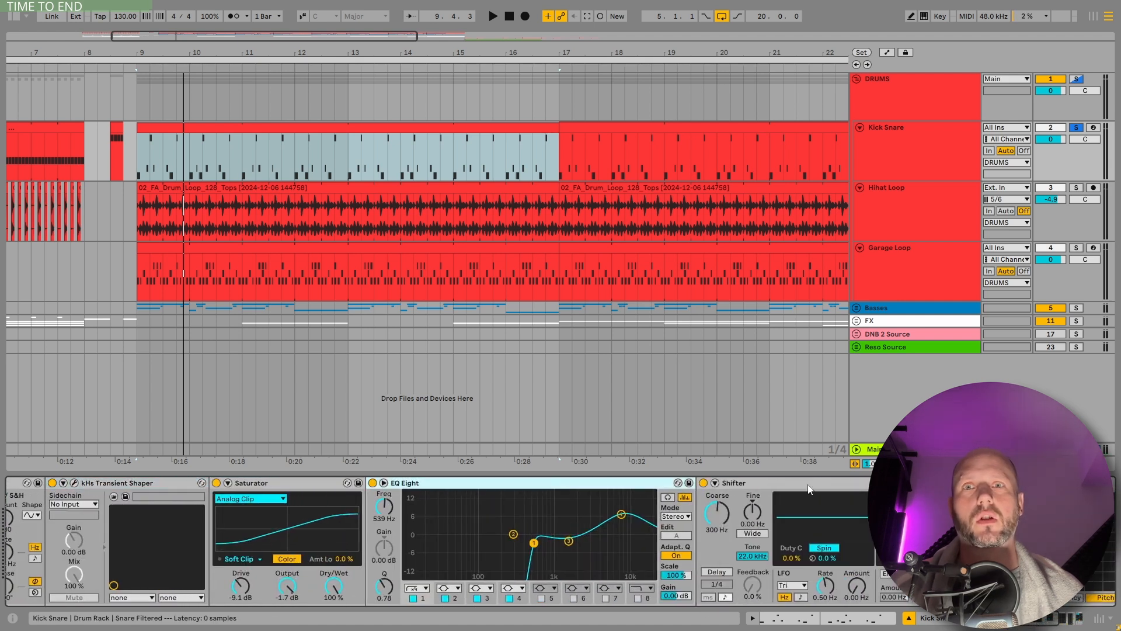
{"action": "scroll", "coordinate": [570, 481], "scroll_direction": "right", "scroll_amount": 10}
{"action": "left_click", "coordinate": [572, 483]}
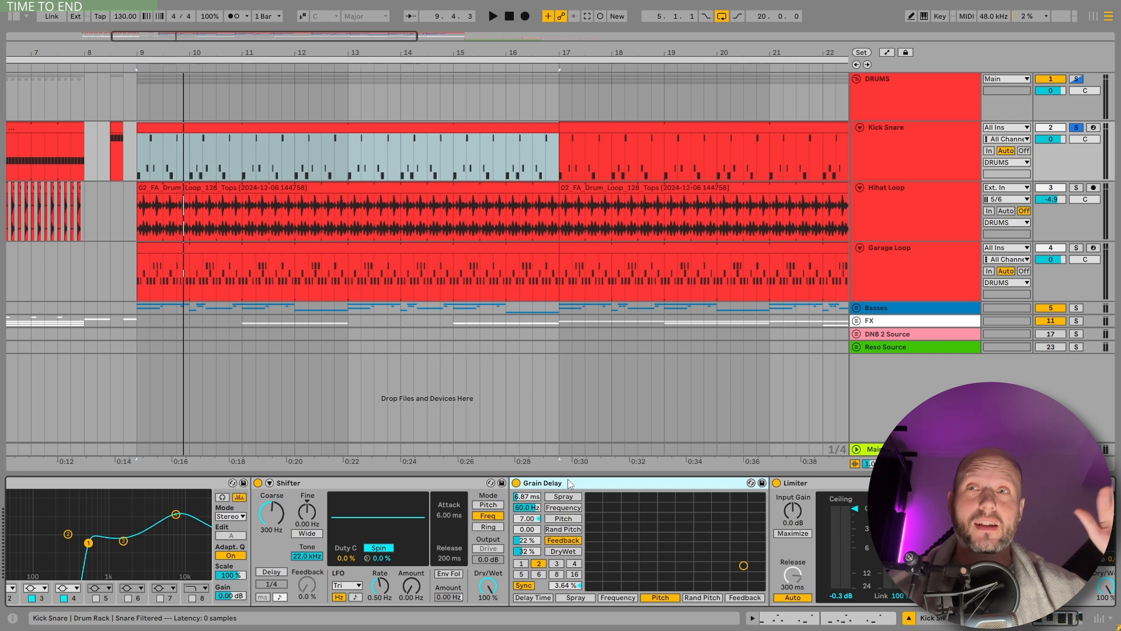
{"action": "key", "text": "space"}
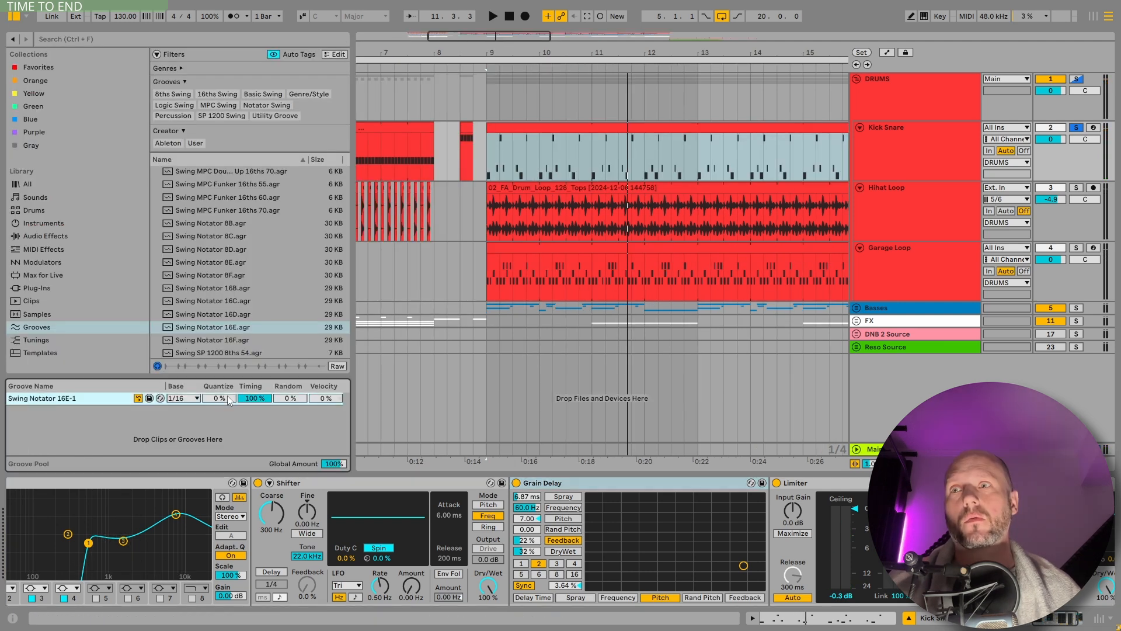
Set the timing of the Swing Notator 16E-1 groove to 90 % and audition the Kick Snare clip from bar 9.
{"action": "left_click_drag", "start_coordinate": [257, 396], "coordinate": [257, 395]}
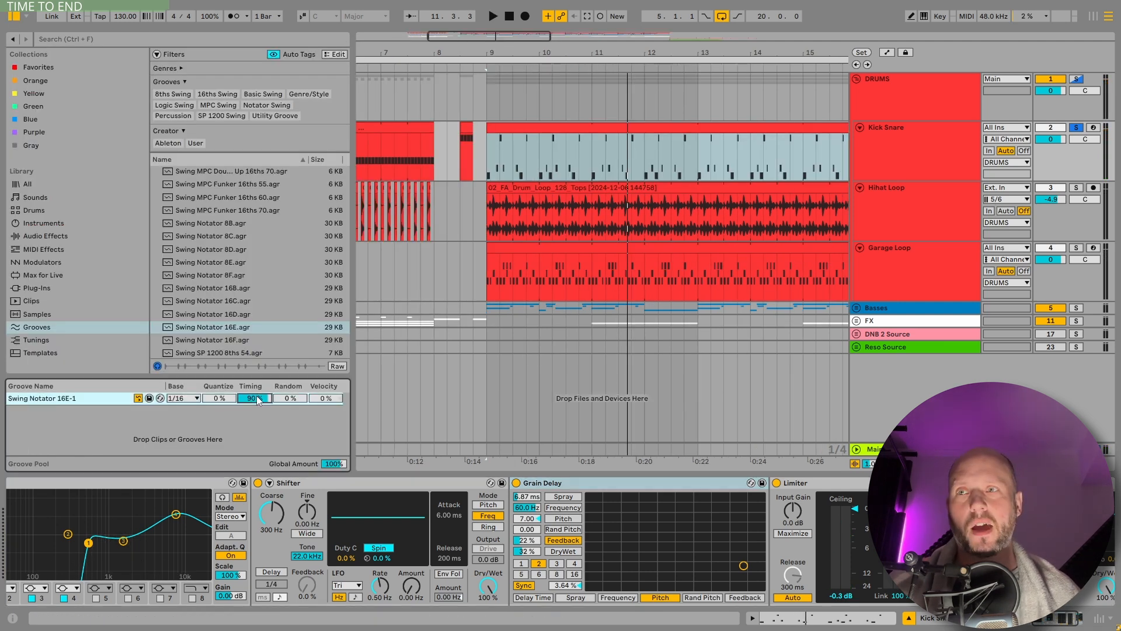
{"action": "left_click", "coordinate": [96, 398]}
{"action": "left_click", "coordinate": [542, 149]}
{"action": "key", "text": "space"}
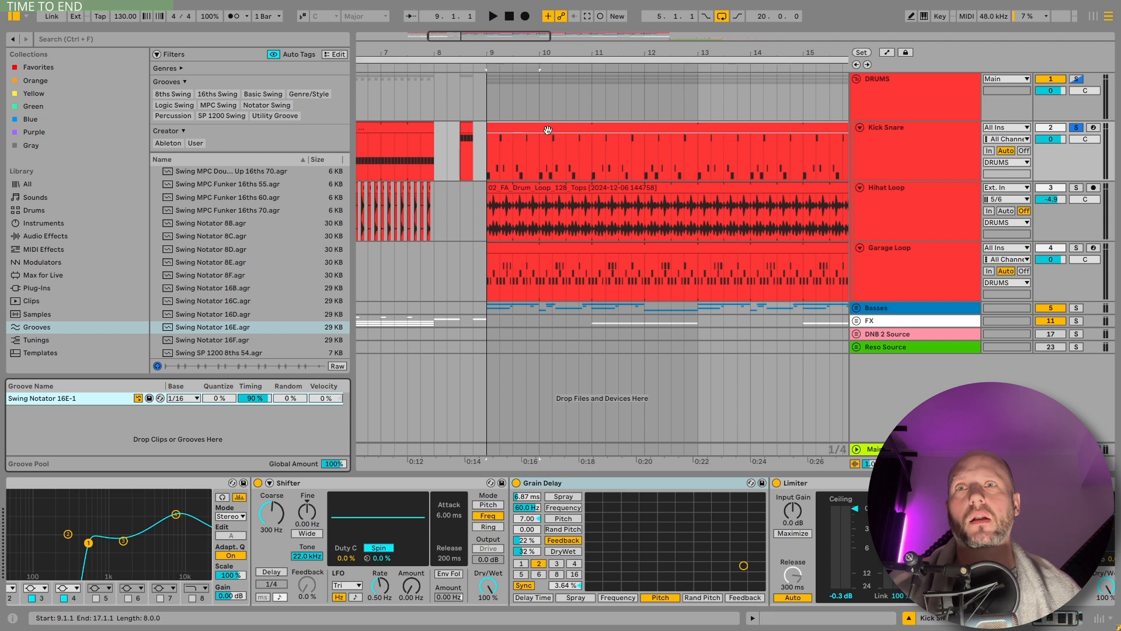
{"action": "left_click", "coordinate": [548, 130]}
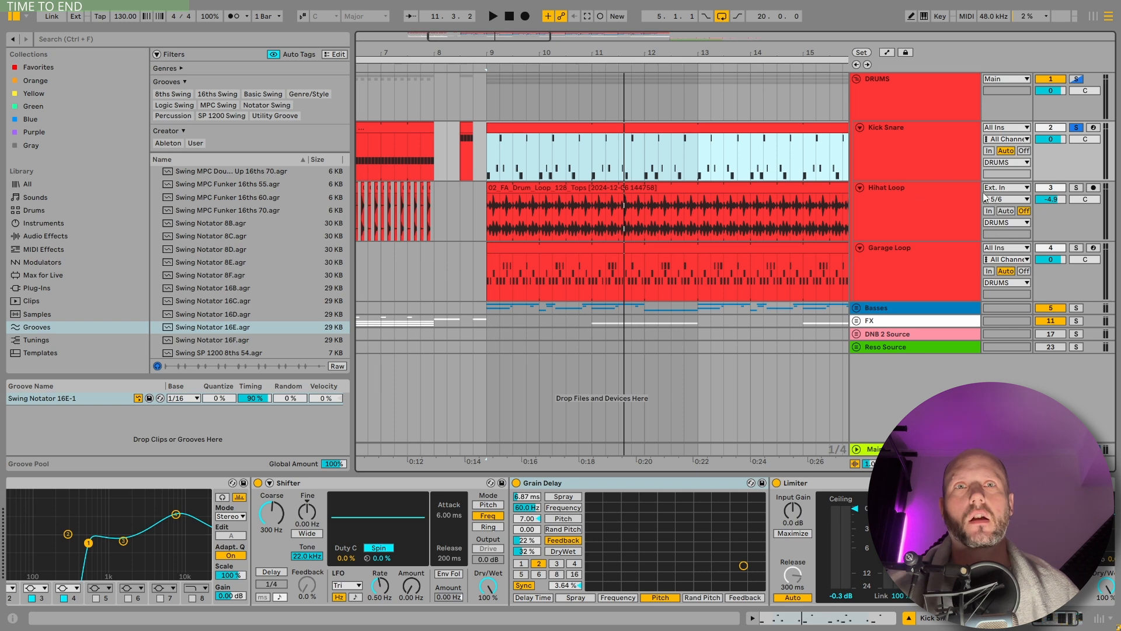
Solo the Hihat Loop track, open its drum loop clip at bar 9 and assign the Swing Notator 16E-1 groove to it.
{"action": "double_click", "coordinate": [746, 188]}
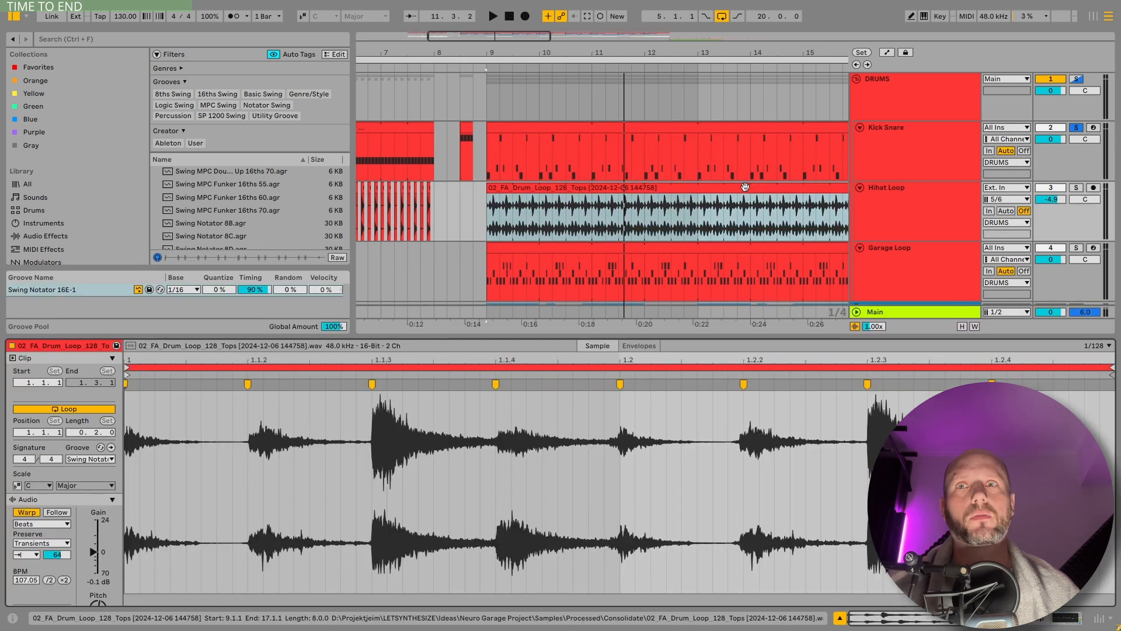
{"action": "key", "text": "space"}
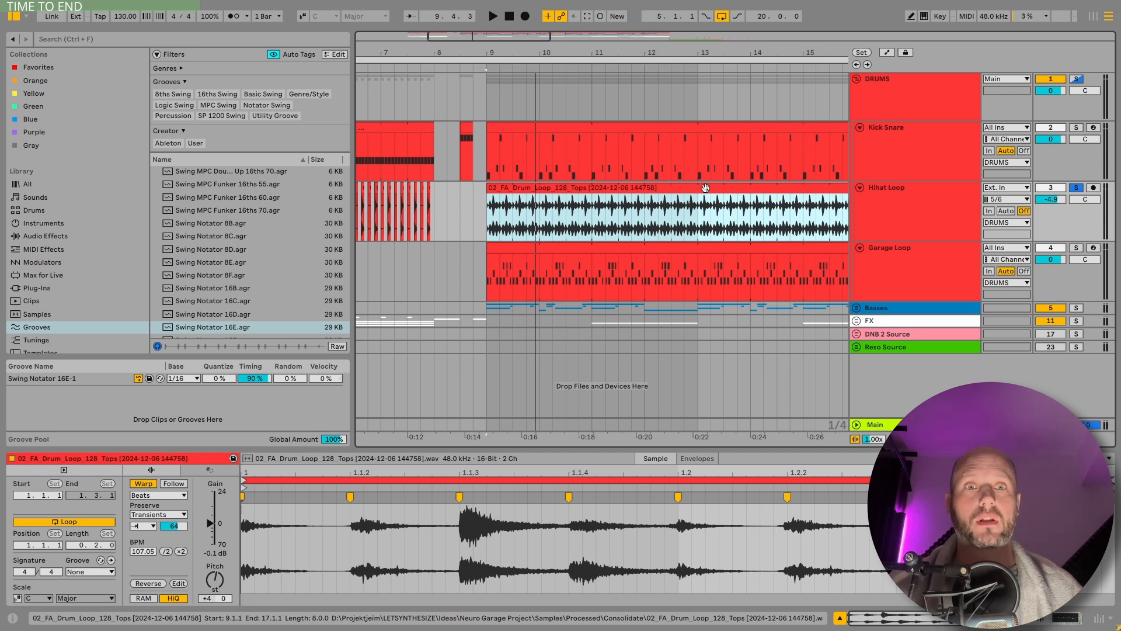
{"action": "left_click", "coordinate": [88, 572]}
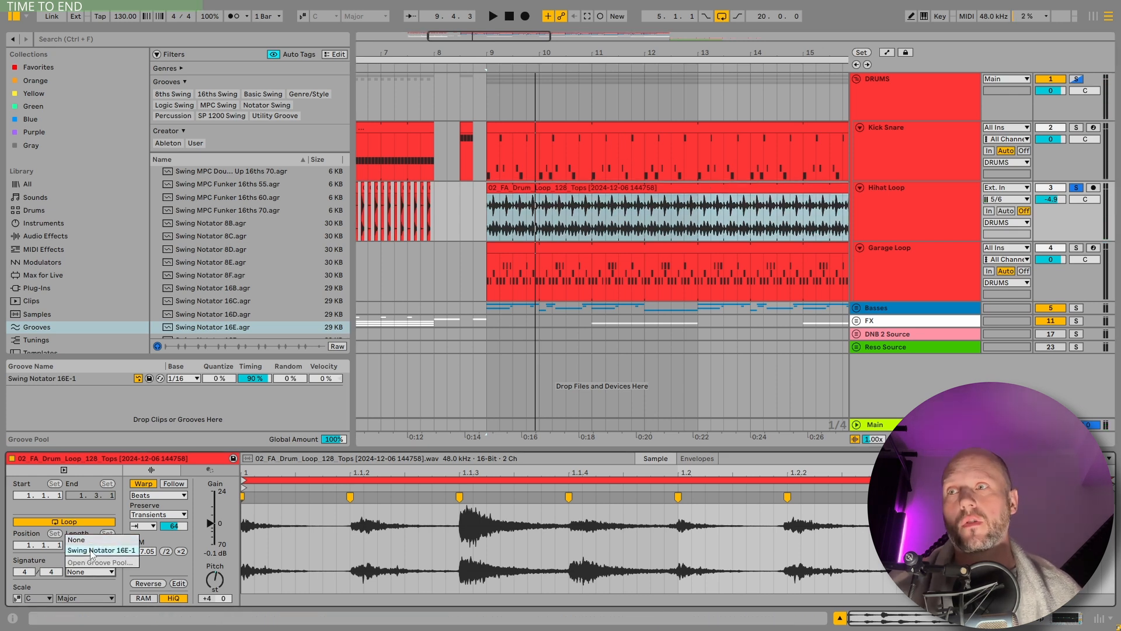
{"action": "left_click", "coordinate": [92, 551]}
{"action": "left_click", "coordinate": [59, 380]}
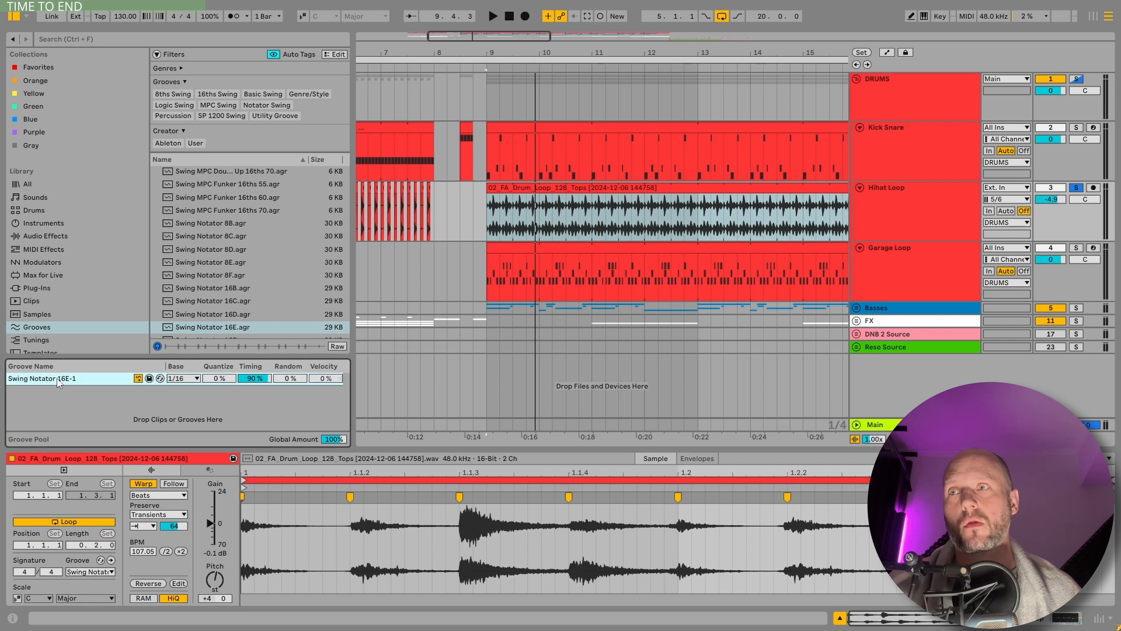
Compare the Hihat Loop clip with its groove set to None and to Swing Notator 16E-1 during playback.
{"action": "left_click", "coordinate": [93, 572]}
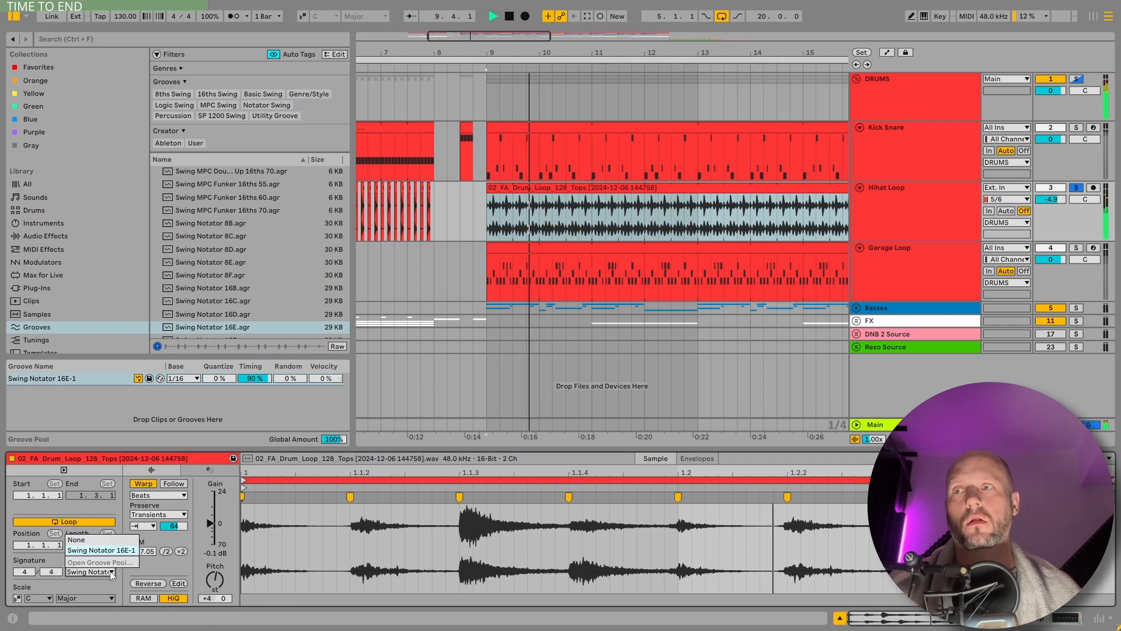
{"action": "left_click", "coordinate": [99, 540]}
{"action": "left_click", "coordinate": [100, 573]}
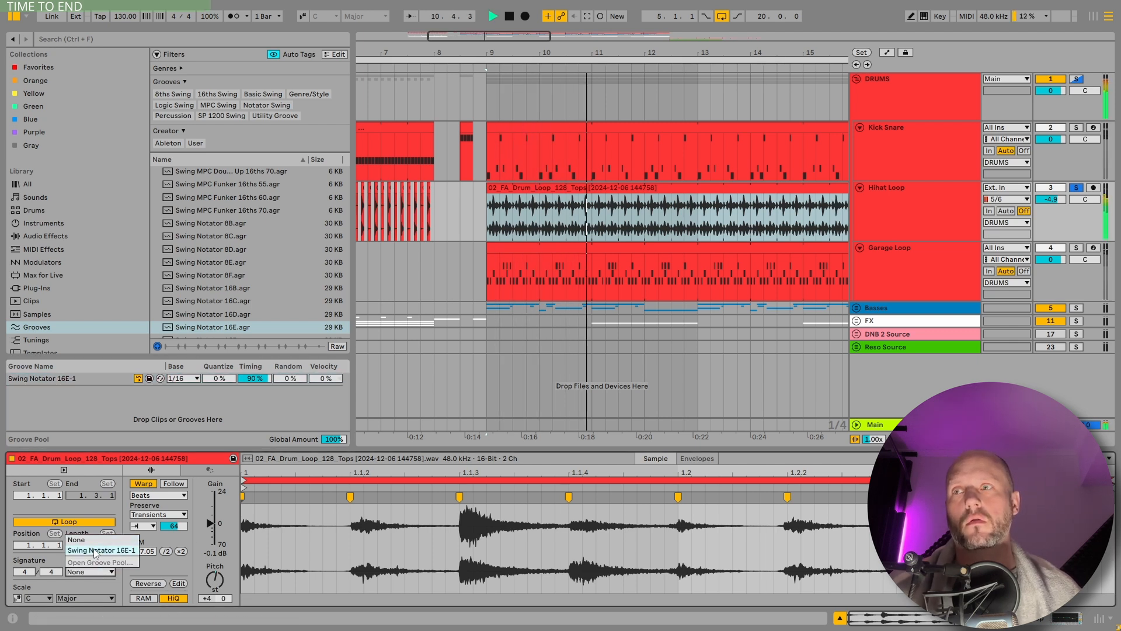
{"action": "left_click", "coordinate": [100, 551]}
Add the Kick Snare track to the solo so it plays together with the Hihat Loop.
{"action": "left_click", "coordinate": [879, 217]}
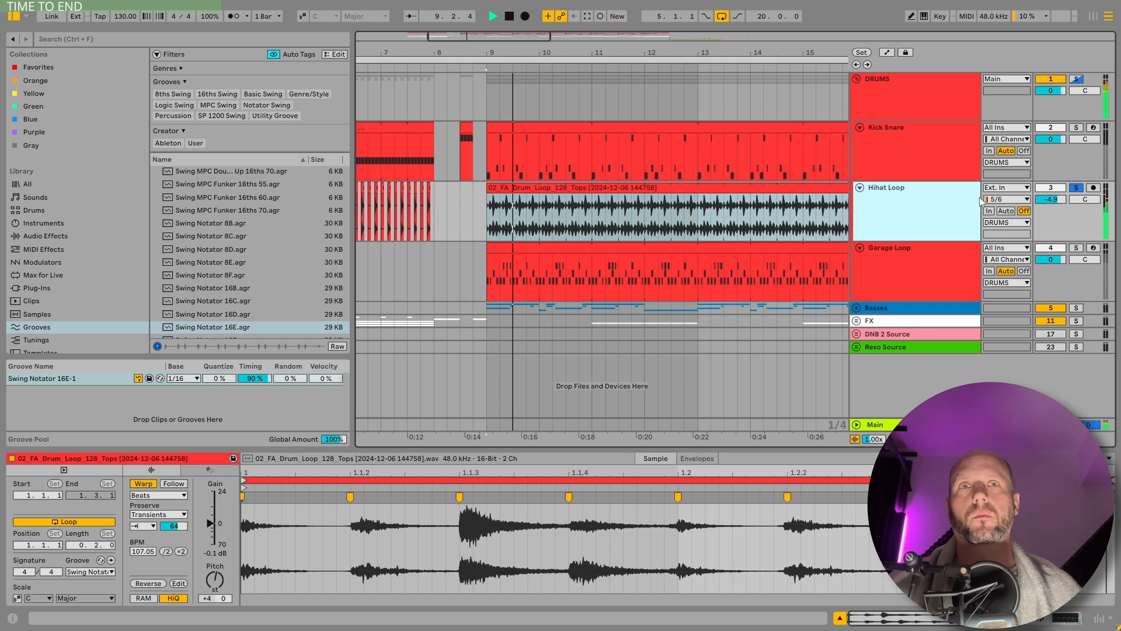
{"action": "left_click", "coordinate": [1077, 128]}
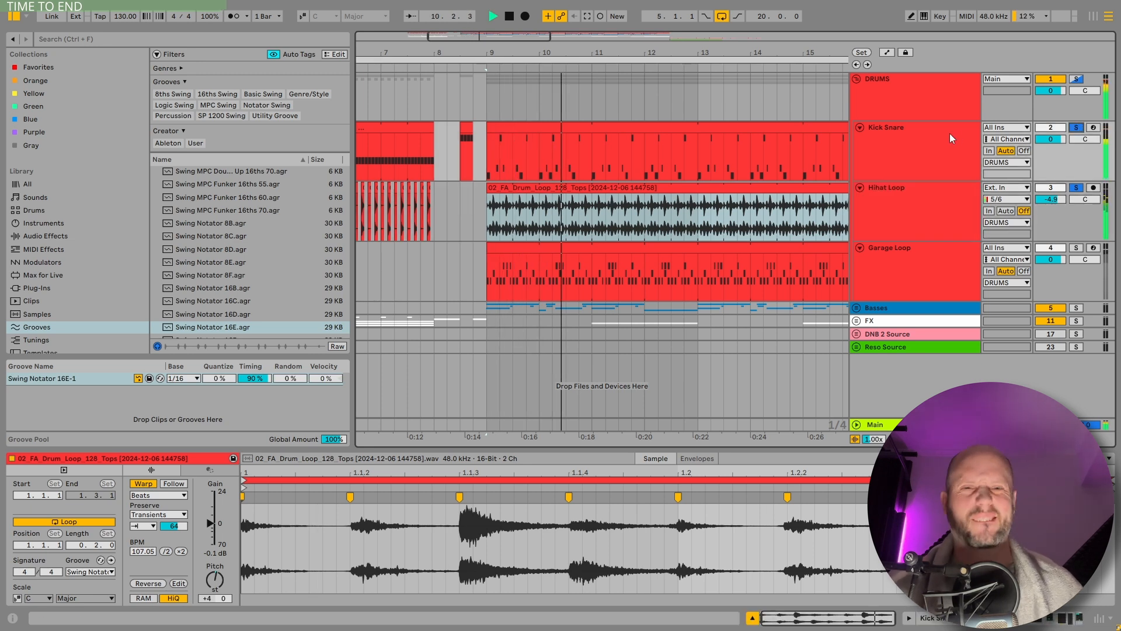
Solo only the Garage Loop track and audition the CH 1, CH 2 and Garage Clap pads of its Drum Rack.
{"action": "left_click", "coordinate": [930, 254]}
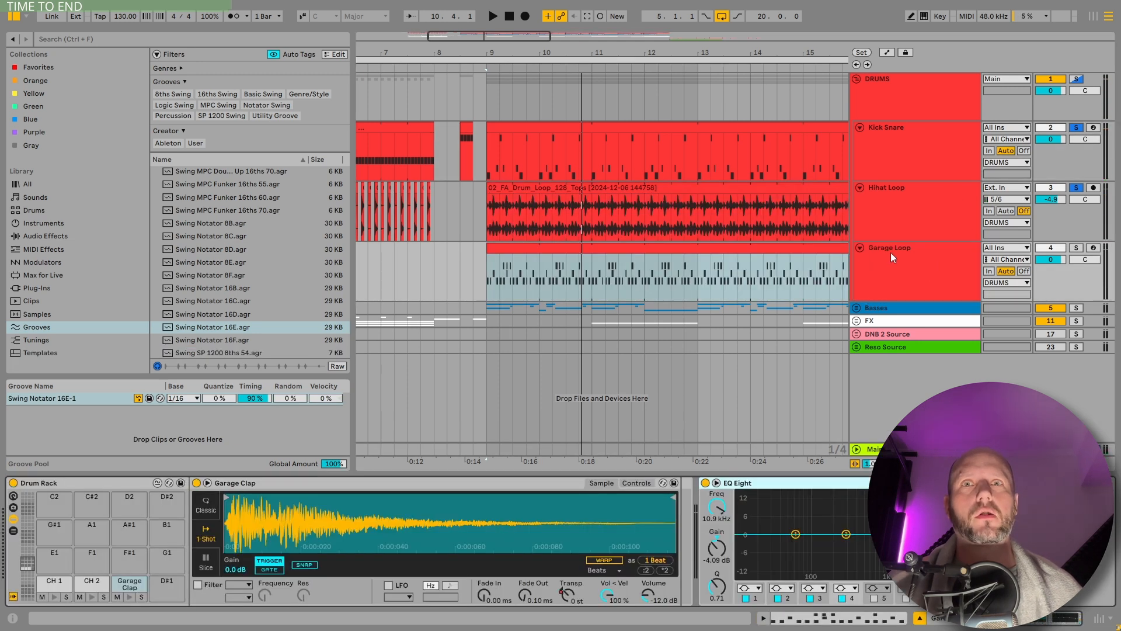
{"action": "left_click", "coordinate": [1077, 248]}
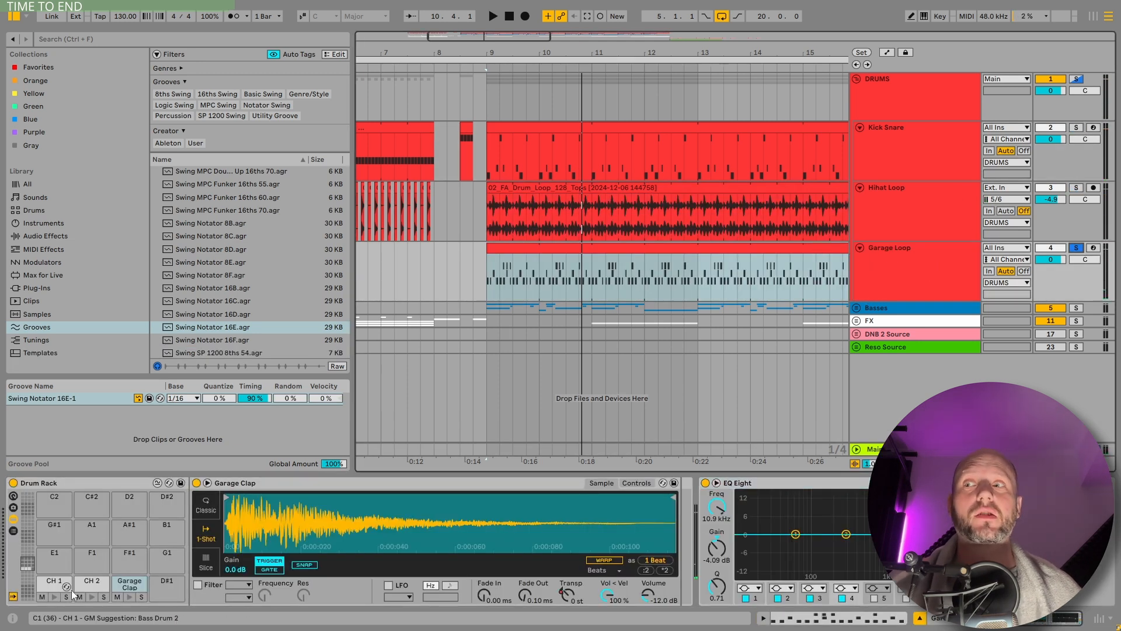
{"action": "left_click", "coordinate": [54, 597]}
{"action": "left_click", "coordinate": [93, 597]}
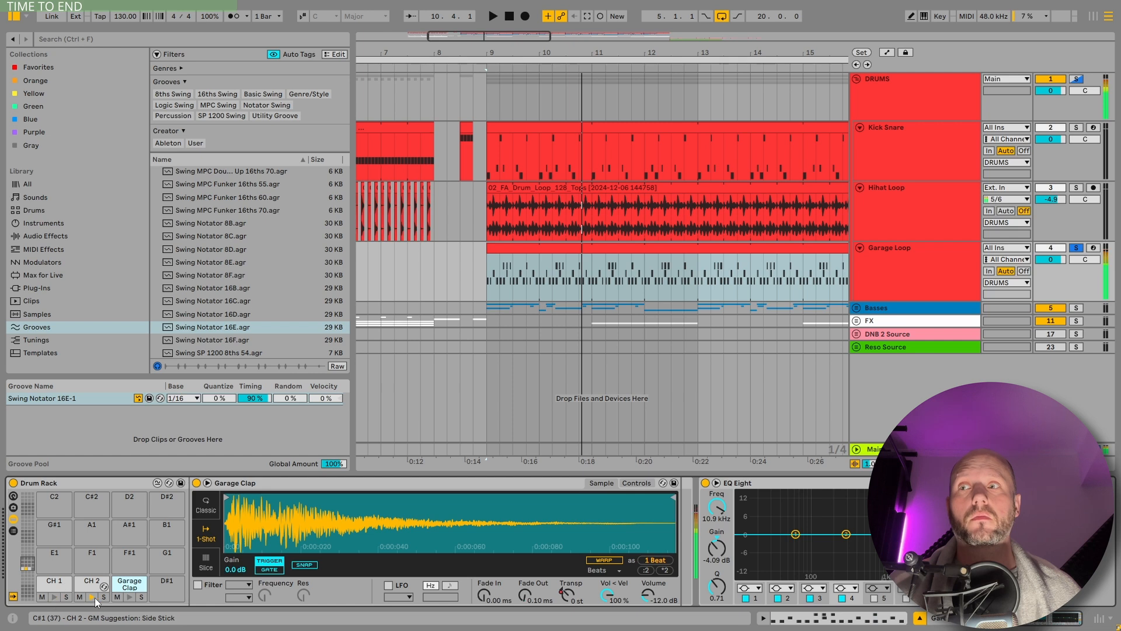
{"action": "left_click", "coordinate": [130, 599]}
{"action": "left_click", "coordinate": [129, 599]}
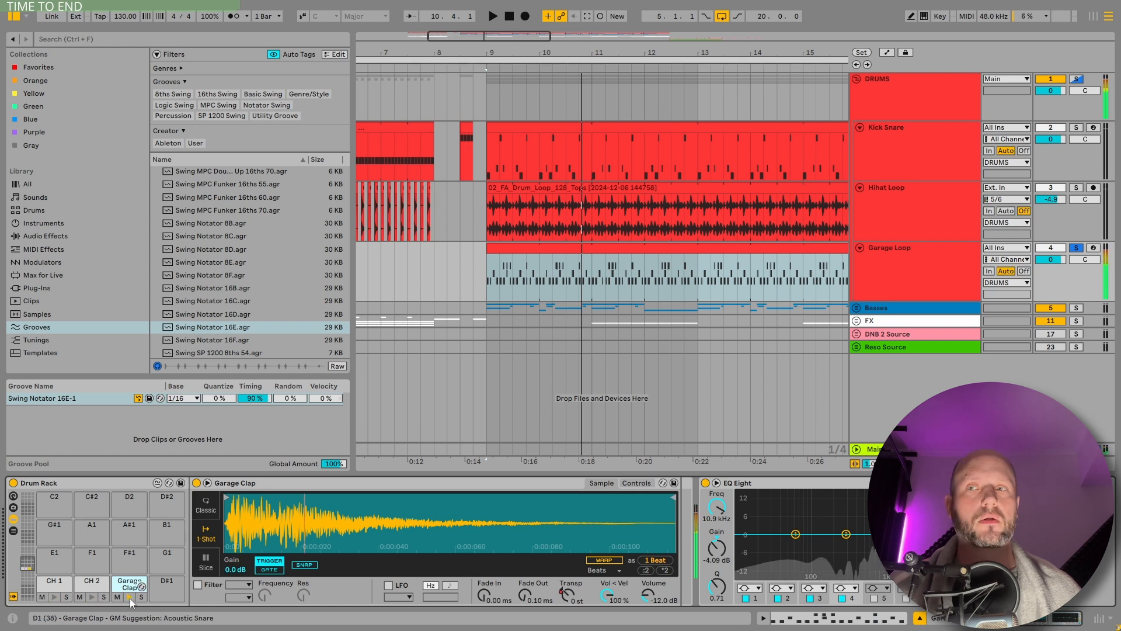
{"action": "left_click", "coordinate": [130, 598]}
{"action": "left_click", "coordinate": [129, 598]}
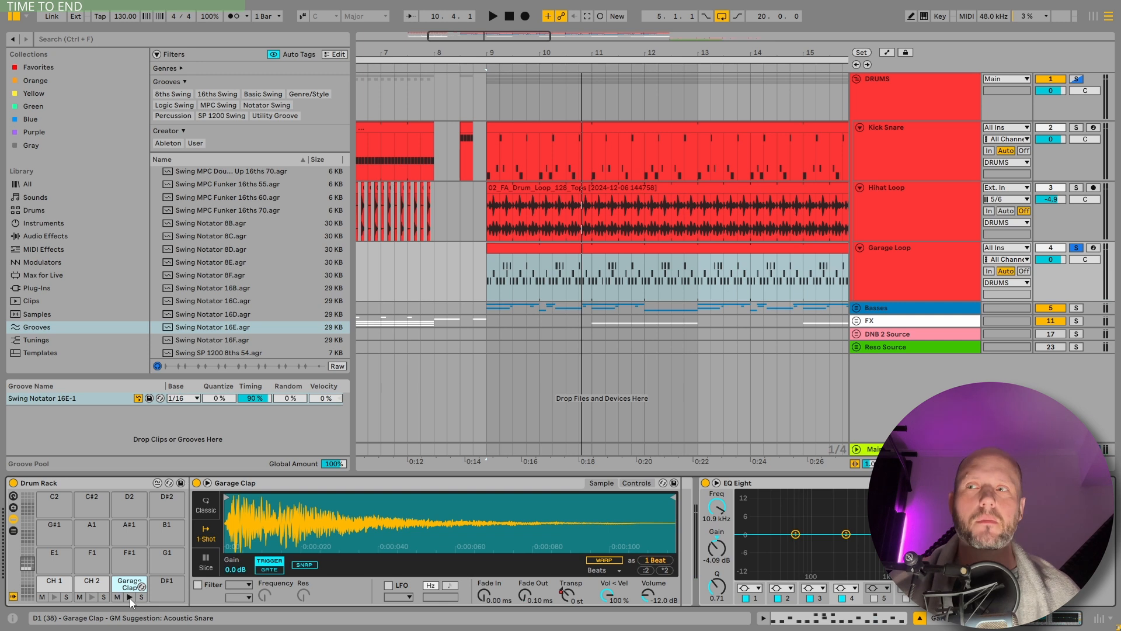
{"action": "left_click", "coordinate": [130, 598]}
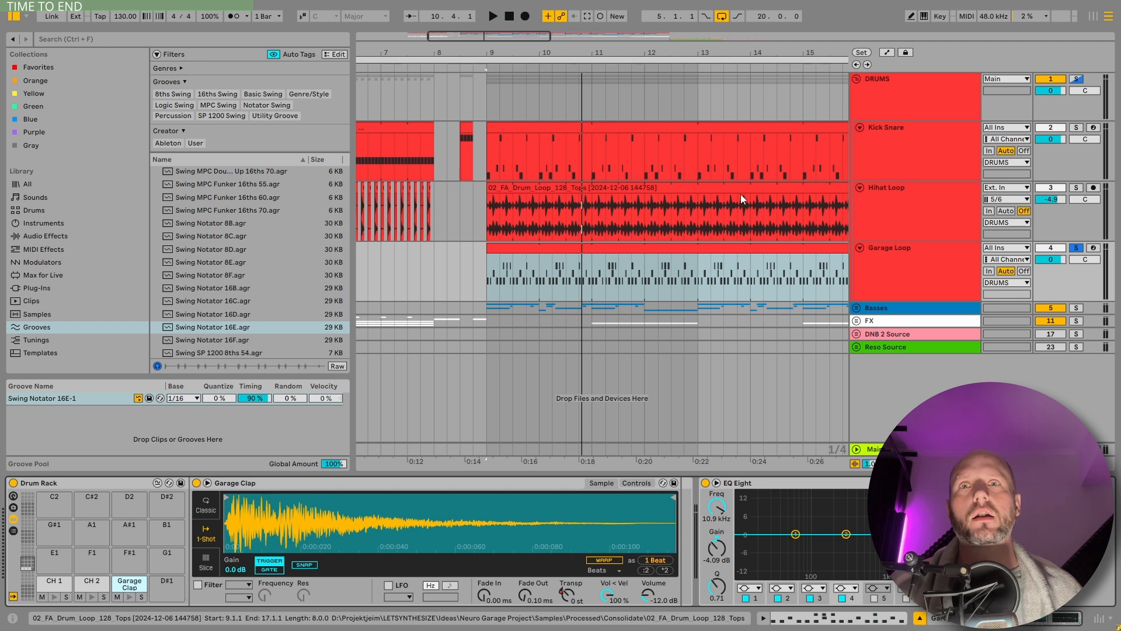
Open the Garage Loop MIDI clip at bar 9 and listen to its note pattern.
{"action": "double_click", "coordinate": [714, 243]}
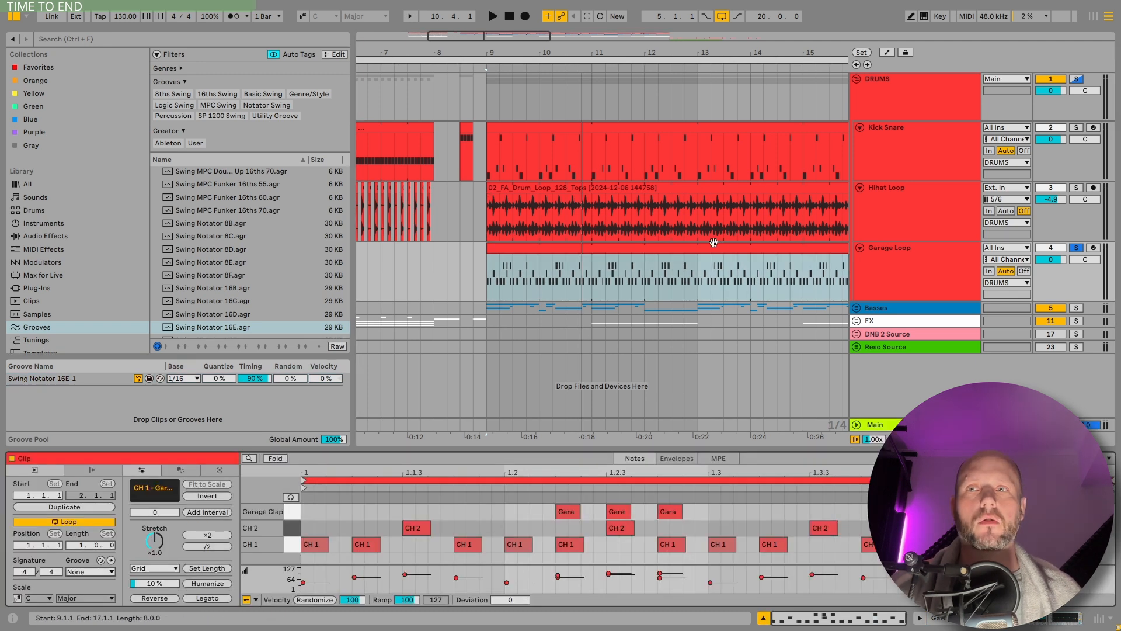
{"action": "key", "text": "space"}
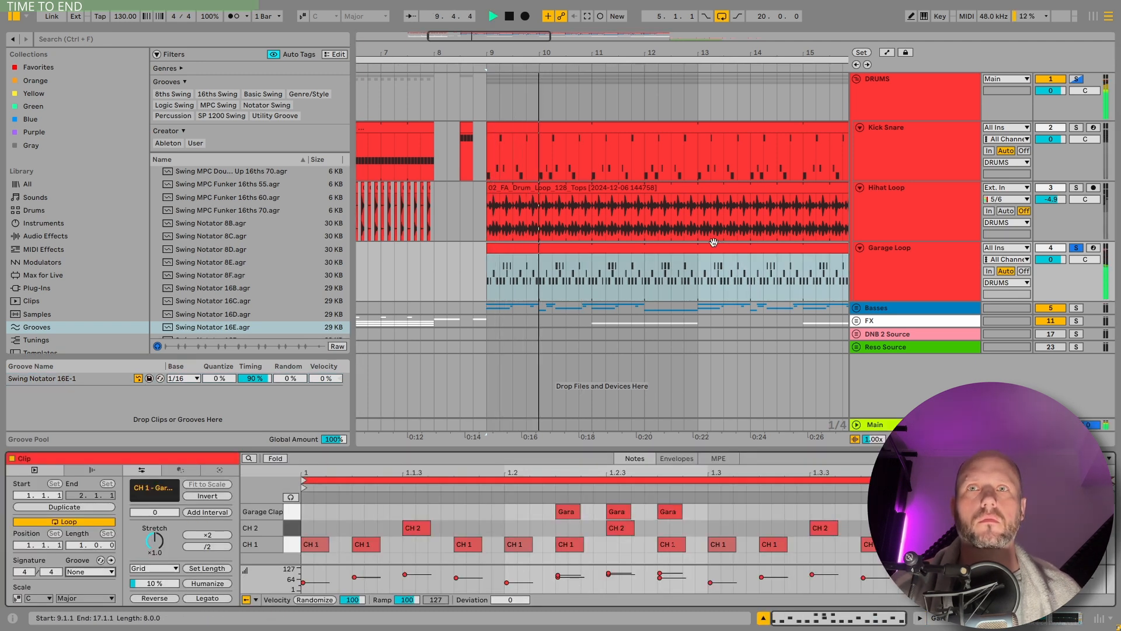
{"action": "key", "text": "space"}
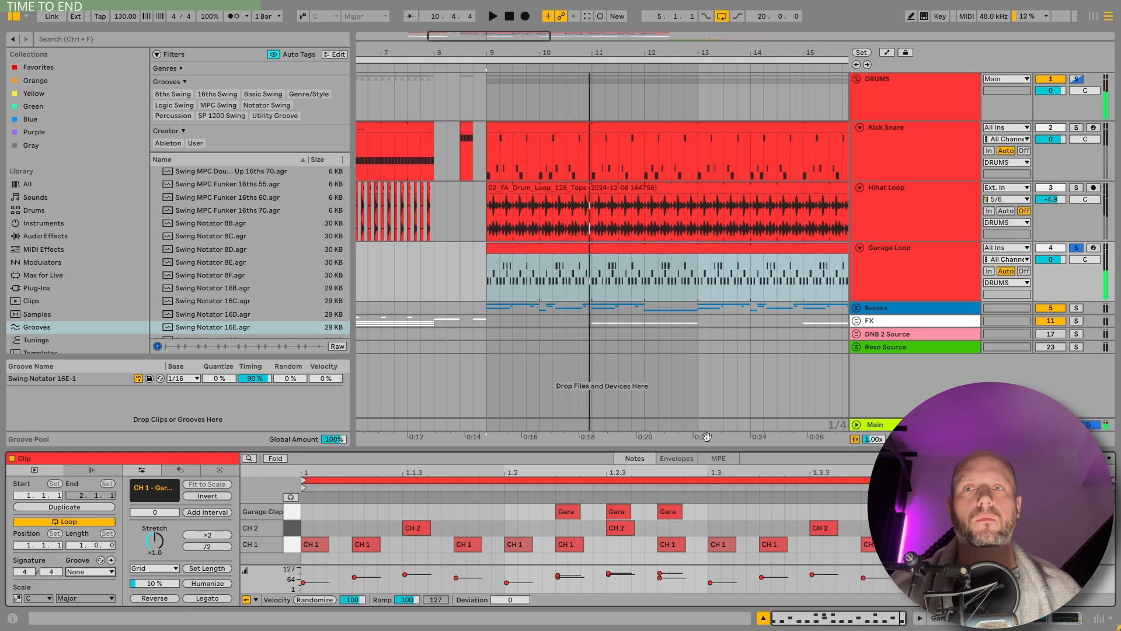
Show the Garage Clap's Transpose automation on the Garage Loop track and listen to it.
{"action": "key", "text": "shift+Tab"}
{"action": "key", "text": "a"}
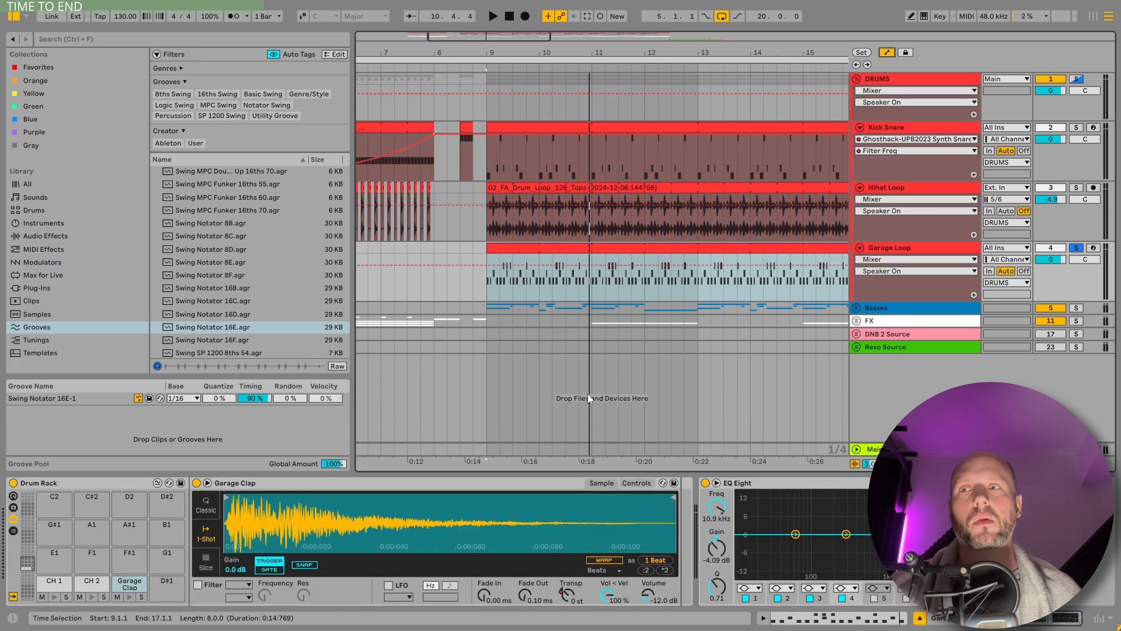
{"action": "left_click", "coordinate": [563, 594]}
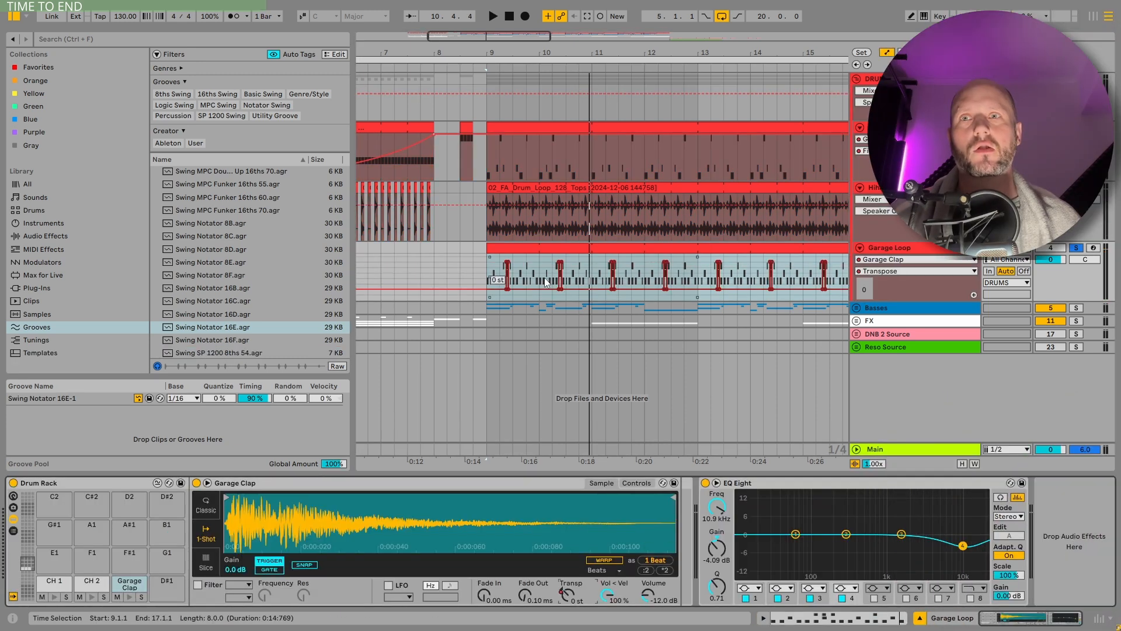
{"action": "key", "text": "space"}
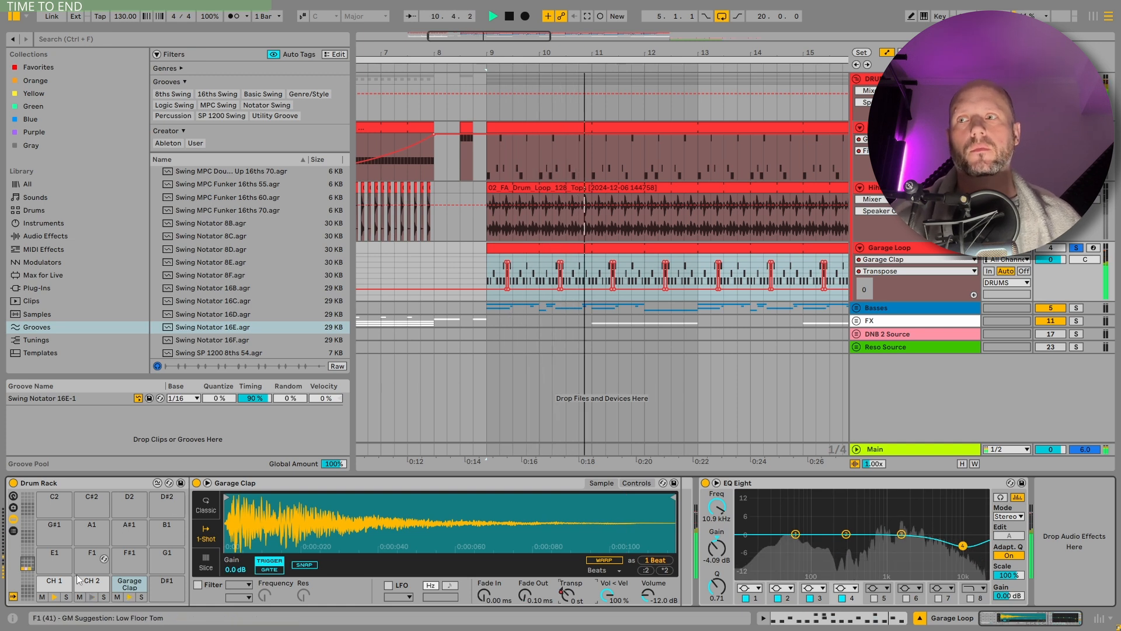
{"action": "key", "text": "space"}
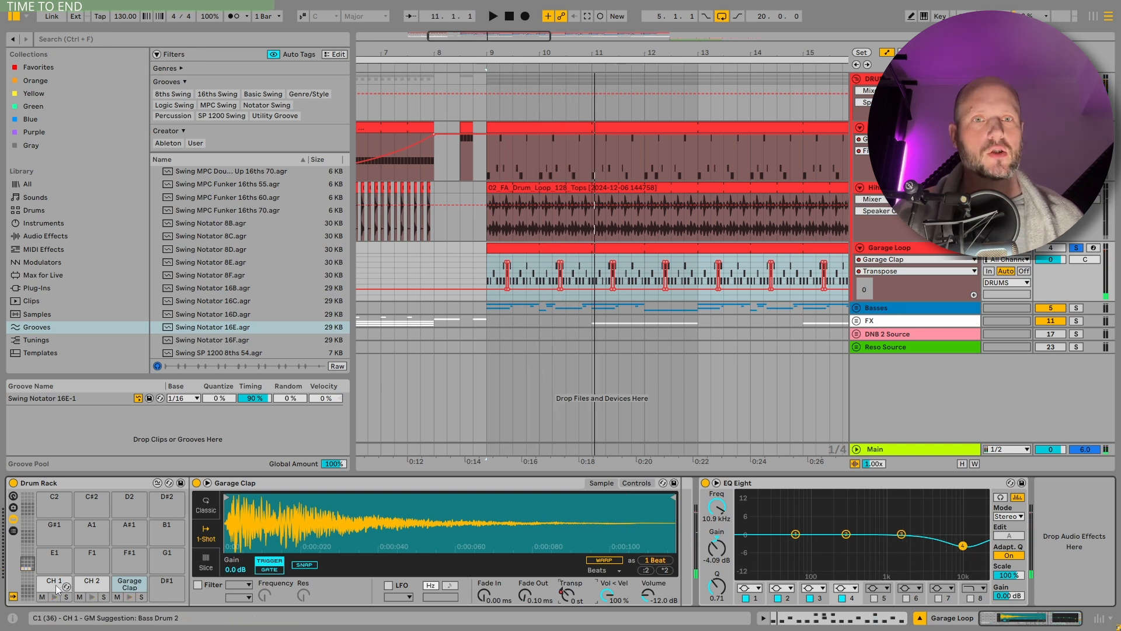
Examine the EQ Eight and Grain Delay on the CH 1 pad, comparing the sound with Grain Delay off and on.
{"action": "left_click", "coordinate": [54, 584]}
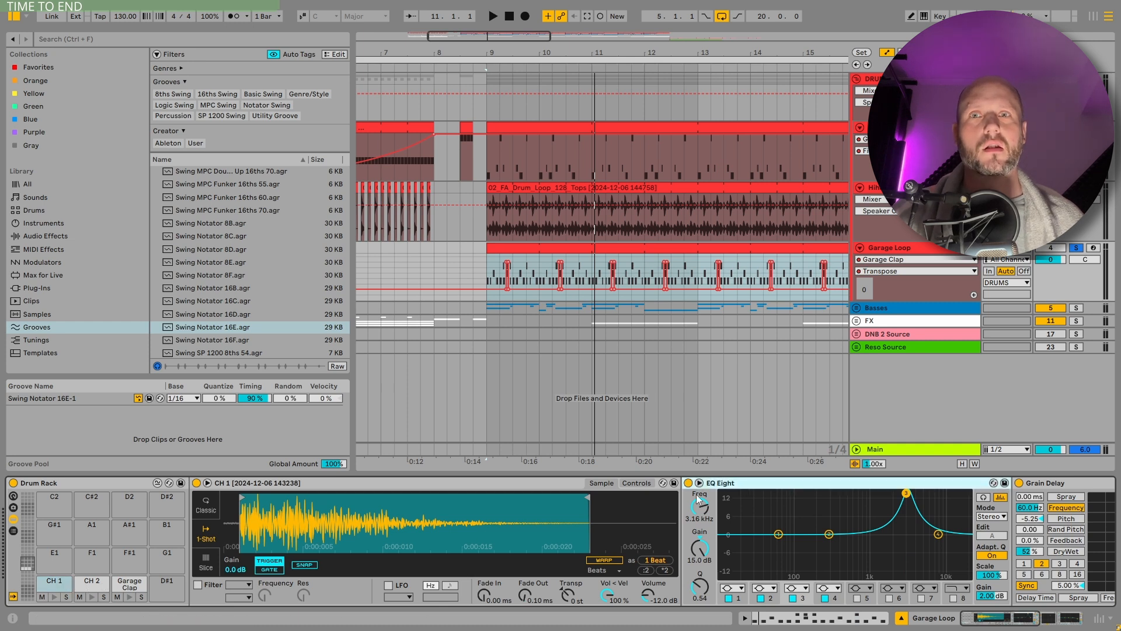
{"action": "mouse_move", "coordinate": [990, 616]}
{"action": "left_mouse_down"}
{"action": "mouse_move", "coordinate": [1012, 617]}
{"action": "mouse_move", "coordinate": [1000, 621]}
{"action": "left_mouse_up"}
{"action": "left_click", "coordinate": [785, 481]}
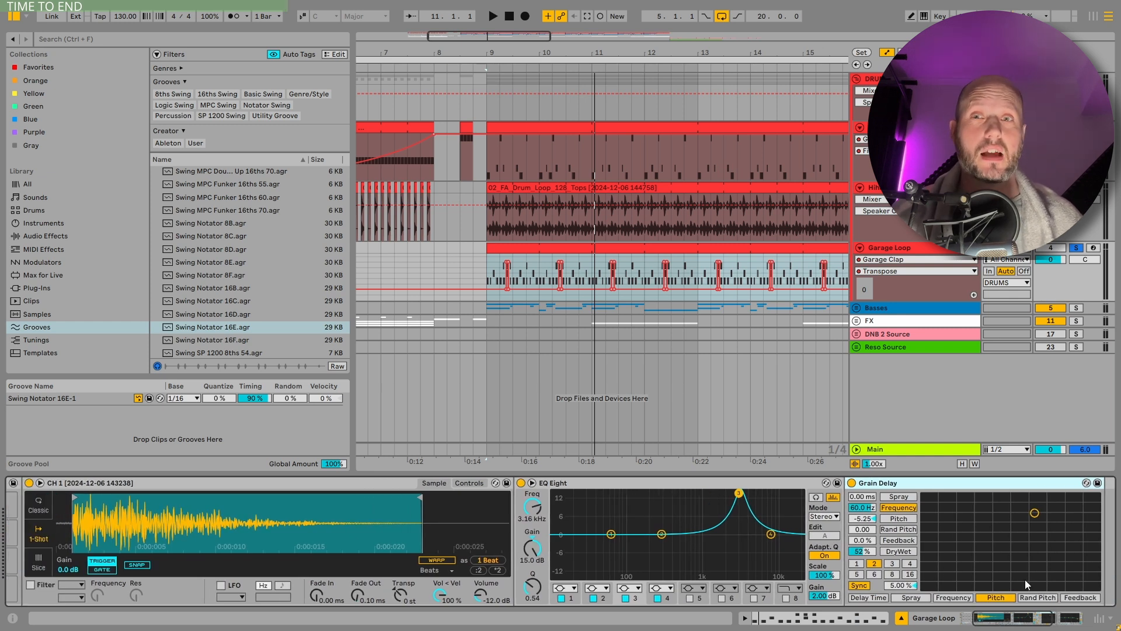
{"action": "key", "text": "space"}
{"action": "left_click", "coordinate": [852, 483]}
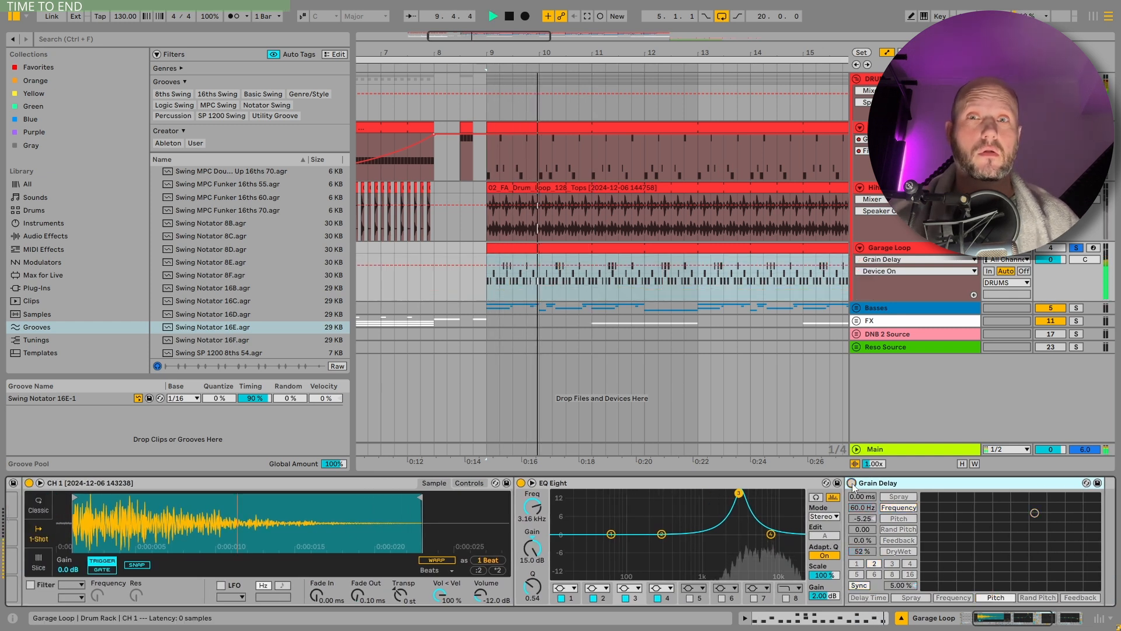
{"action": "left_click", "coordinate": [853, 482]}
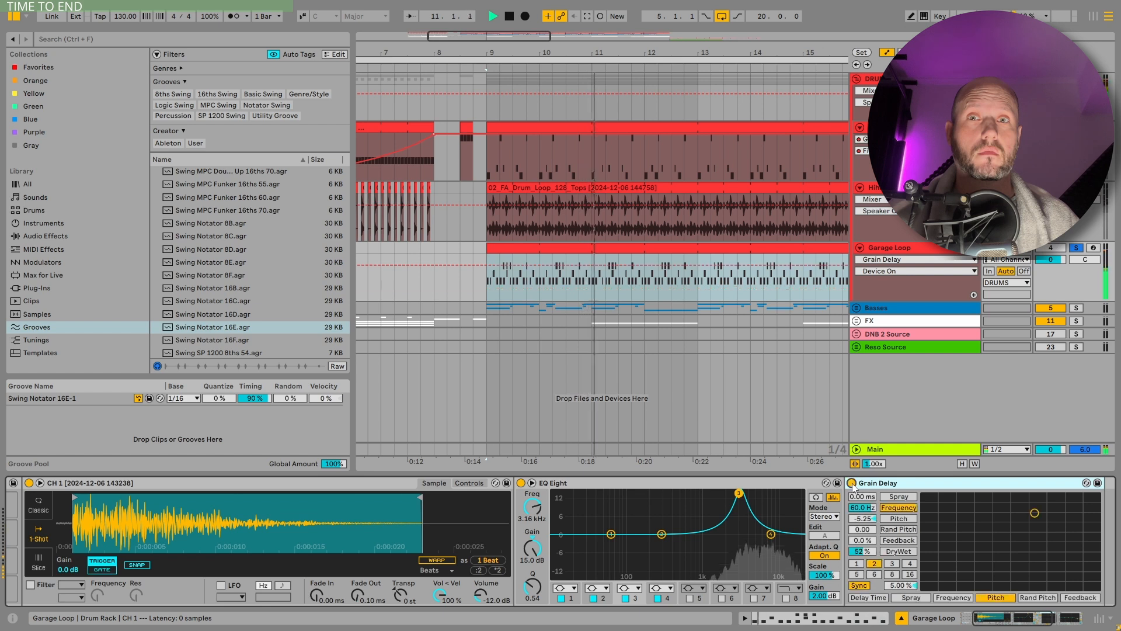
Try the CH 1 Grain Delay's Dry/Wet at 100 % during playback and undo the change.
{"action": "left_click_drag", "start_coordinate": [860, 551], "coordinate": [860, 520]}
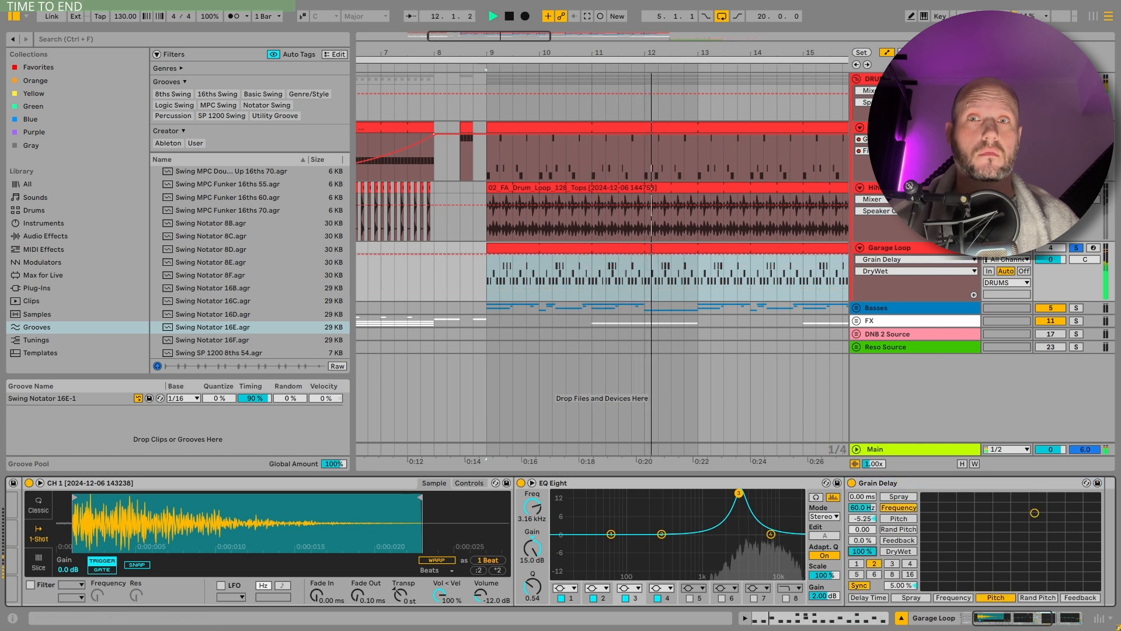
{"action": "key", "text": "space"}
{"action": "key", "text": "ctrl+z"}
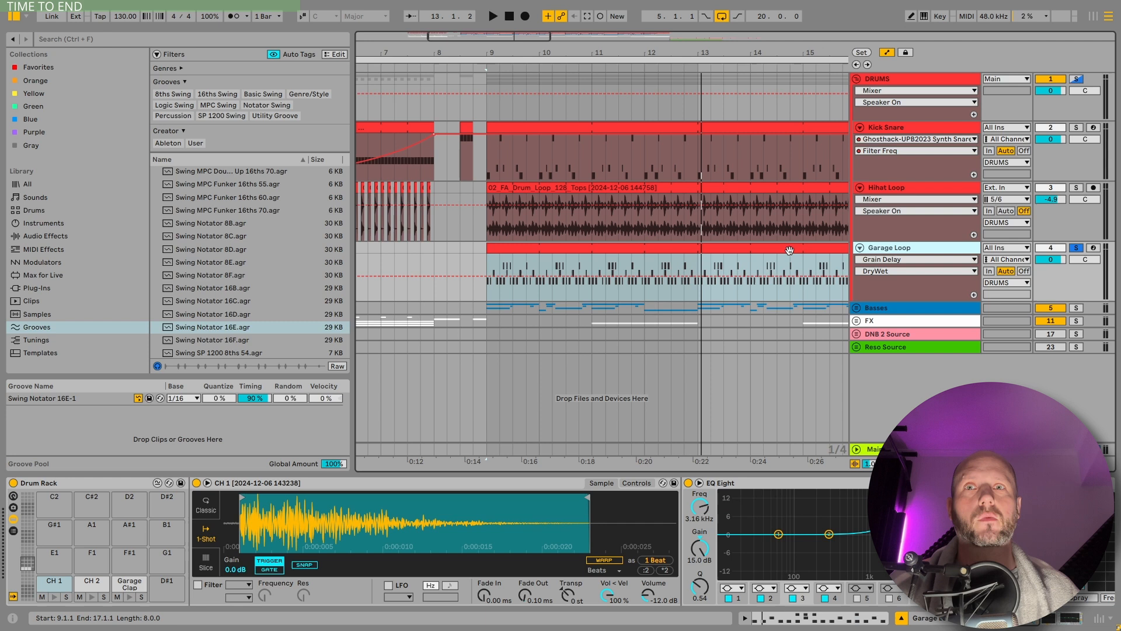
Assign the Swing Notator 16E-1 groove to the Garage Loop clip at bar 9 and play it.
{"action": "double_click", "coordinate": [788, 248]}
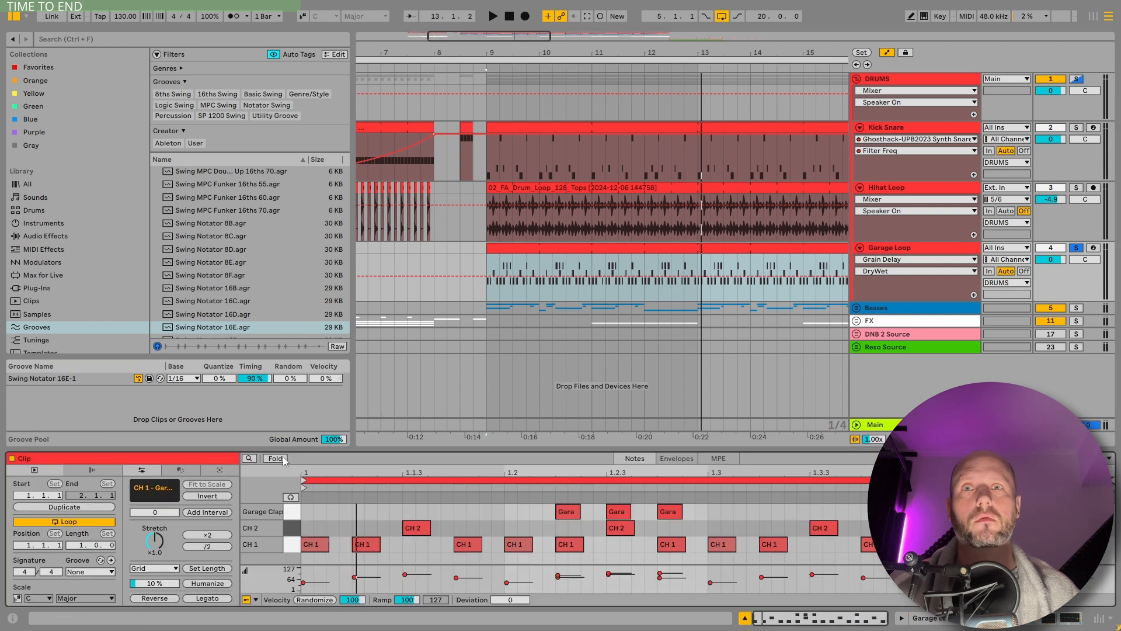
{"action": "left_click", "coordinate": [86, 551]}
{"action": "key", "text": "space"}
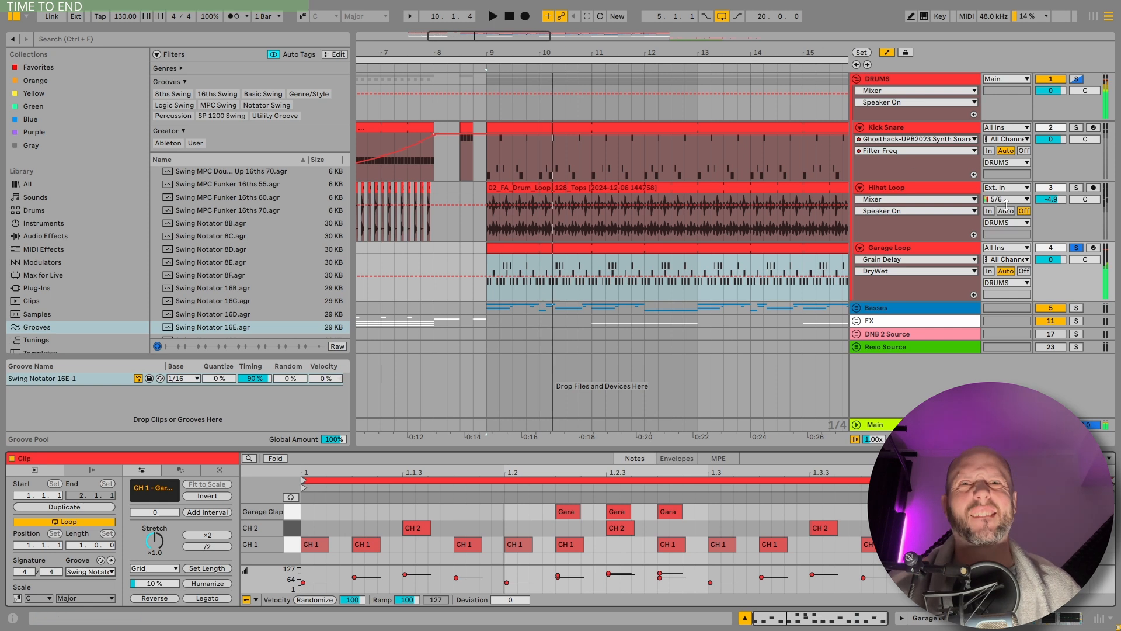
Add the Hihat Loop track to the solo and listen to it together with the Garage Loop.
{"action": "left_click", "coordinate": [1076, 188], "text": "ctrl"}
{"action": "key", "text": "space"}
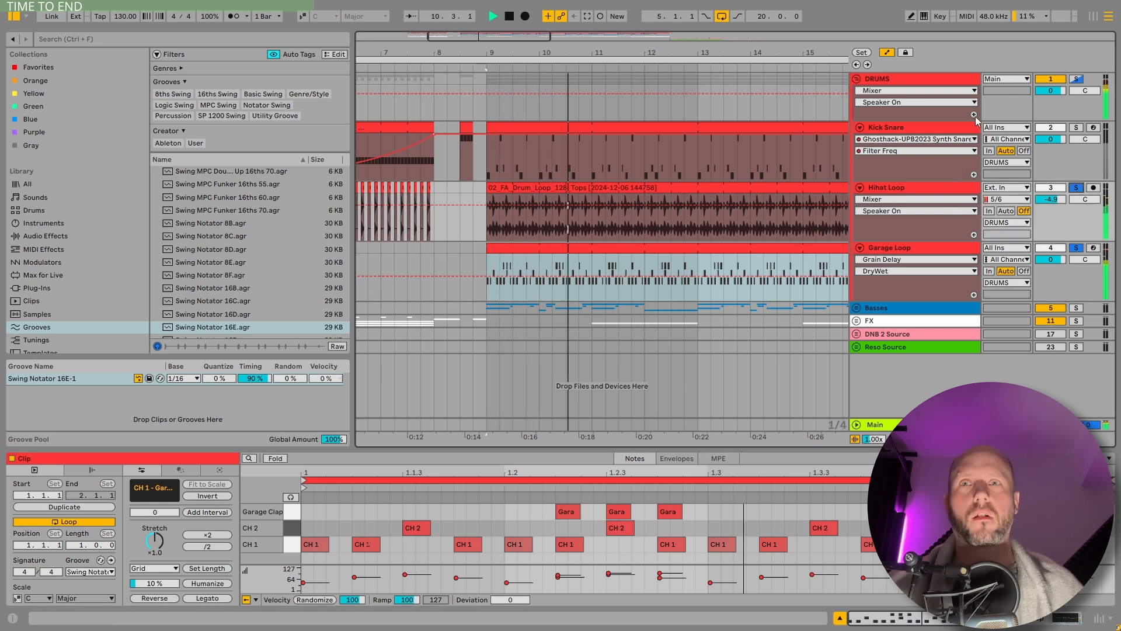
{"action": "key", "text": "space"}
Solo the whole DRUMS group and audition all of its tracks together.
{"action": "left_click", "coordinate": [1077, 79]}
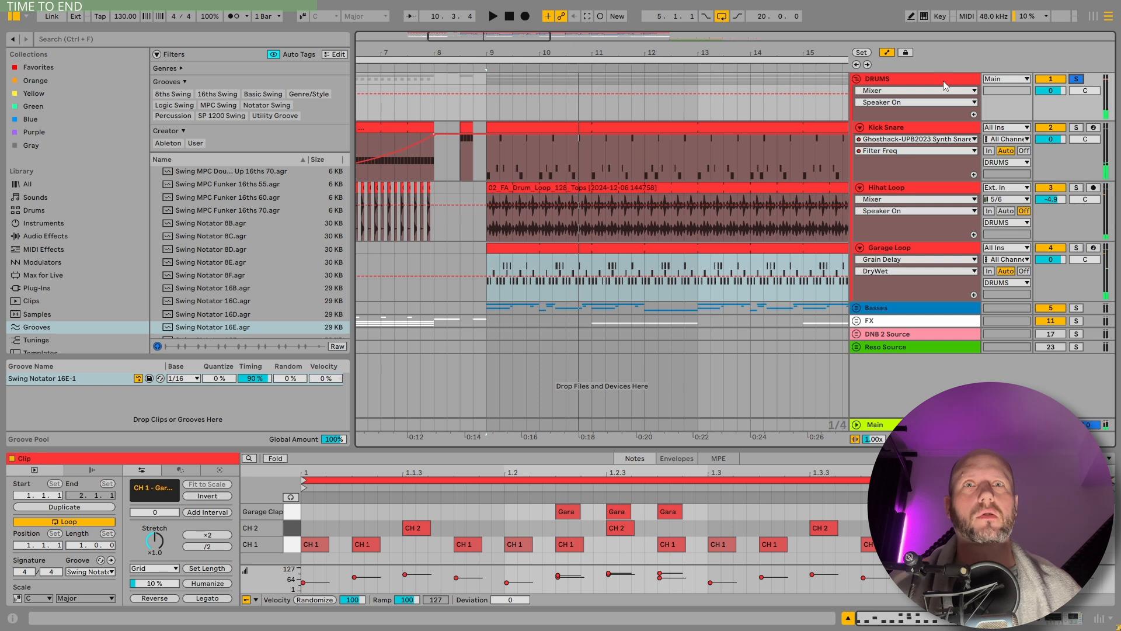
{"action": "left_click", "coordinate": [932, 83]}
{"action": "key", "text": "space"}
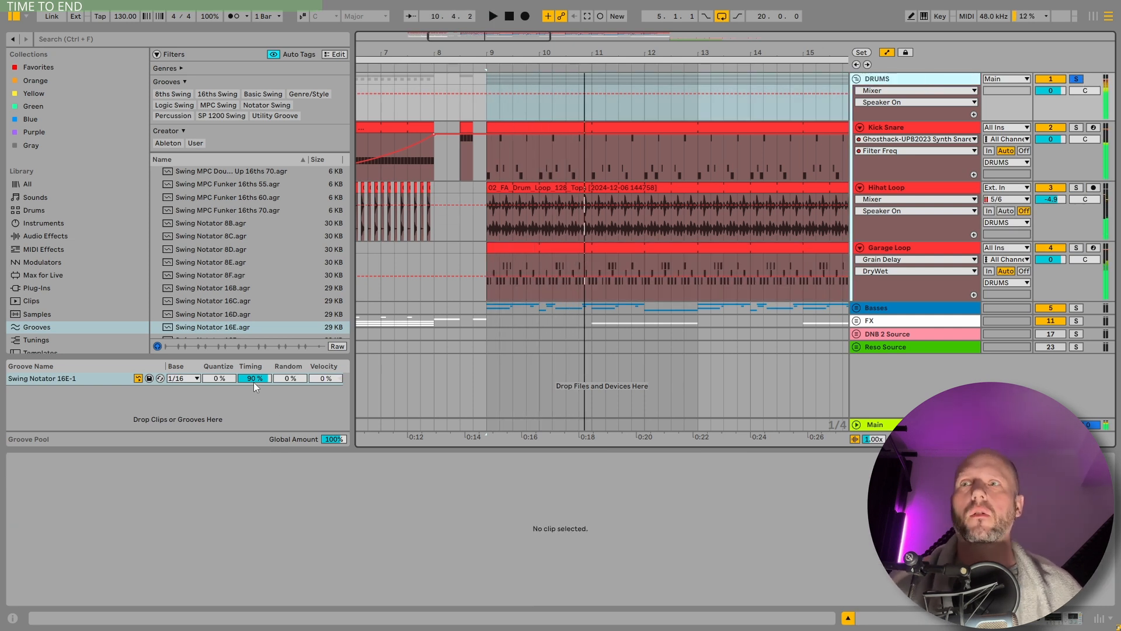
Try the Swing Notator 16E-1 groove at 0 % timing, undo the change, and listen to the drums again.
{"action": "left_click_drag", "start_coordinate": [254, 381], "coordinate": [253, 433]}
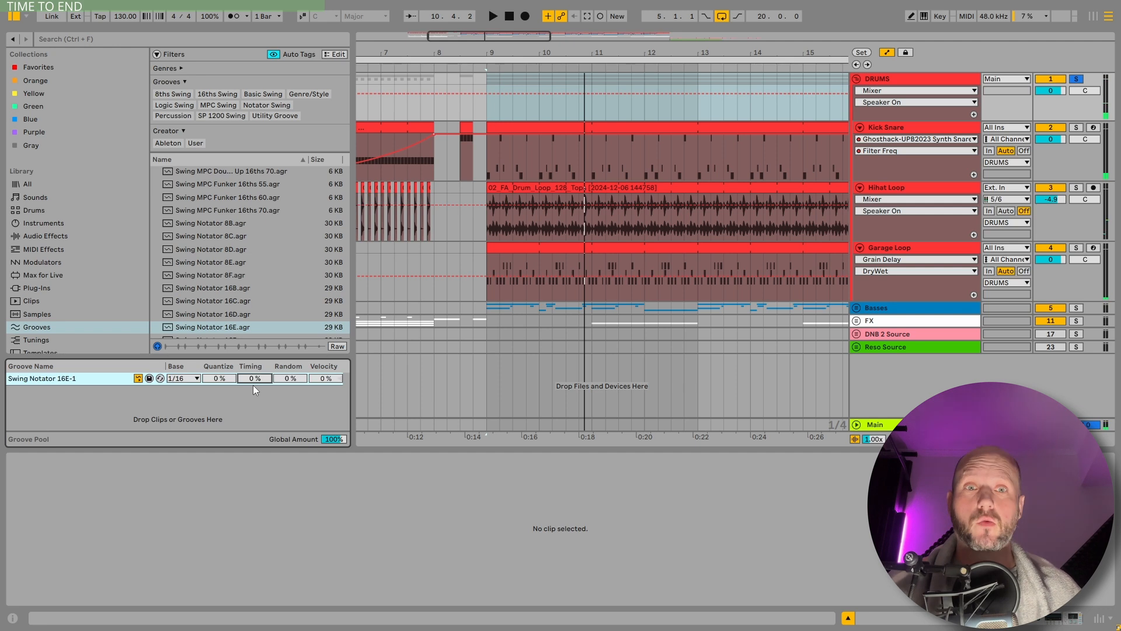
{"action": "key", "text": "space"}
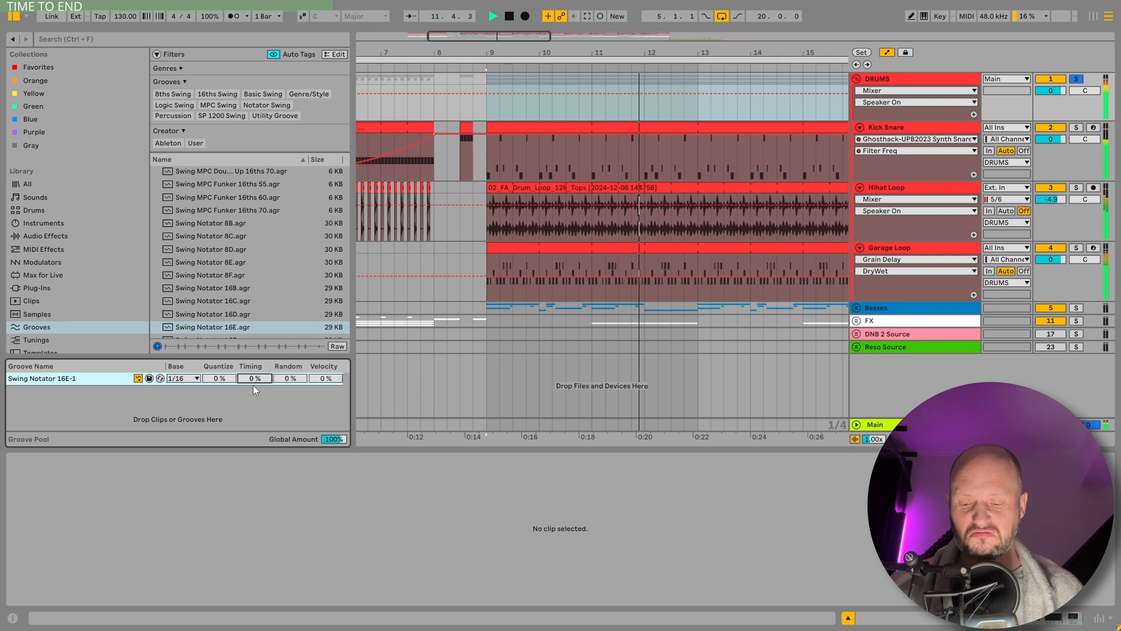
{"action": "key", "text": "space"}
{"action": "key", "text": "ctrl+z"}
{"action": "key", "text": "space"}
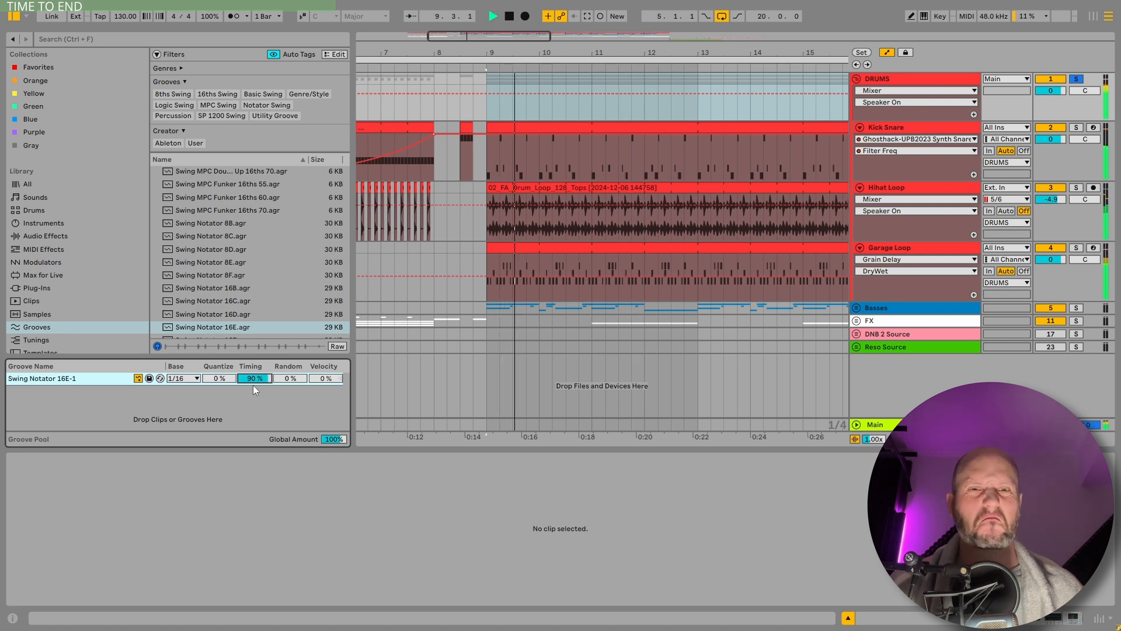
Hide the browser, listen to the drums in the full arrangement, and turn off the automation view.
{"action": "left_click", "coordinate": [14, 16]}
{"action": "left_click_drag", "start_coordinate": [257, 52], "coordinate": [324, 25]}
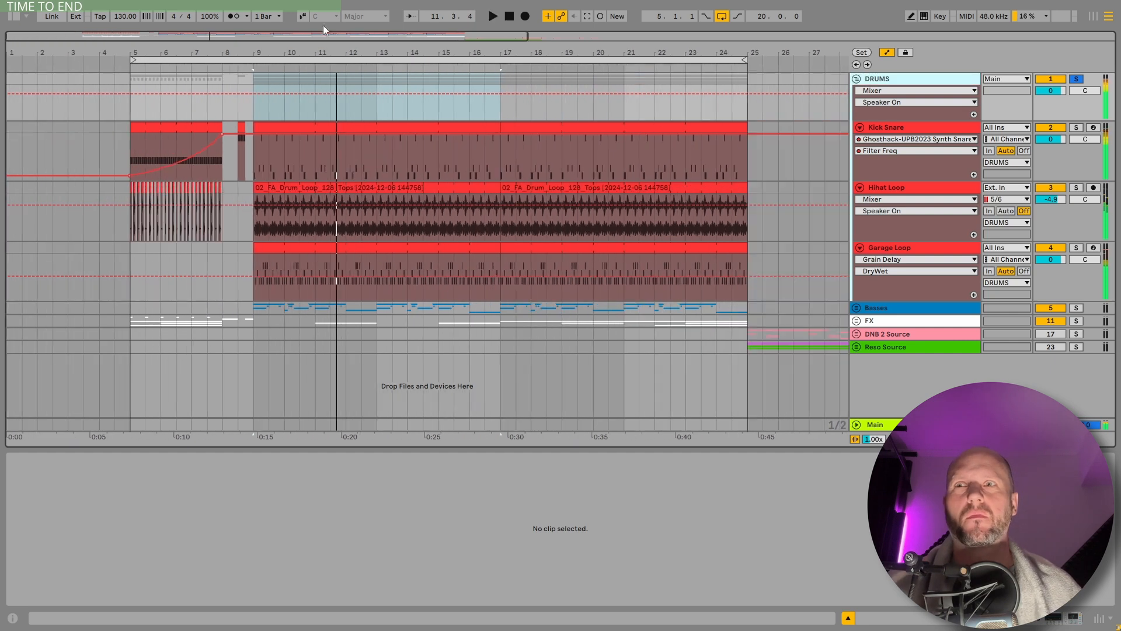
{"action": "key", "text": "space"}
{"action": "left_click", "coordinate": [887, 52]}
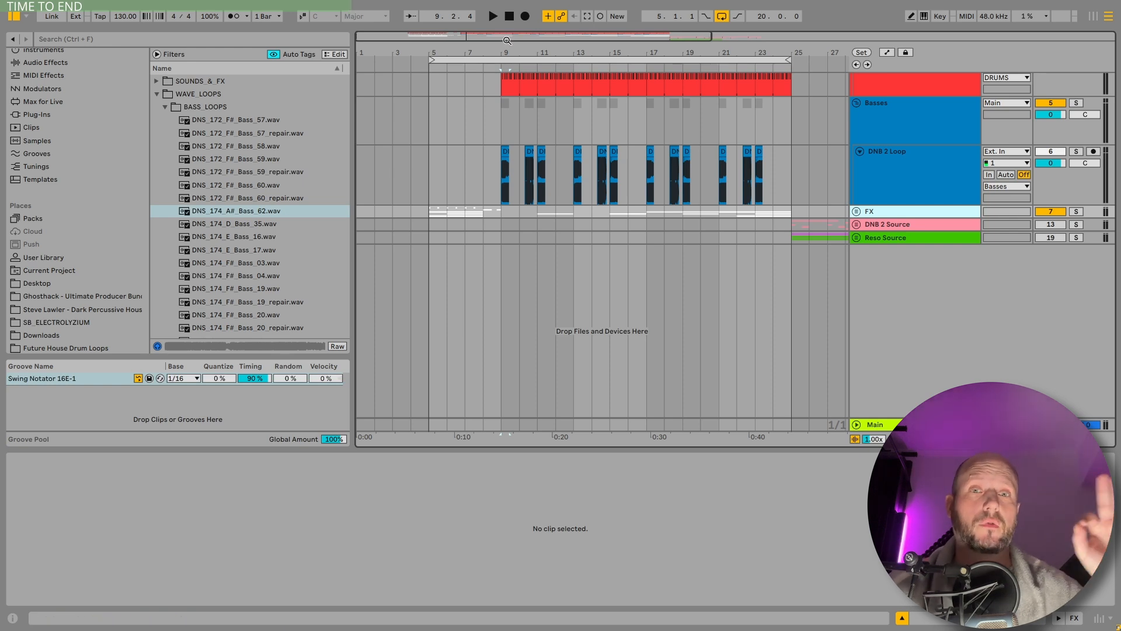
Examine the DNB 2 Loop bass clips from bar 9 and select DNS_174_A#_Bass_62.wav in the BASS_LOOPS folder.
{"action": "left_click_drag", "start_coordinate": [498, 53], "coordinate": [498, 117]}
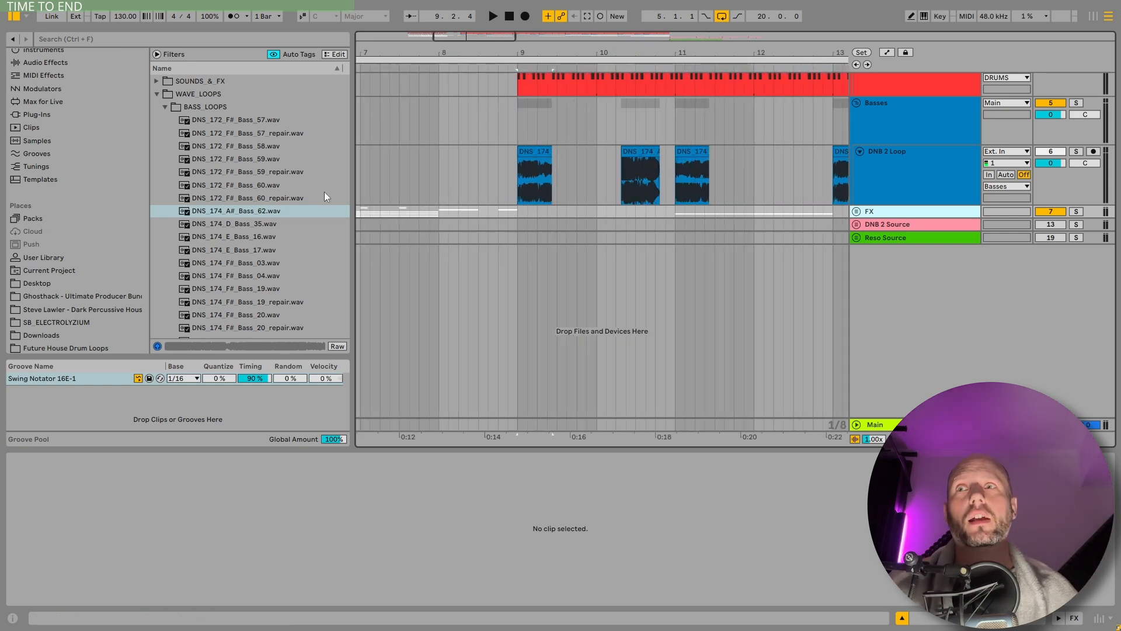
{"action": "left_click", "coordinate": [264, 214]}
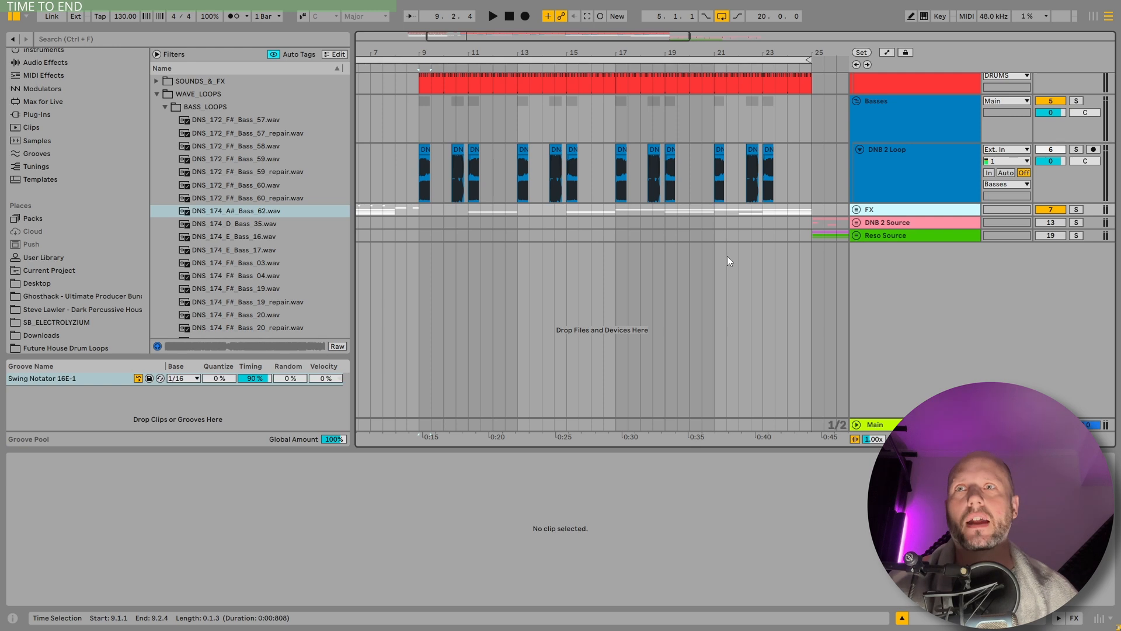
Solo the DNB 2 Loop track and audition its first bass clip from bar 9.
{"action": "left_click_drag", "start_coordinate": [422, 54], "coordinate": [421, 74]}
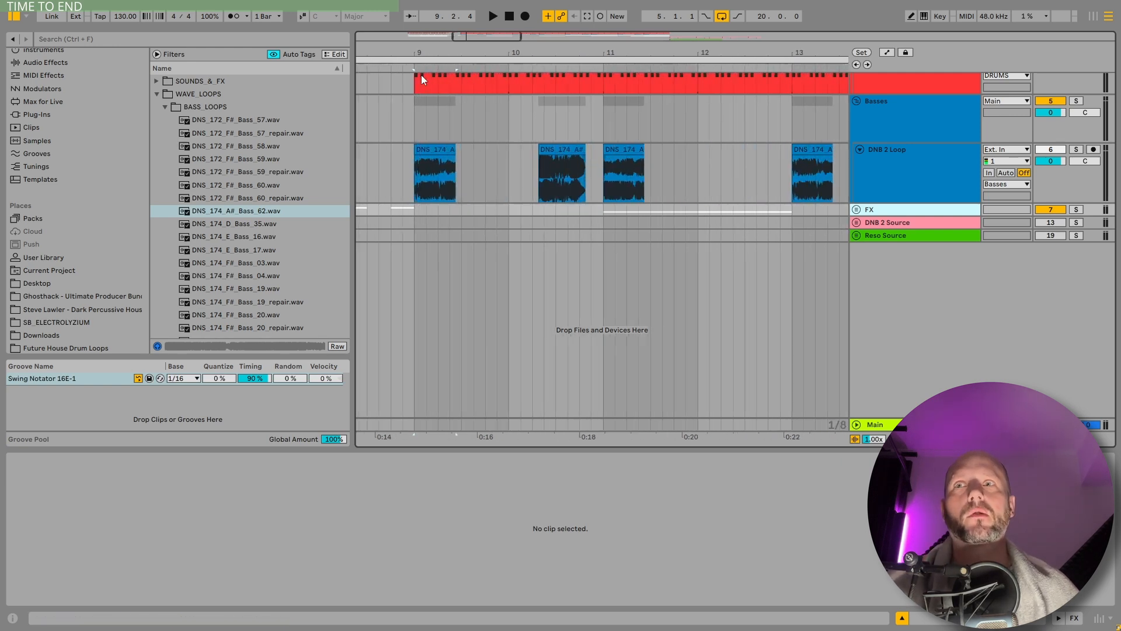
{"action": "left_click", "coordinate": [428, 150]}
{"action": "left_click", "coordinate": [1076, 149]}
{"action": "left_click", "coordinate": [920, 169]}
{"action": "key", "text": "space"}
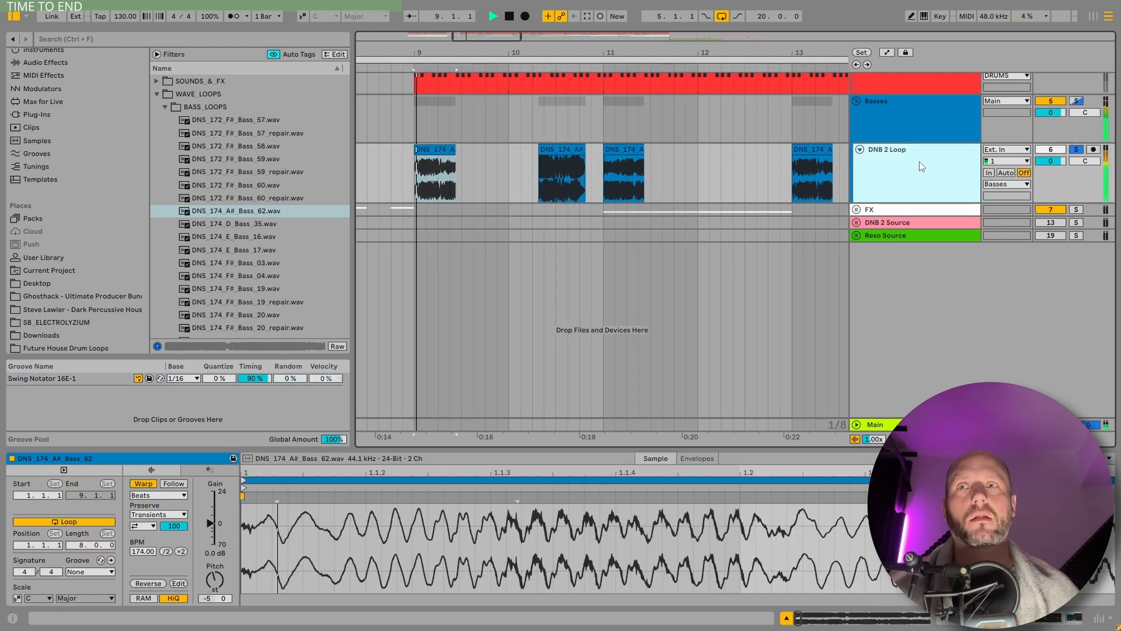
{"action": "key", "text": "space"}
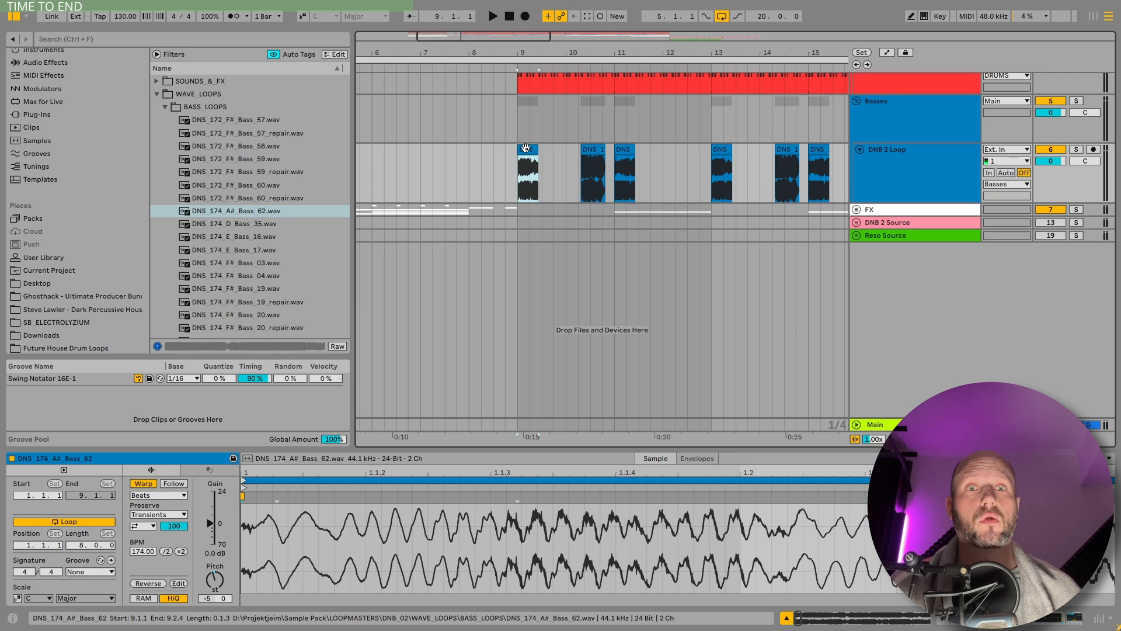
Play the arrangement from bar 9 and deactivate the middle DNB 2 Loop bass clips in bars 10, 14 and 18.
{"action": "key", "text": "space"}
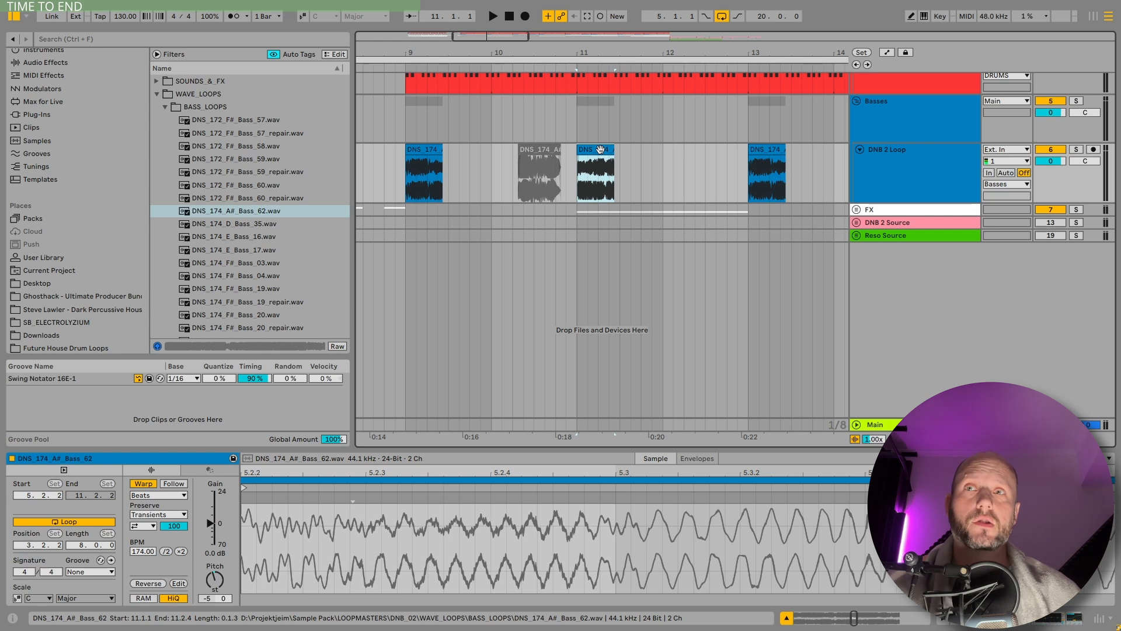
{"action": "left_click", "coordinate": [421, 149]}
{"action": "key", "text": "space"}
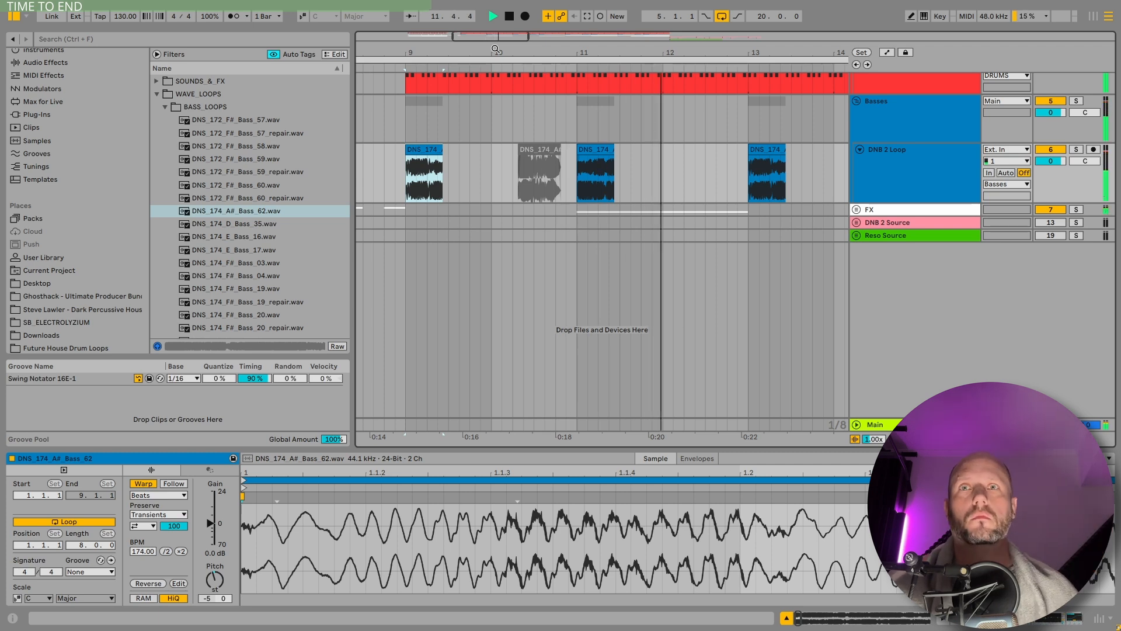
{"action": "left_click_drag", "start_coordinate": [496, 49], "coordinate": [459, 23]}
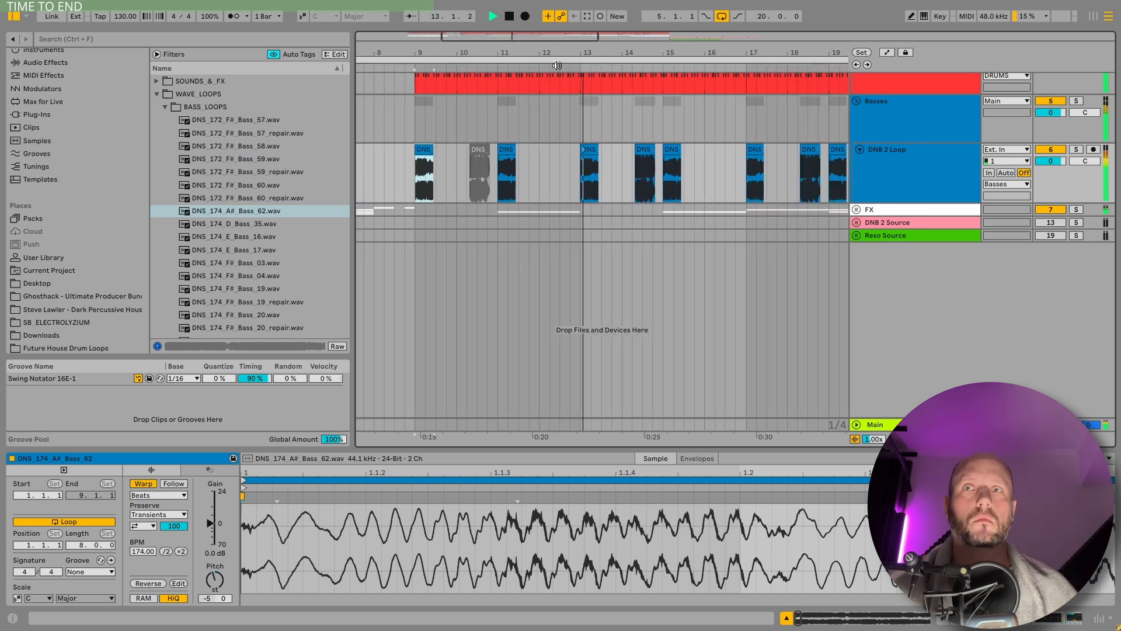
{"action": "left_click", "coordinate": [646, 149]}
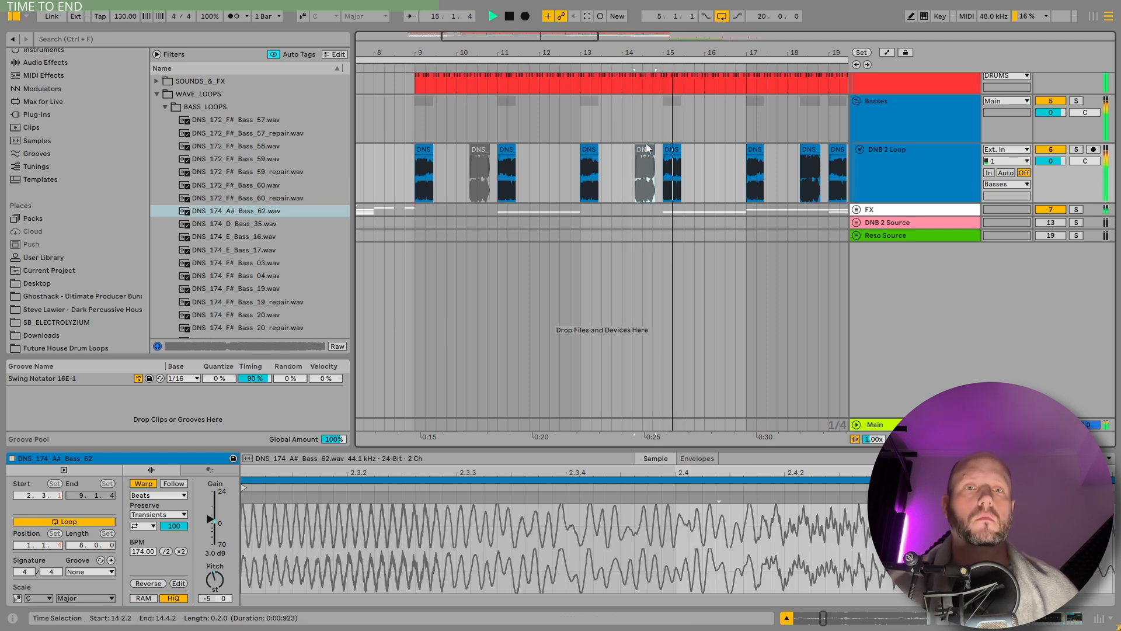
{"action": "left_click_drag", "start_coordinate": [727, 56], "coordinate": [646, 55]}
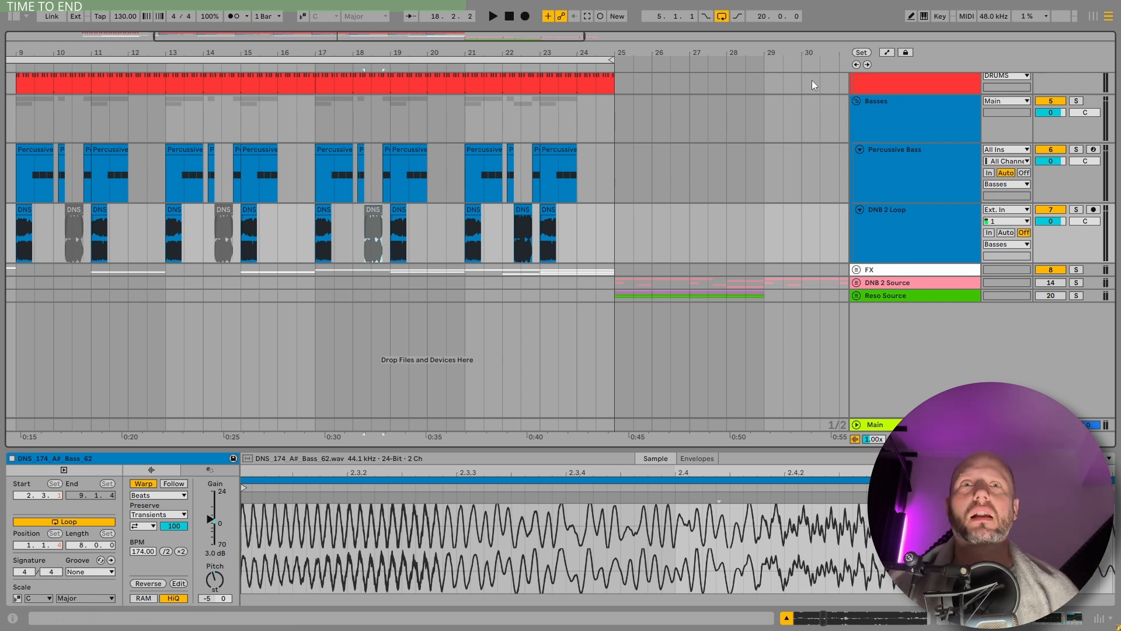
Solo the Percussive Bass track, show its Operator and Roar devices, and listen to it from 9.2.3.
{"action": "left_click", "coordinate": [1077, 150]}
{"action": "double_click", "coordinate": [928, 160]}
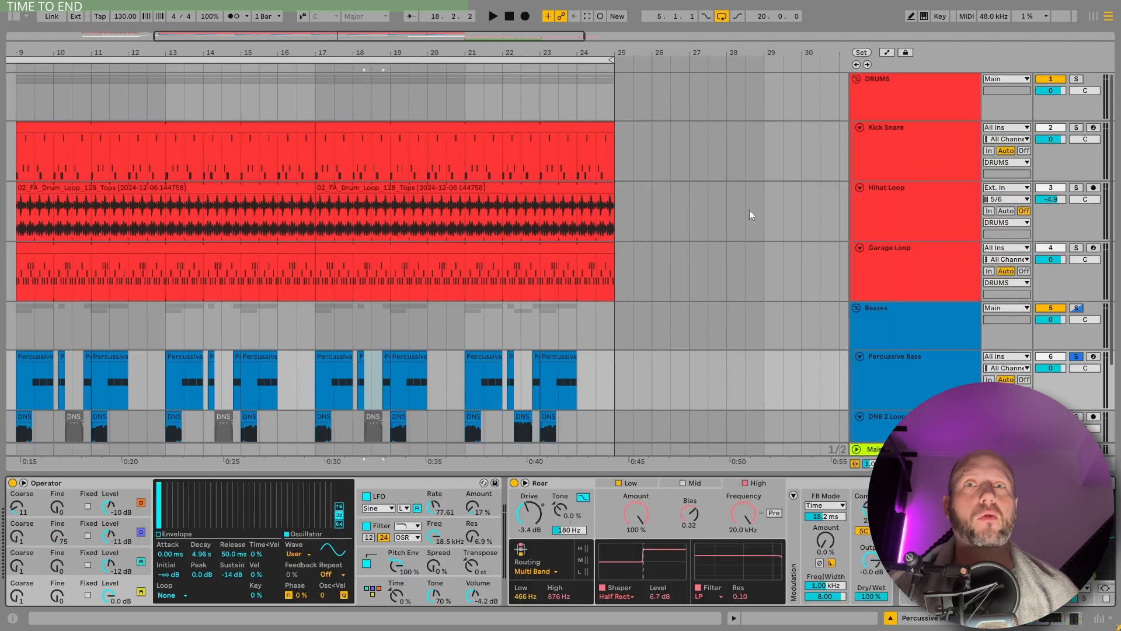
{"action": "scroll", "coordinate": [105, 343], "scroll_direction": "down", "scroll_amount": 3}
{"action": "left_click_drag", "start_coordinate": [32, 52], "coordinate": [32, 59]}
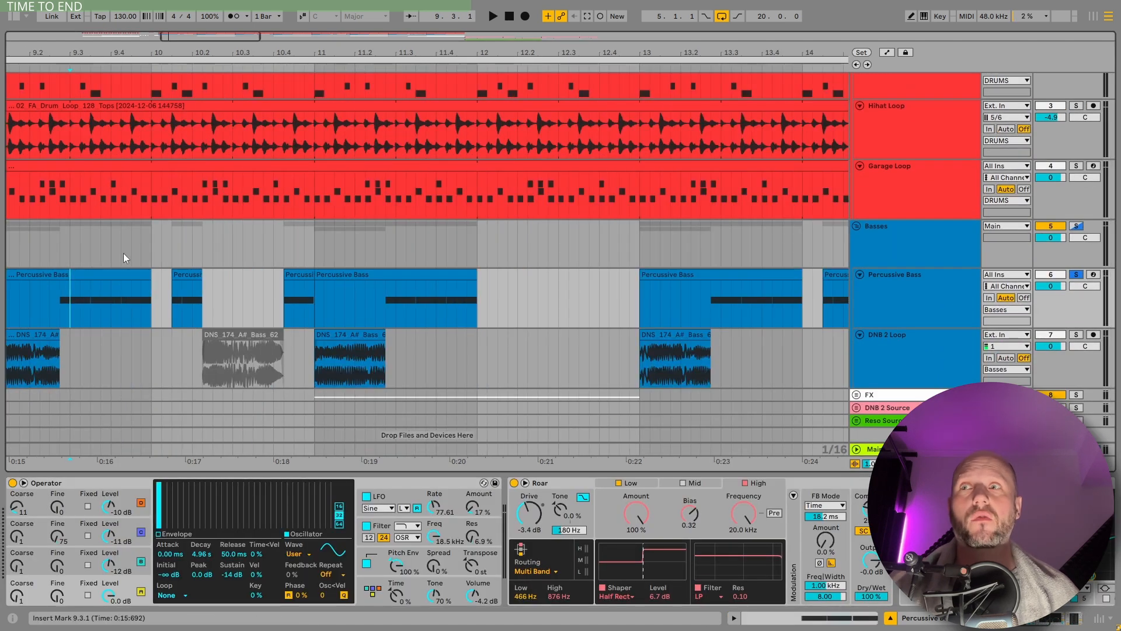
{"action": "left_click", "coordinate": [51, 306]}
{"action": "key", "text": "space"}
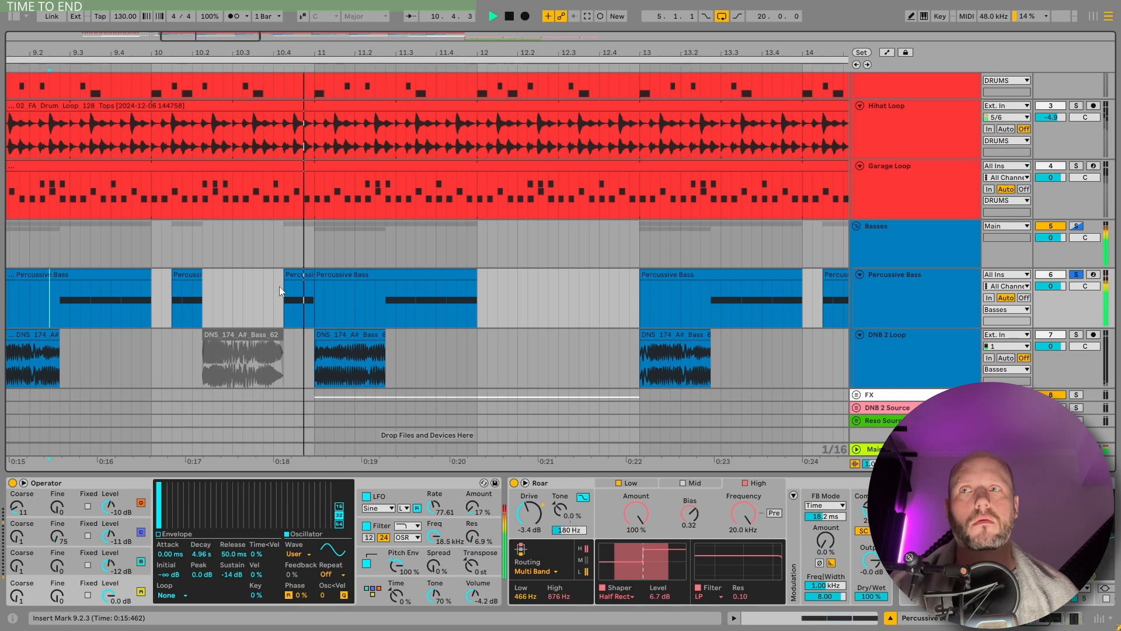
{"action": "left_click_drag", "start_coordinate": [521, 52], "coordinate": [521, 29]}
{"action": "key", "text": "space"}
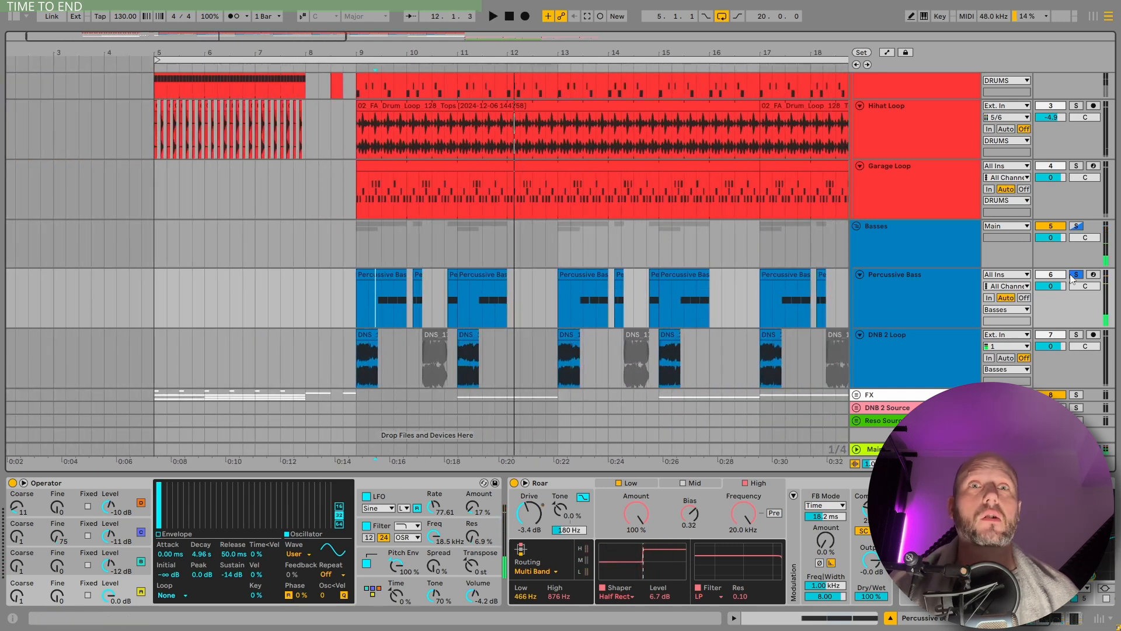
Unsolo the Percussive Bass track and listen to it with the drums and the bass loop from just before bar 9.
{"action": "scroll", "coordinate": [461, 251], "scroll_direction": "down", "scroll_amount": 1}
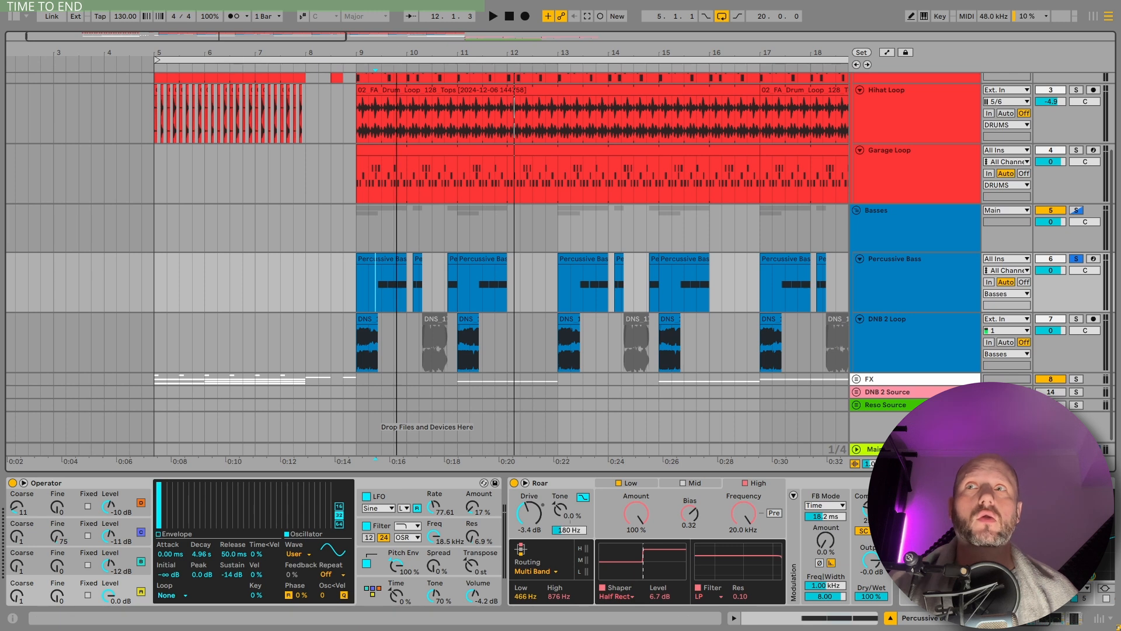
{"action": "left_click_drag", "start_coordinate": [397, 52], "coordinate": [396, 88]}
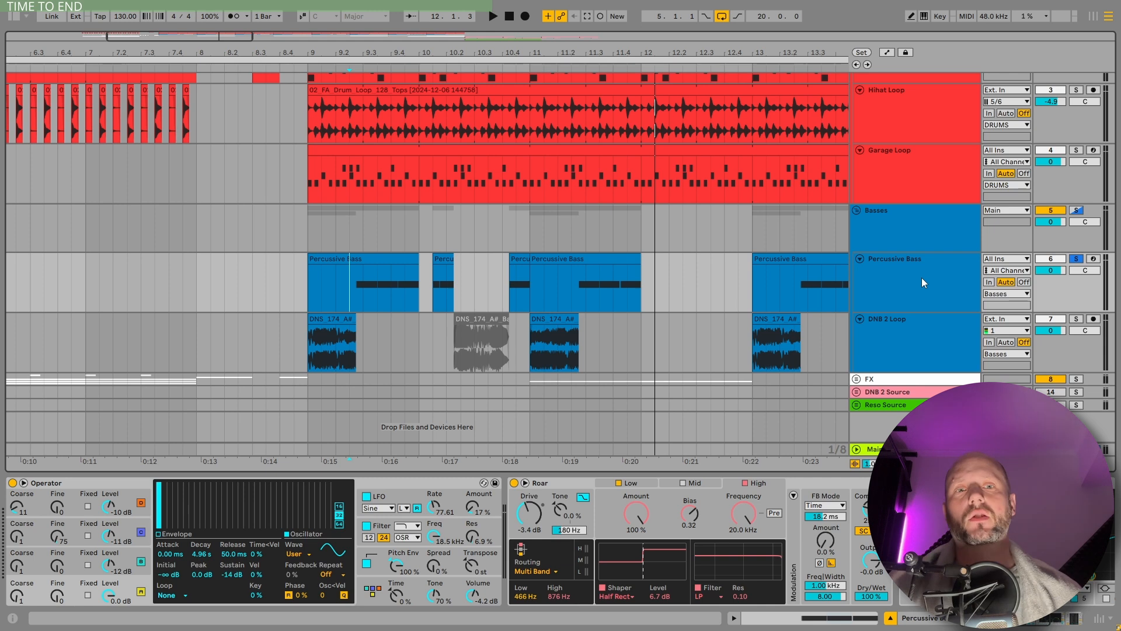
{"action": "left_click", "coordinate": [1077, 263]}
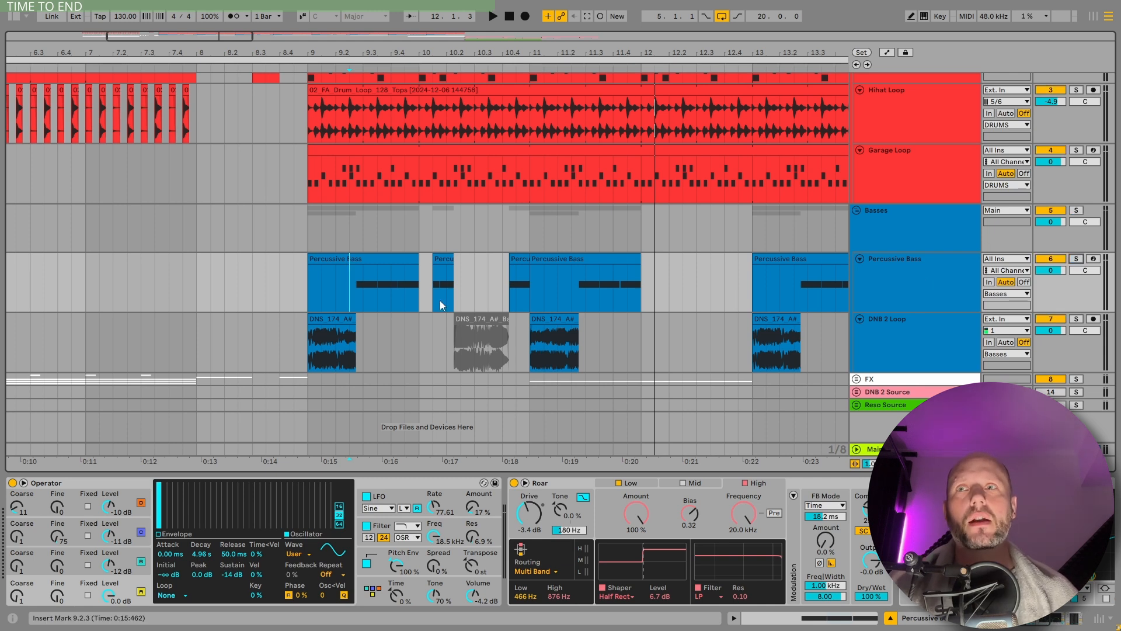
{"action": "scroll", "coordinate": [300, 332], "scroll_direction": "up", "scroll_amount": 3}
{"action": "left_click", "coordinate": [300, 332]}
{"action": "key", "text": "space"}
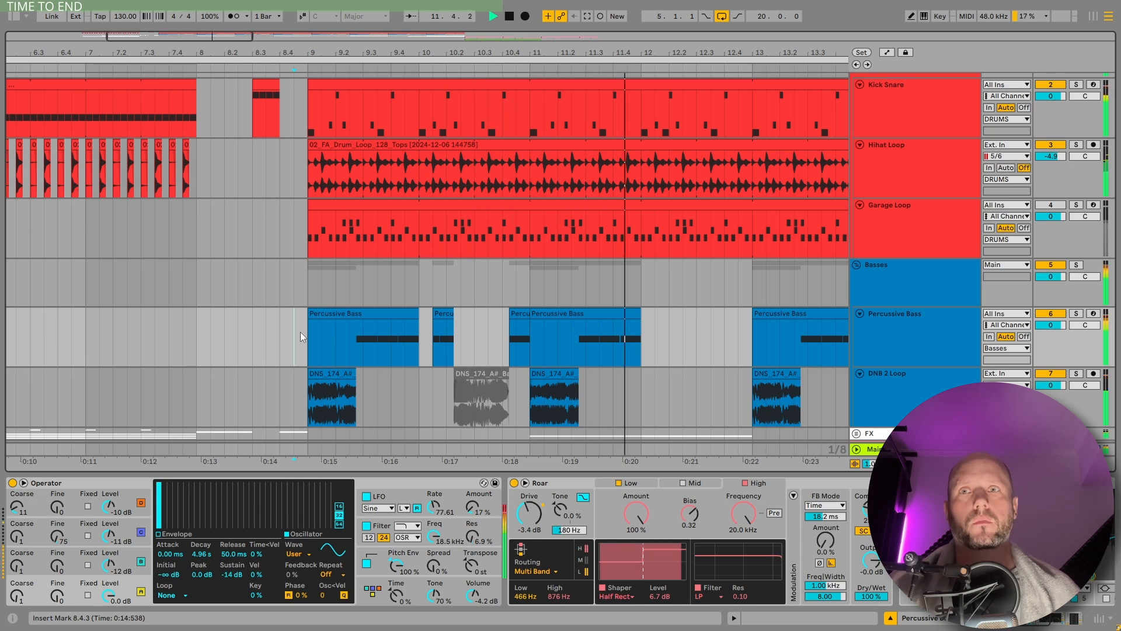
{"action": "key", "text": "space"}
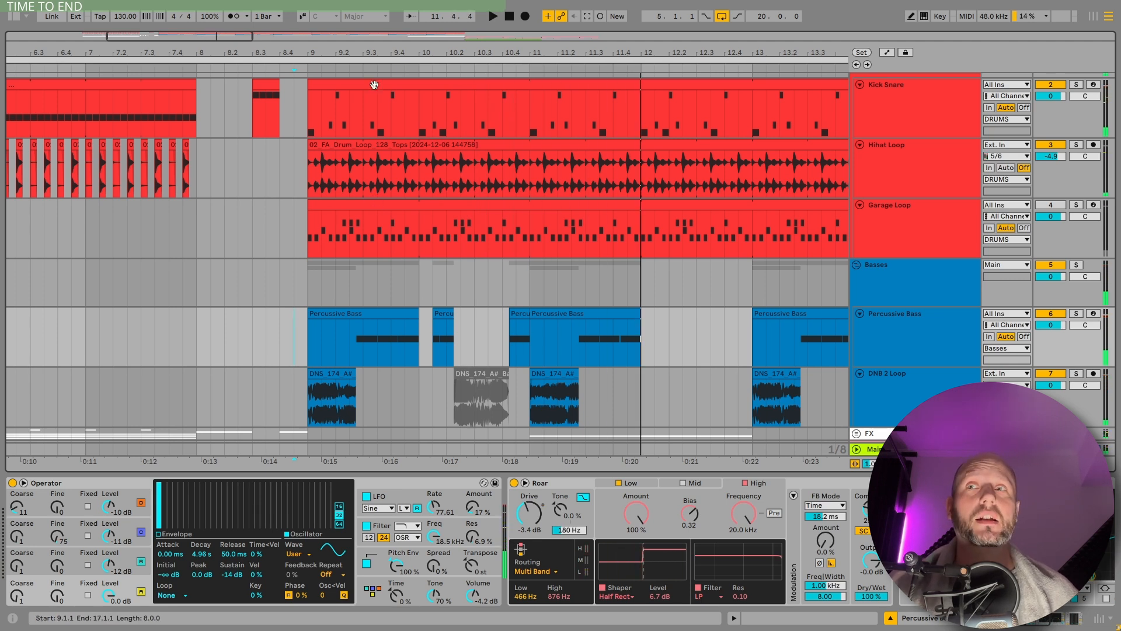
Compare the Percussive Bass entry at 9.2.4 with the Garage Loop hit at 9.4.1 and the Kick Snare hit at 9.3.3.
{"action": "left_click_drag", "start_coordinate": [346, 56], "coordinate": [327, 262]}
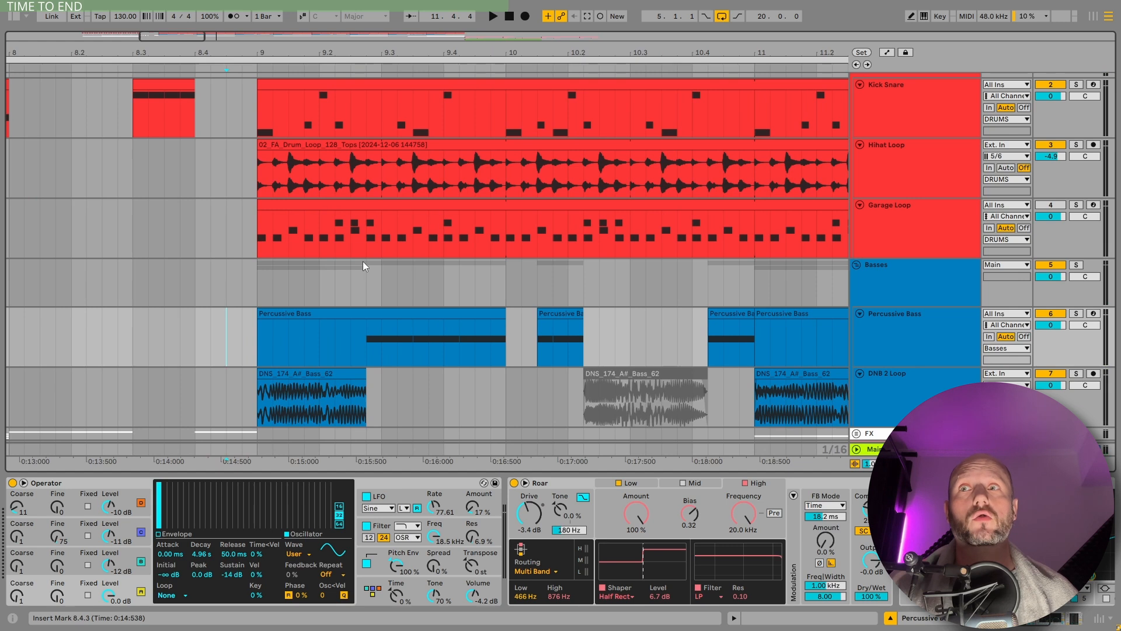
{"action": "left_click", "coordinate": [369, 235]}
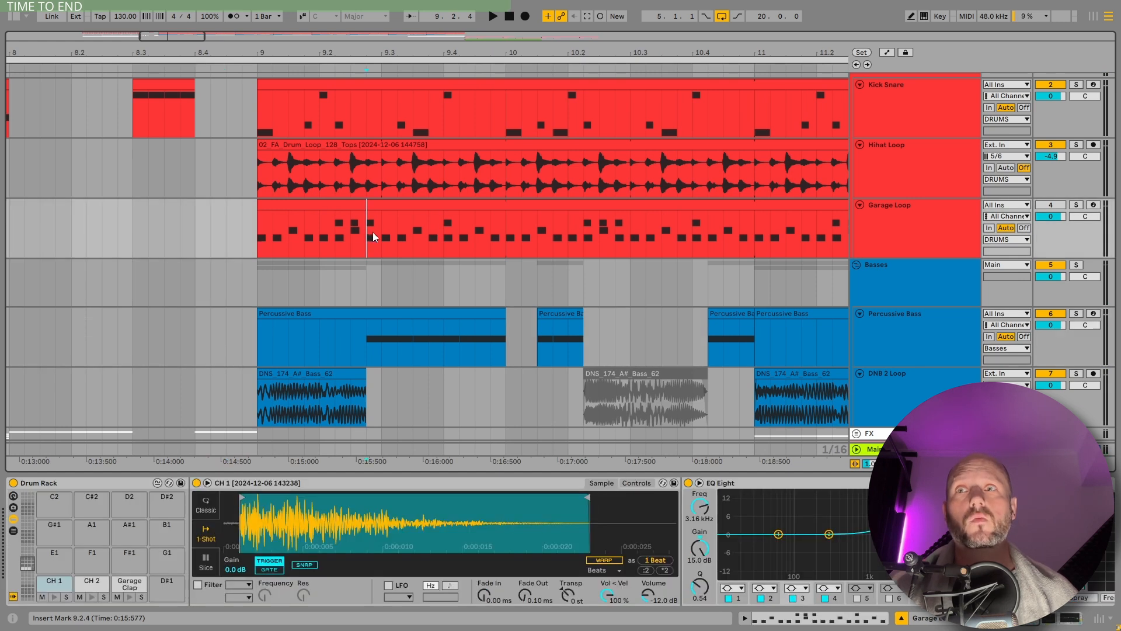
{"action": "left_click_drag", "start_coordinate": [446, 241], "coordinate": [458, 239]}
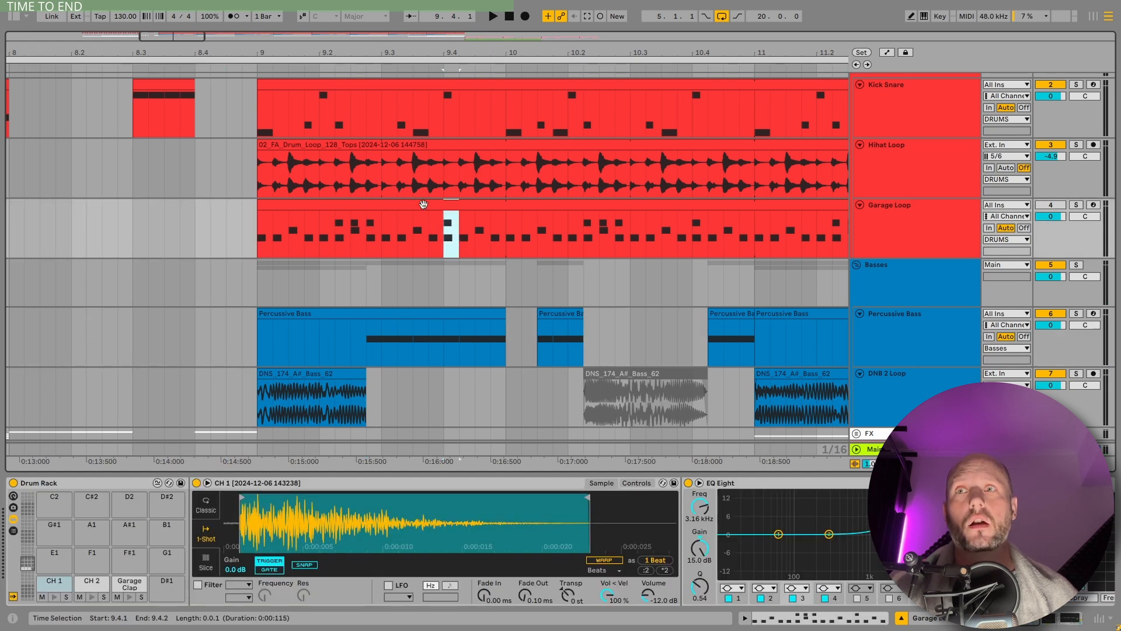
{"action": "left_click", "coordinate": [414, 118]}
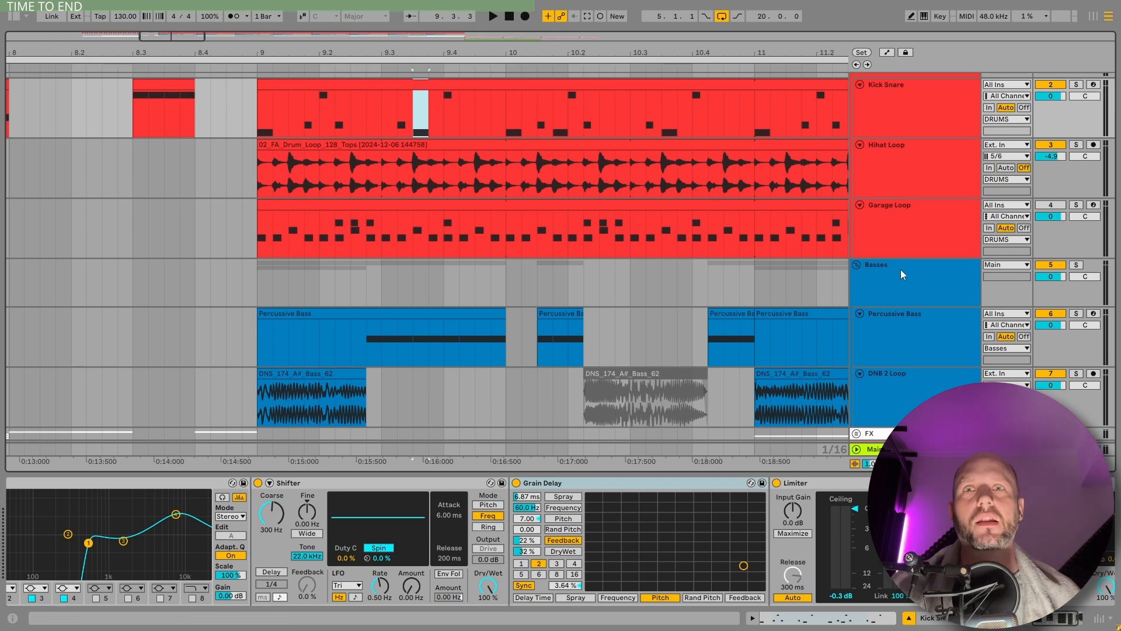
Play the basses together with the drums from 9.3.3 and select the Percussive Bass track.
{"action": "scroll", "coordinate": [901, 269], "scroll_direction": "down", "scroll_amount": 2}
{"action": "key", "text": "space"}
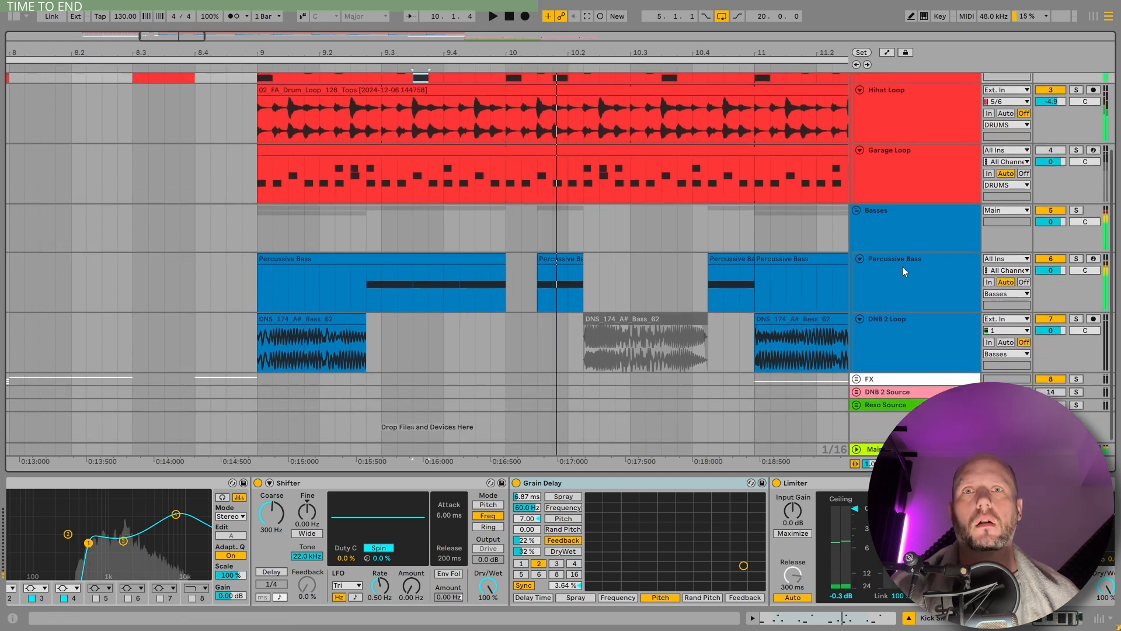
{"action": "left_click", "coordinate": [905, 273]}
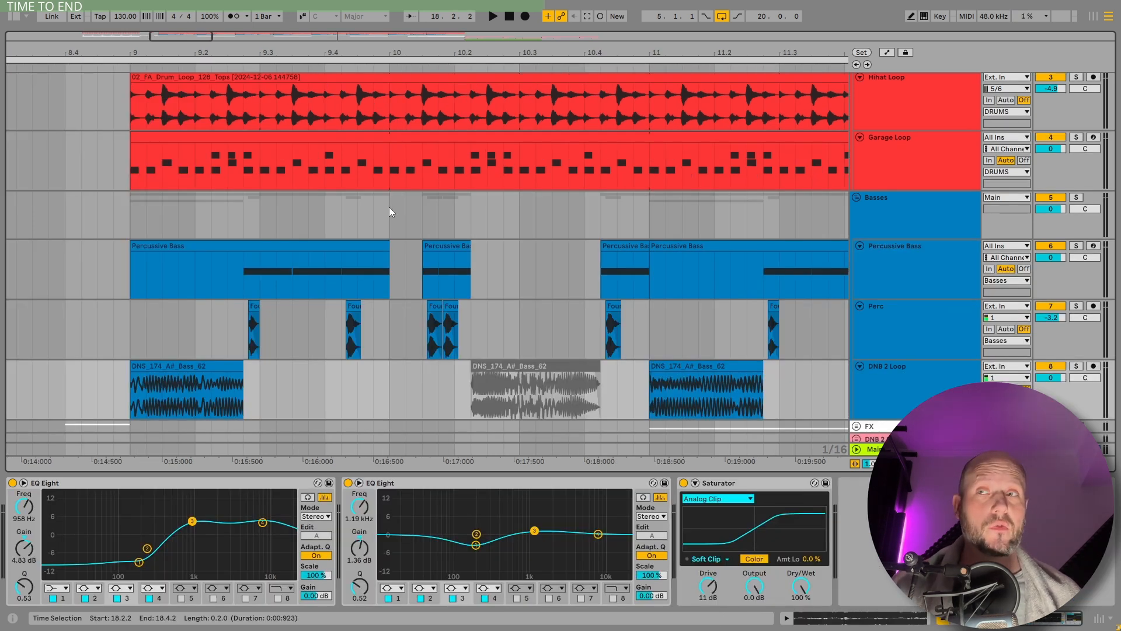
Locate the first Perc clip's sample, Found Object.aif, in the browser and open the clip's sample settings.
{"action": "scroll", "coordinate": [374, 234], "scroll_direction": "down", "scroll_amount": 2}
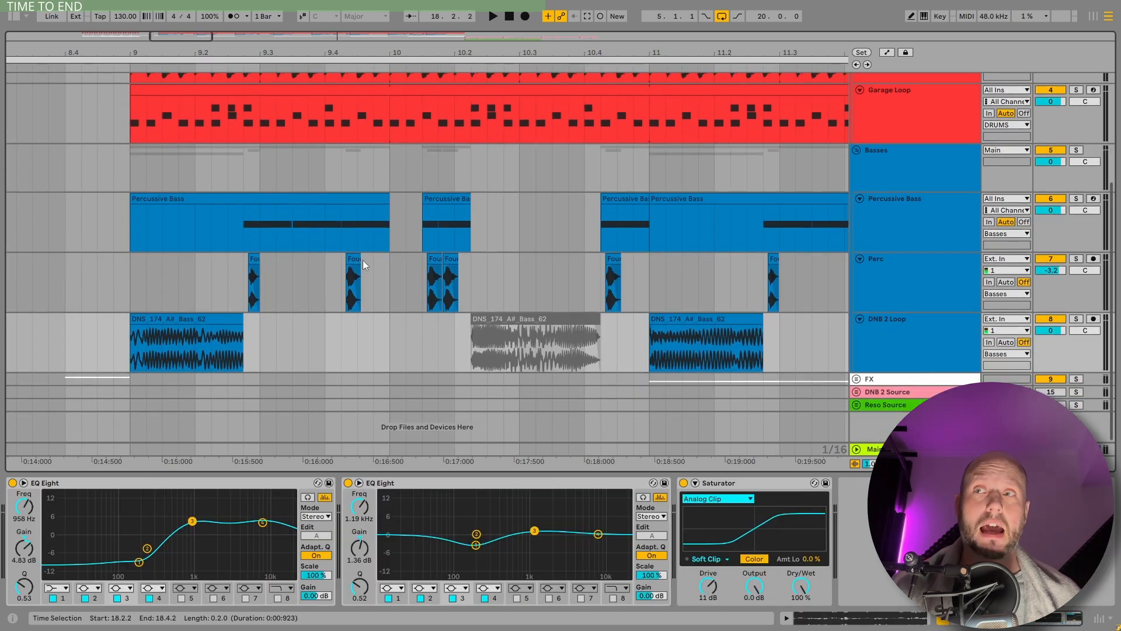
{"action": "right_click", "coordinate": [252, 260]}
{"action": "left_click", "coordinate": [280, 285]}
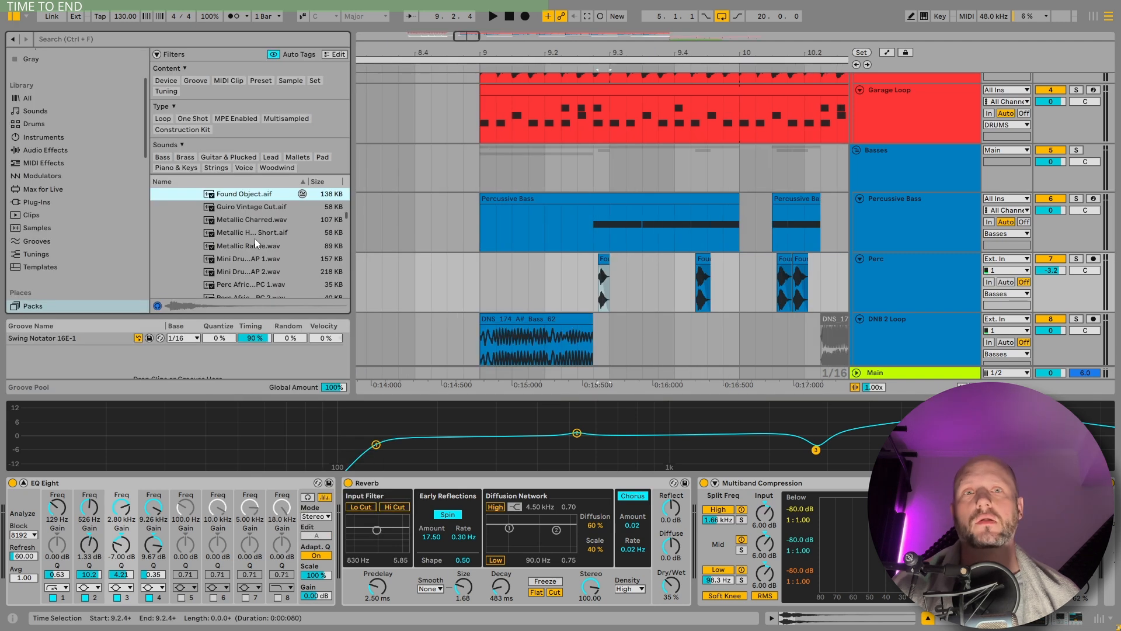
{"action": "scroll", "coordinate": [258, 239], "scroll_direction": "up", "scroll_amount": 3}
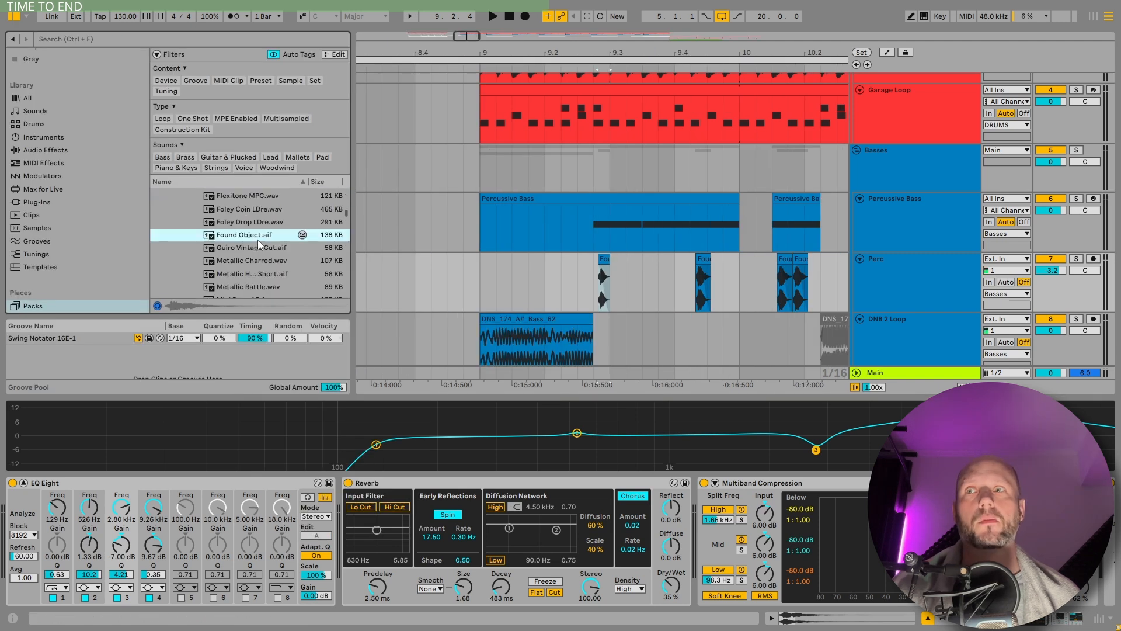
{"action": "double_click", "coordinate": [602, 258]}
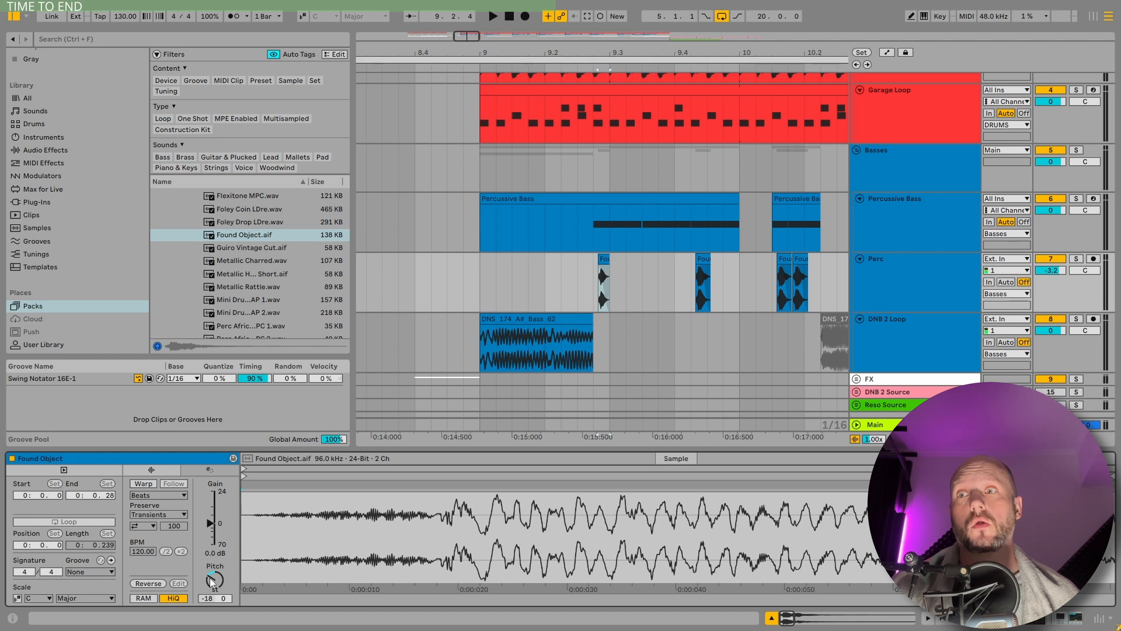
Show the Perc track's devices and compare the percussion hits with the Reverb on and off.
{"action": "key", "text": "shift+Tab"}
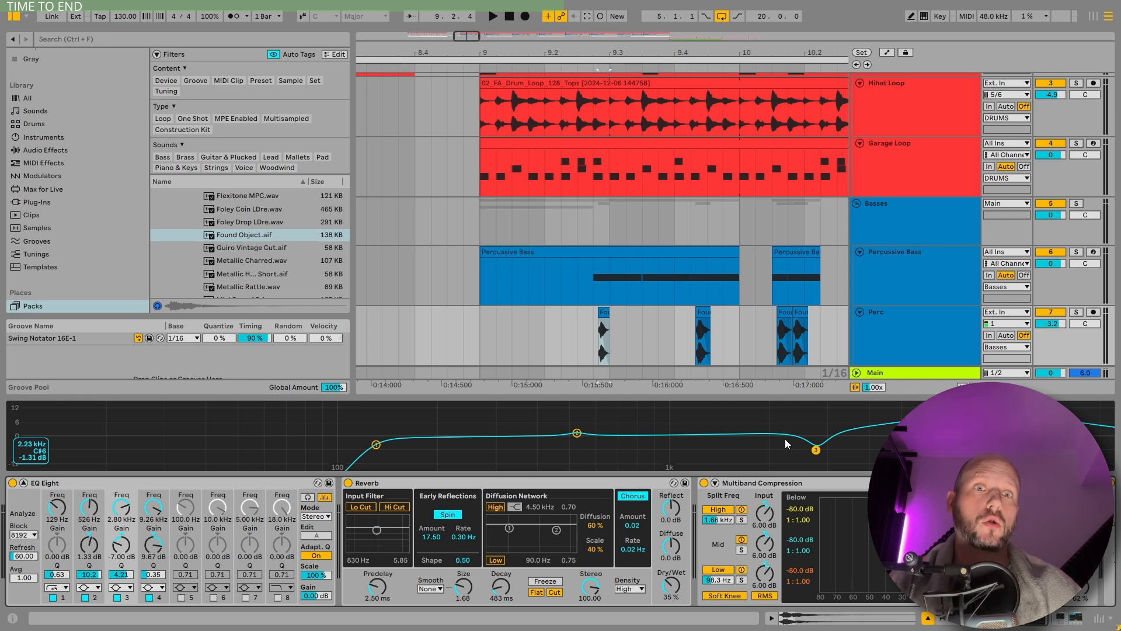
{"action": "key", "text": "space"}
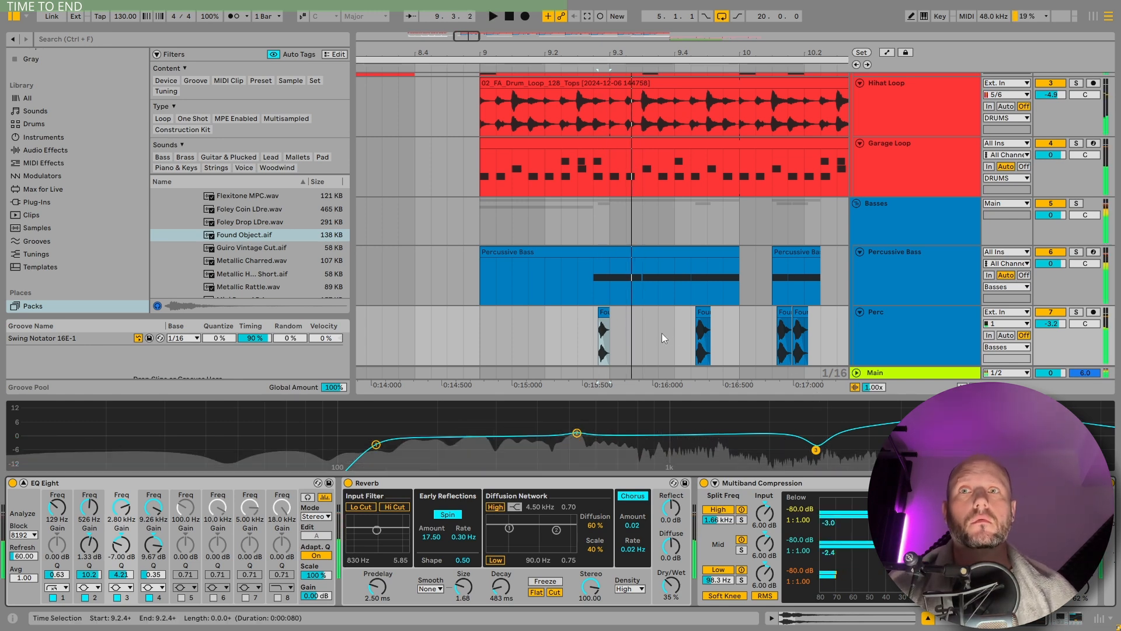
{"action": "key", "text": "space"}
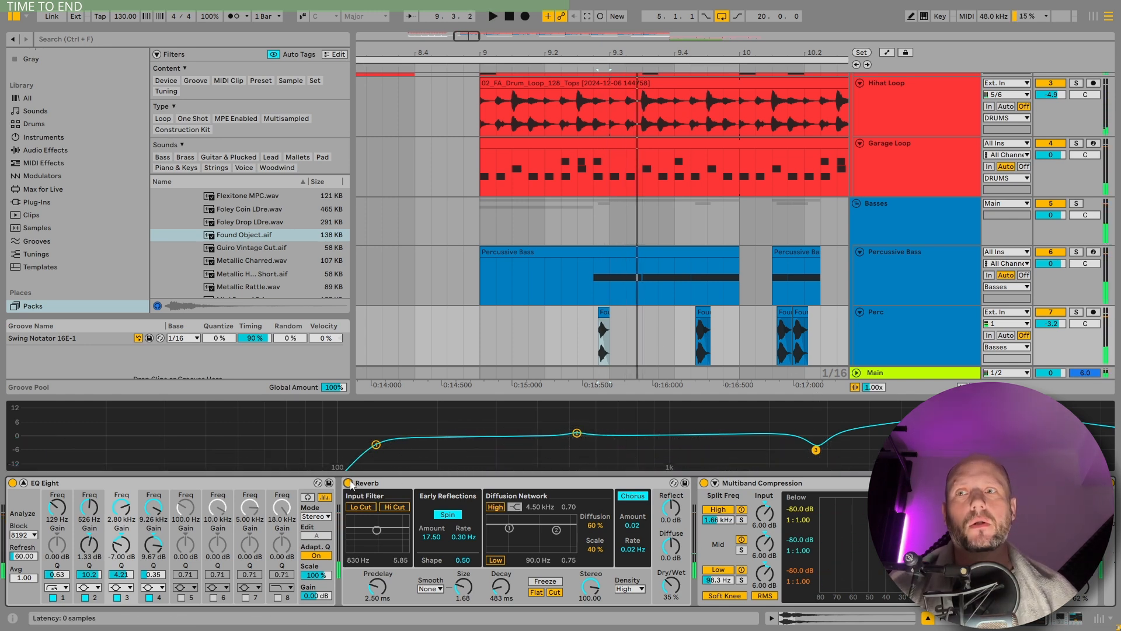
{"action": "left_click", "coordinate": [348, 483]}
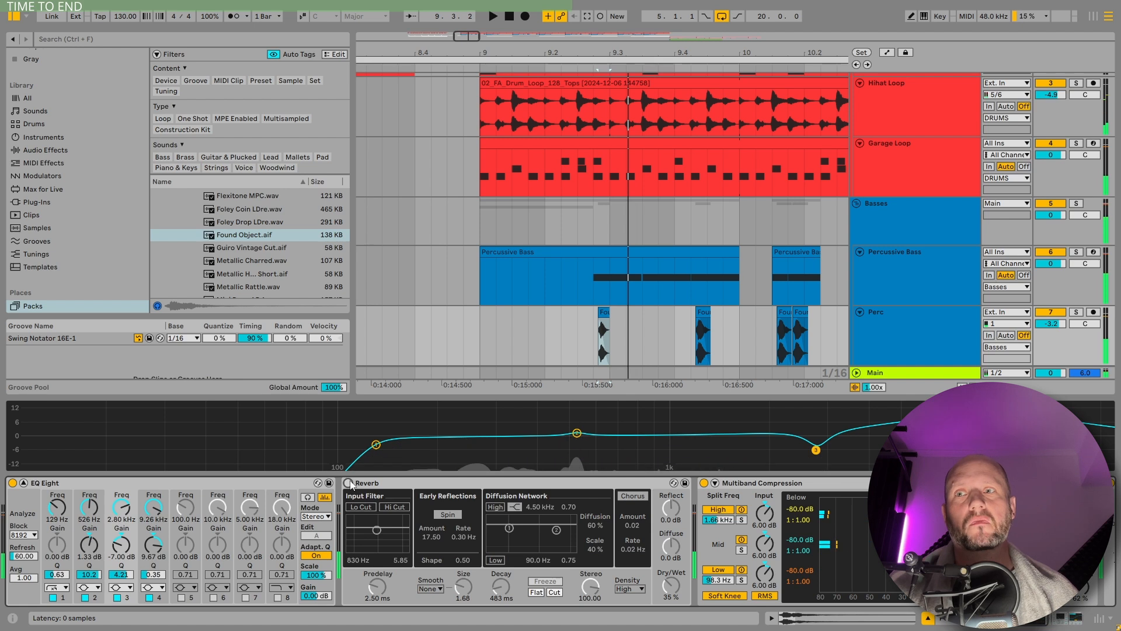
{"action": "left_click", "coordinate": [348, 483]}
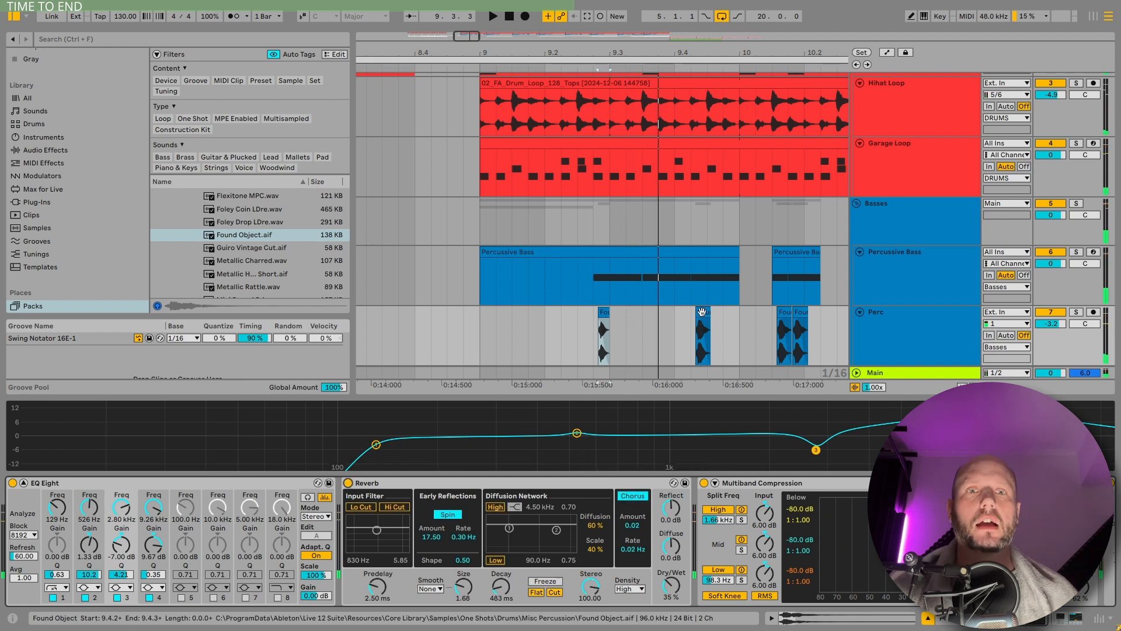
Inspect the first two Perc clips and set the insert marker at 9.2.4, just before the first hit.
{"action": "left_click", "coordinate": [605, 312]}
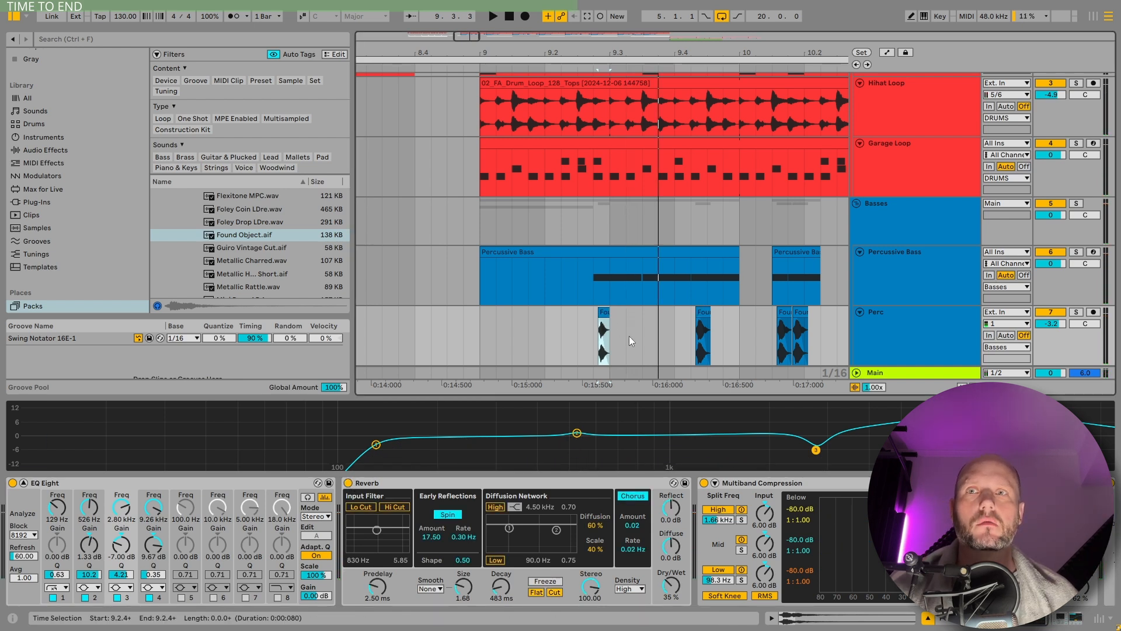
{"action": "double_click", "coordinate": [601, 313]}
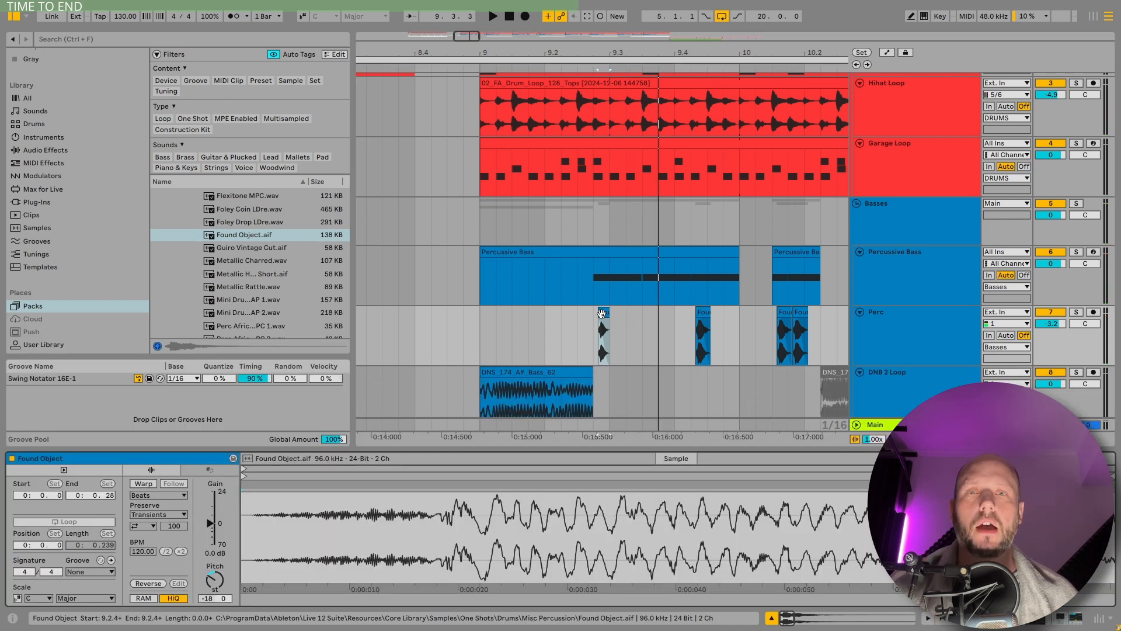
{"action": "left_click", "coordinate": [702, 313]}
{"action": "left_click", "coordinate": [594, 327]}
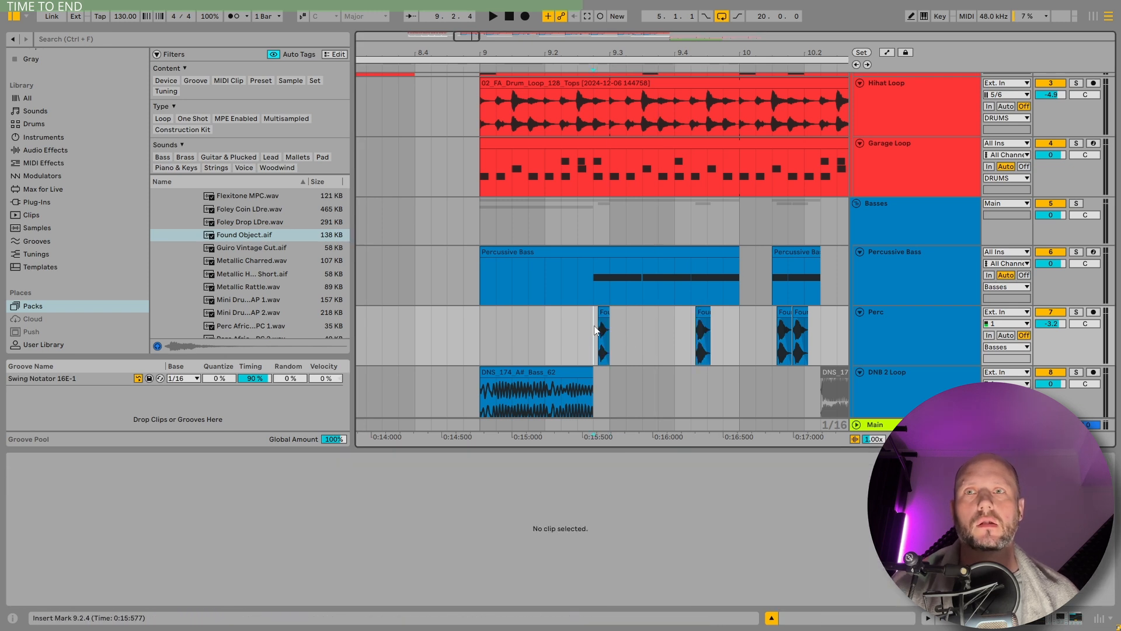
Play the basses and percussion hits with the drums from 9.2.4, and again from 9.1.1.
{"action": "key", "text": "space"}
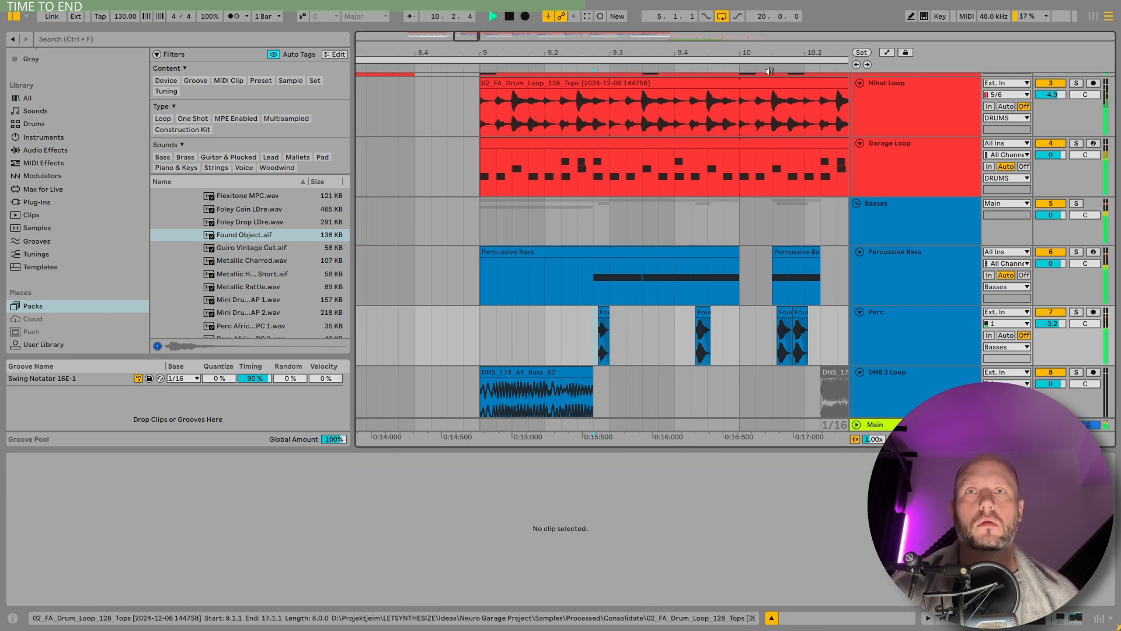
{"action": "key", "text": "space"}
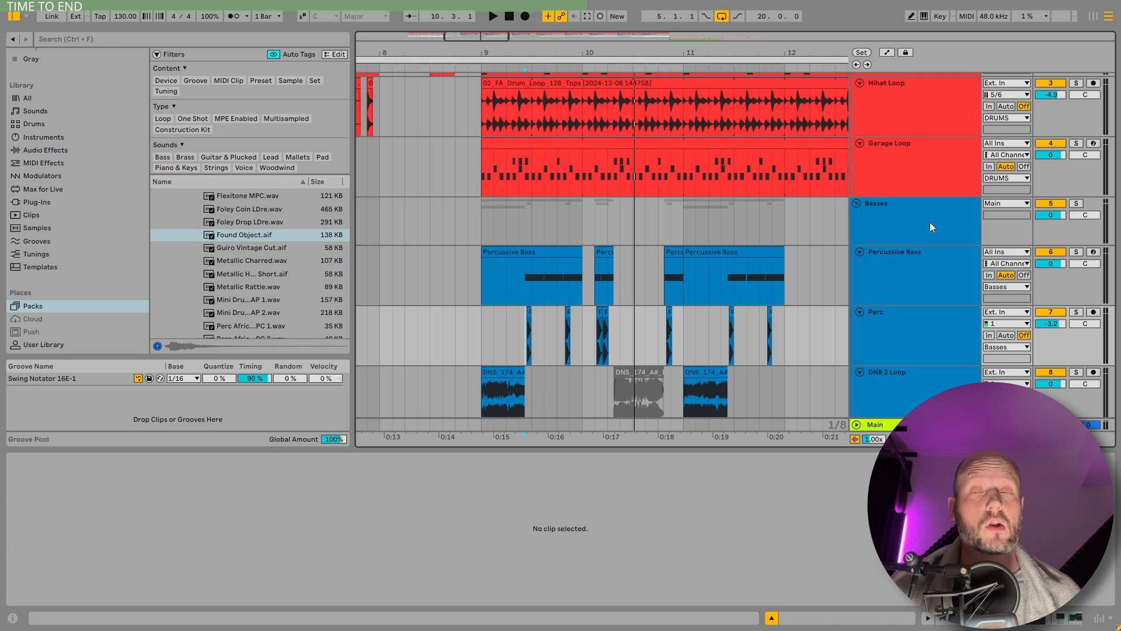
{"action": "left_click", "coordinate": [483, 315]}
{"action": "key", "text": "space"}
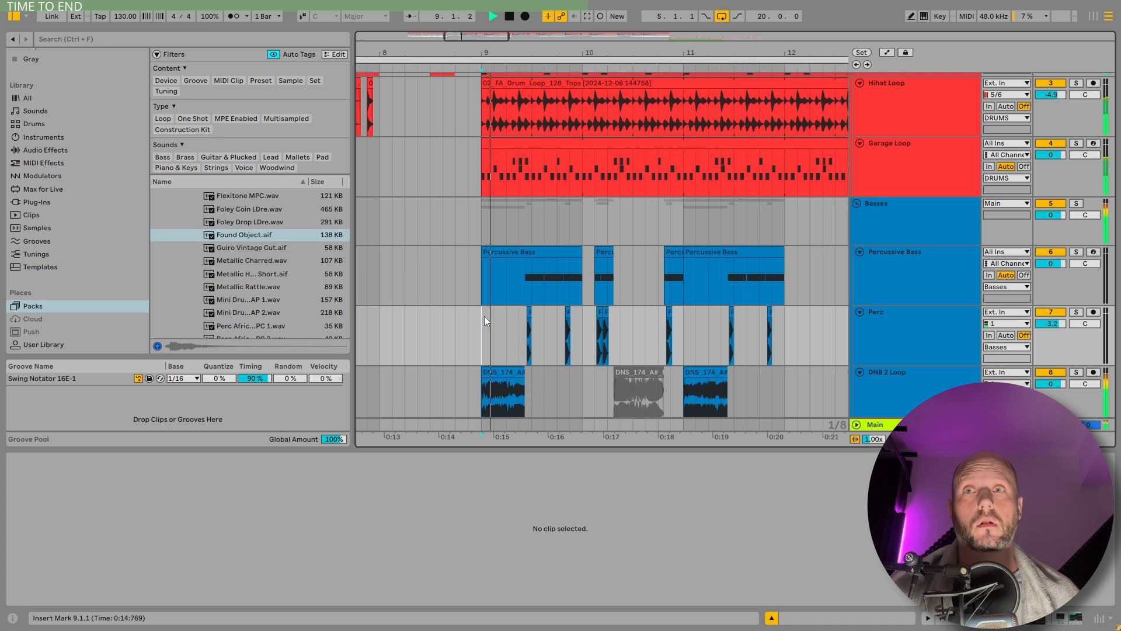
{"action": "scroll", "coordinate": [481, 313], "scroll_direction": "down", "scroll_amount": 2}
{"action": "scroll", "coordinate": [481, 307], "scroll_direction": "down", "scroll_amount": 1}
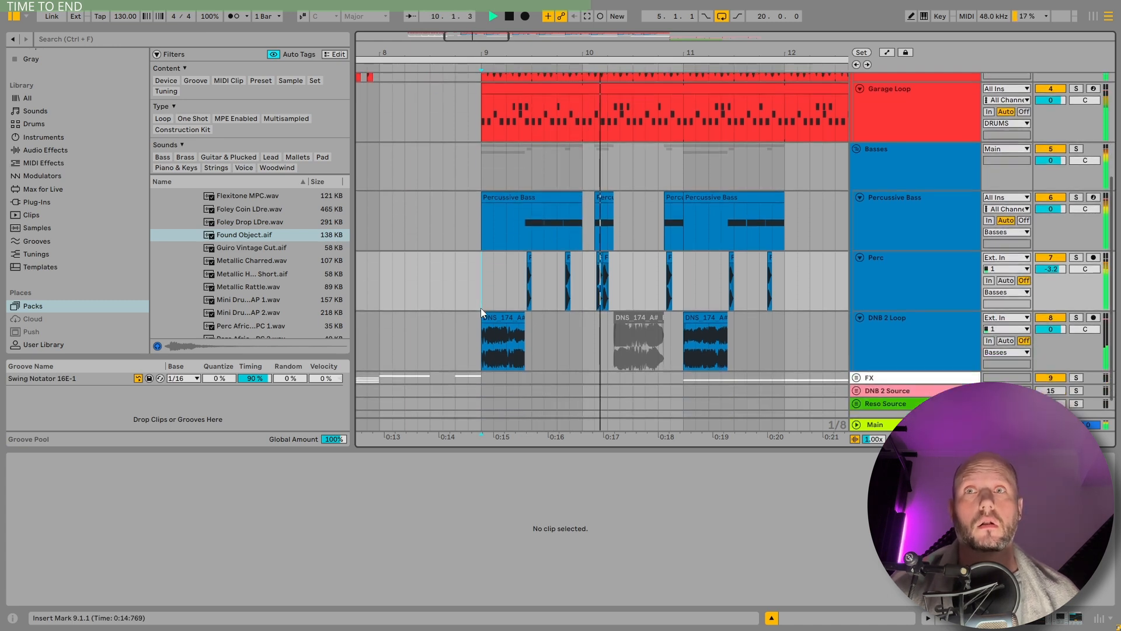
{"action": "scroll", "coordinate": [482, 304], "scroll_direction": "down", "scroll_amount": 1}
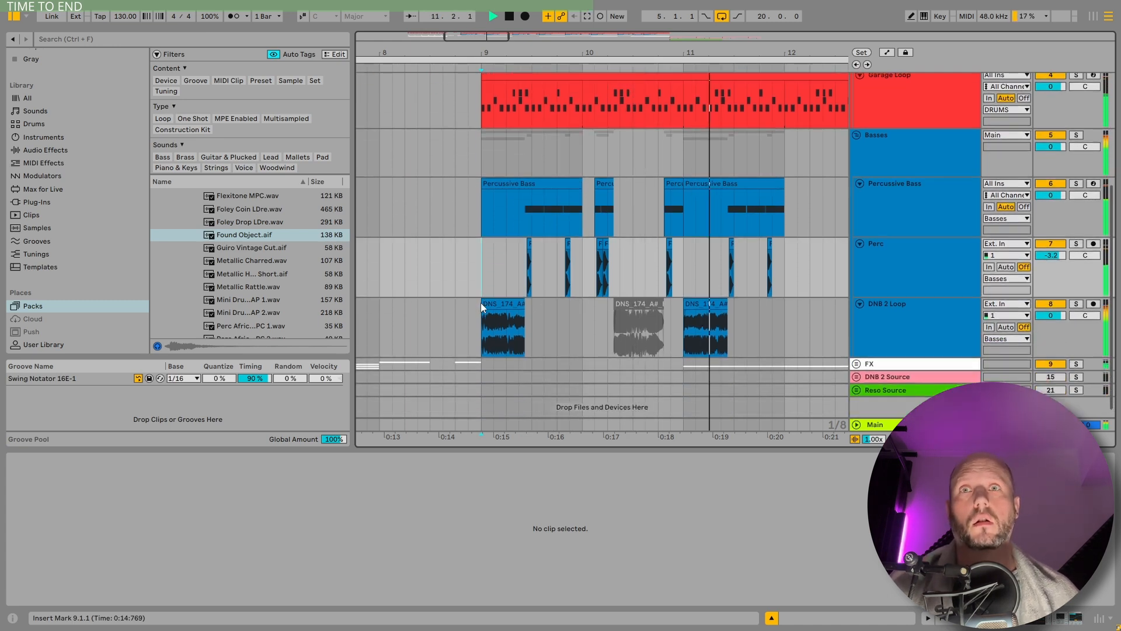
{"action": "left_click_drag", "start_coordinate": [777, 52], "coordinate": [631, 35]}
{"action": "key", "text": "space"}
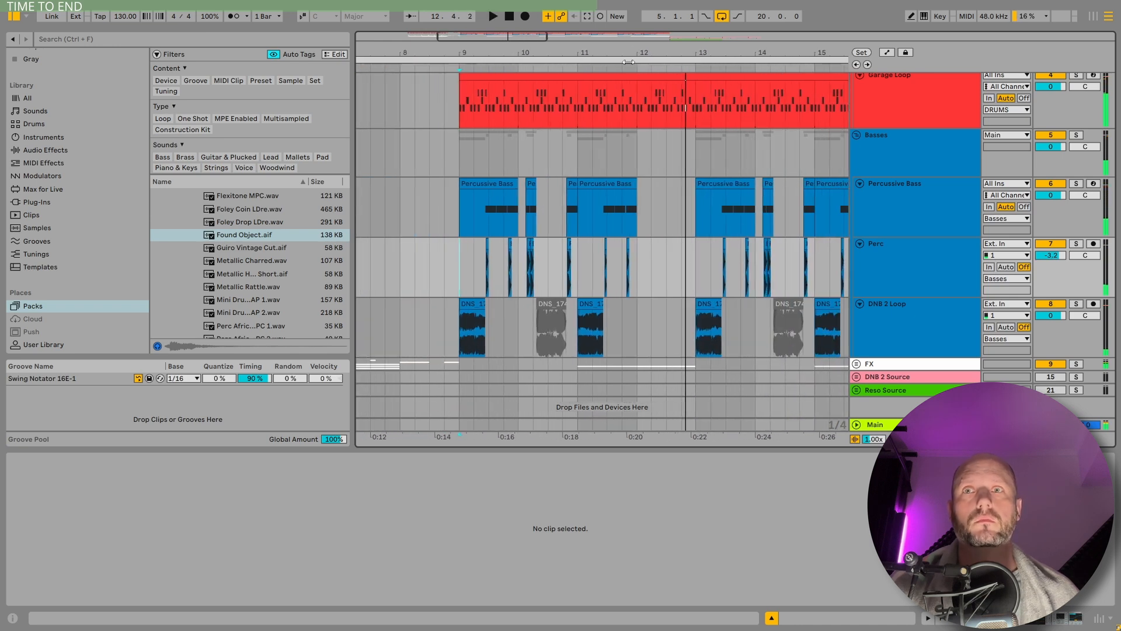
Reactivate the muted DNB 2 Loop clips at 10.2.2 and 14.2.2 and play the arrangement from 9.1.1.
{"action": "left_click", "coordinate": [548, 304]}
{"action": "key", "text": "0"}
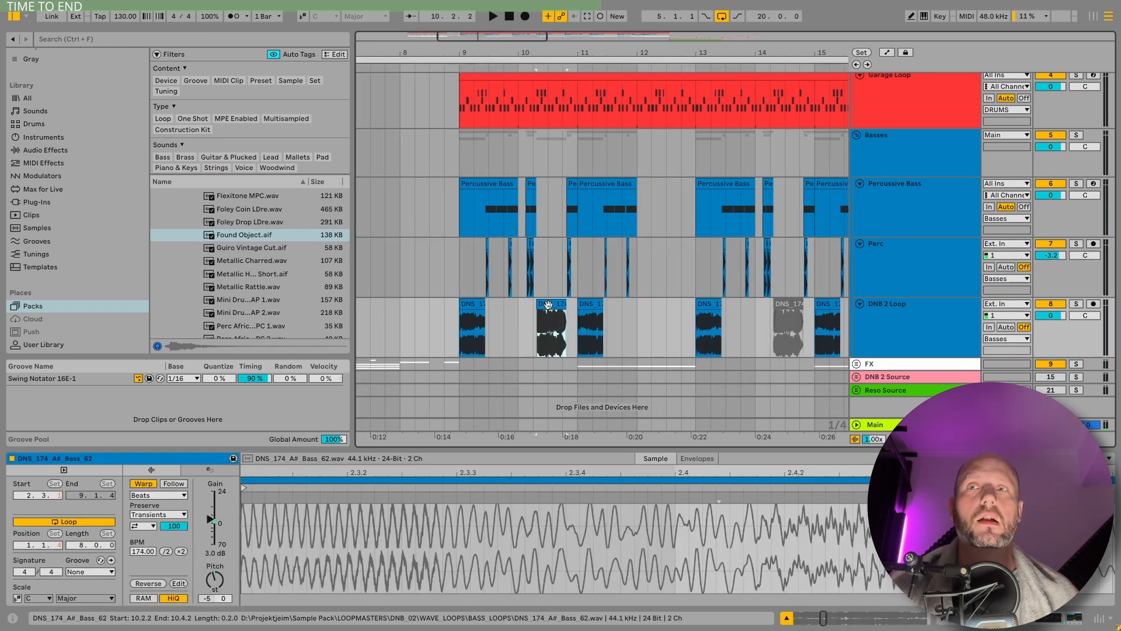
{"action": "left_click", "coordinate": [790, 304]}
{"action": "key", "text": "space"}
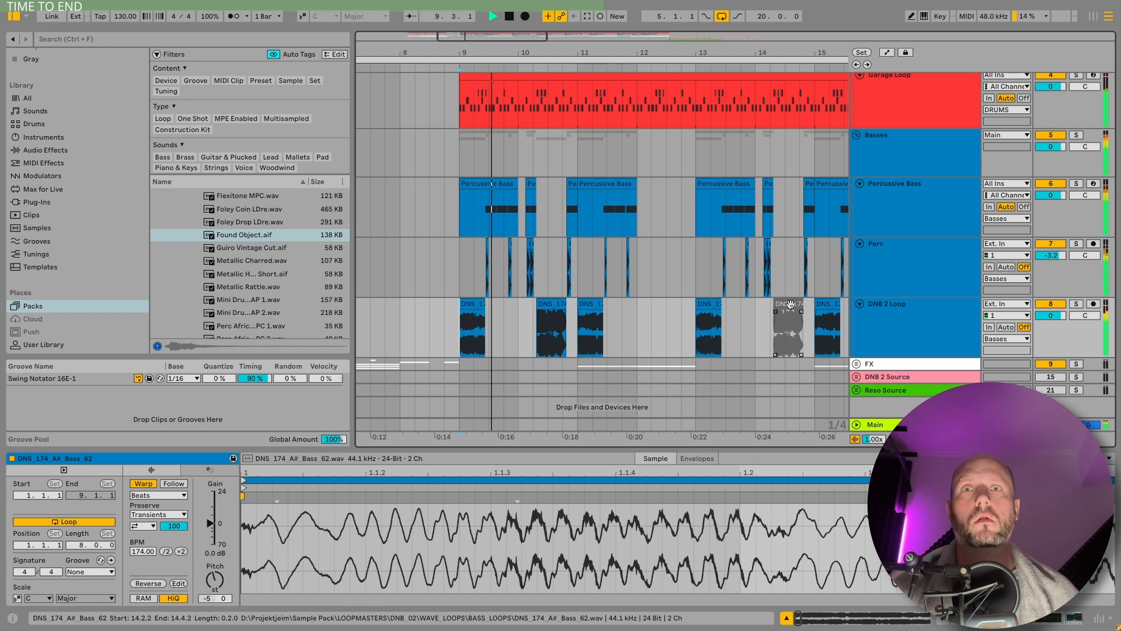
{"action": "key", "text": "0"}
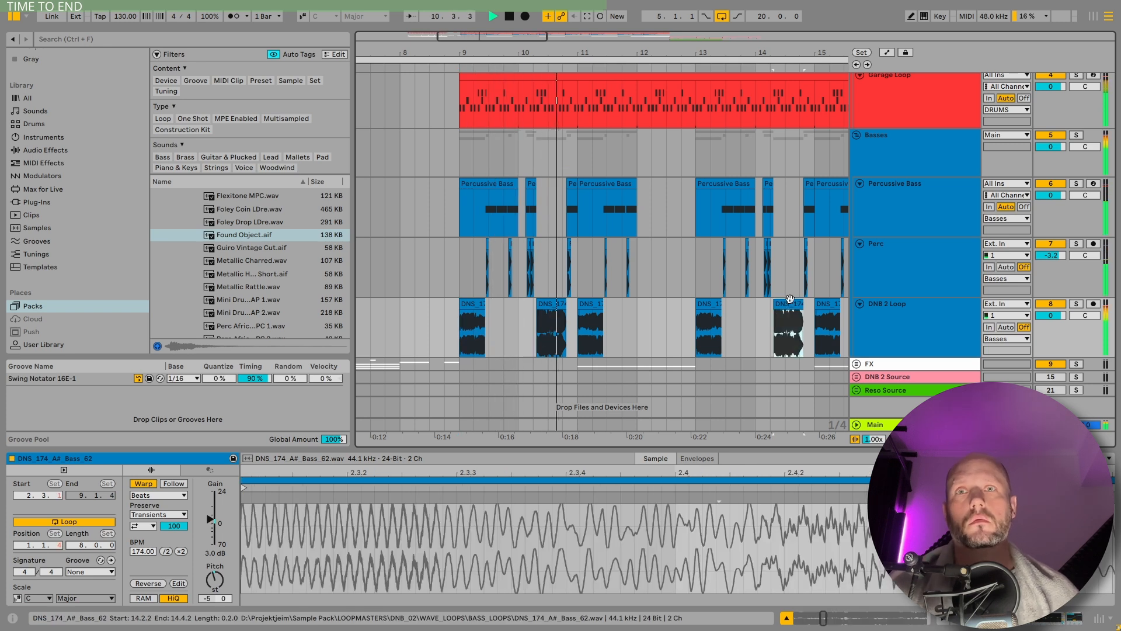
{"action": "left_click_drag", "start_coordinate": [774, 53], "coordinate": [735, 52]}
{"action": "key", "text": "space"}
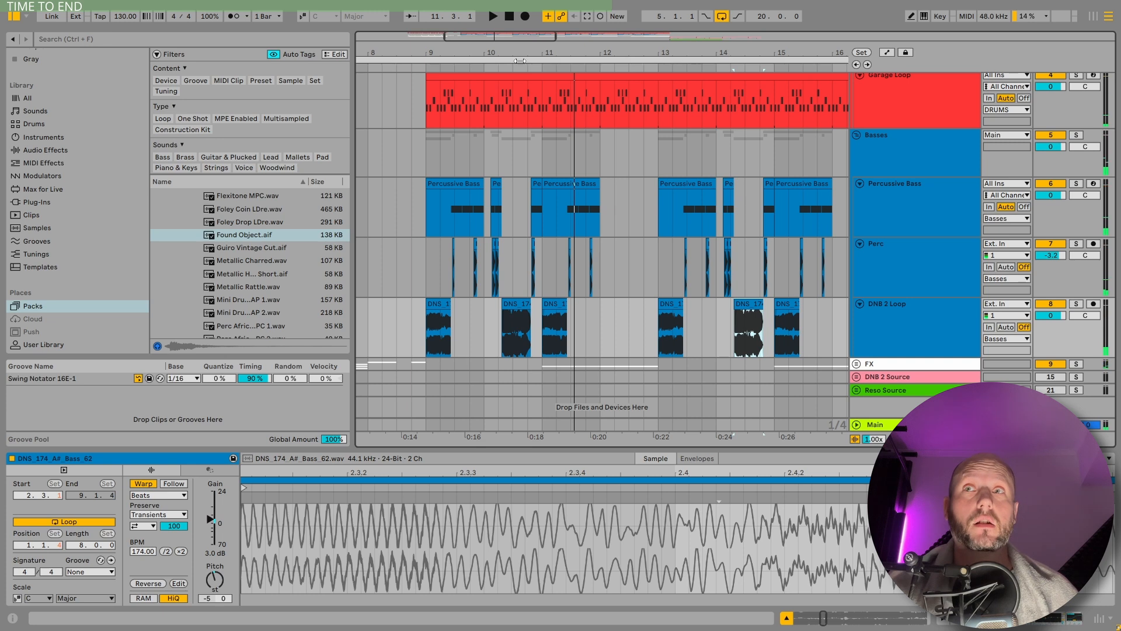
Inspect the DNB 2 Loop clip at 10.2.2 up close and play the arrangement from its start.
{"action": "left_click_drag", "start_coordinate": [496, 53], "coordinate": [496, 105]}
{"action": "left_click", "coordinate": [573, 305]}
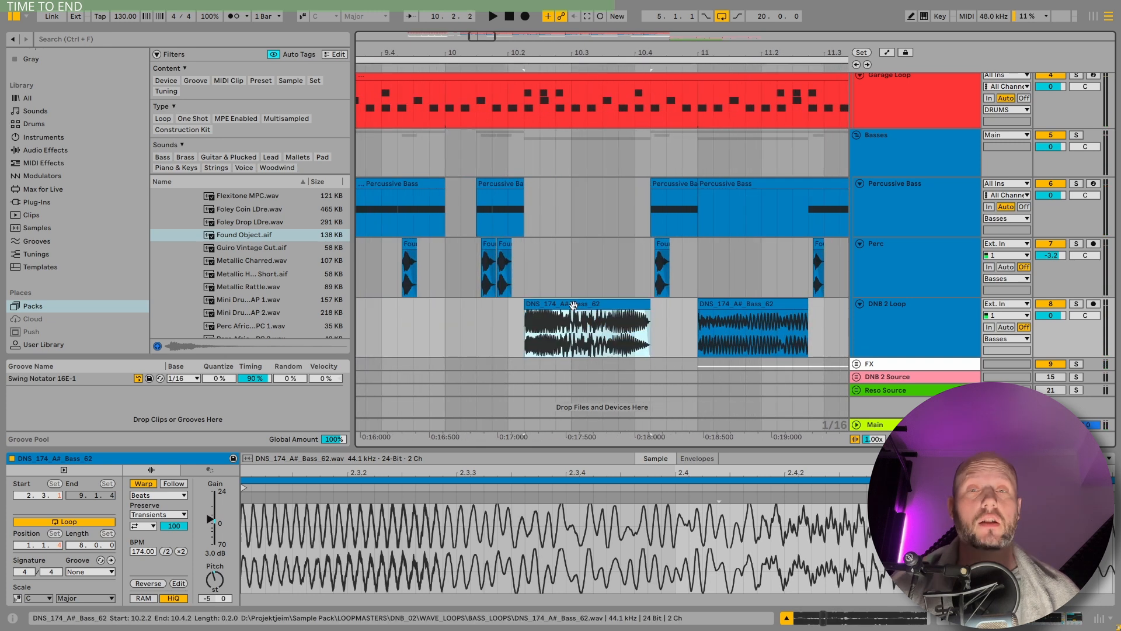
{"action": "key", "text": "space"}
{"action": "key", "text": "space"}
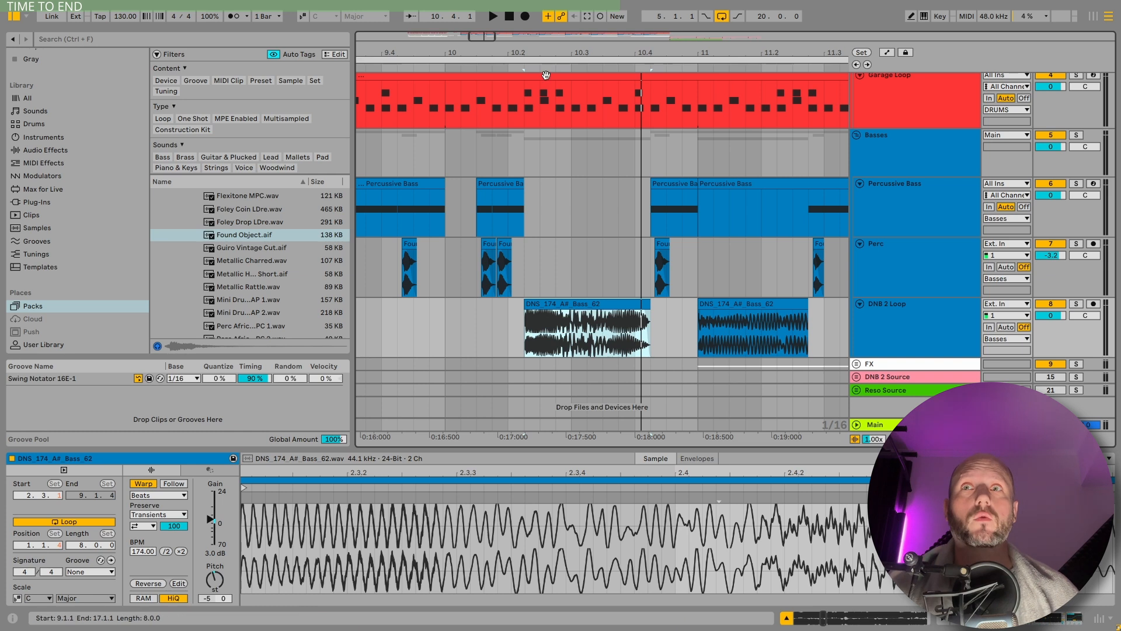
Play the arrangement from the first DNB 2 Loop clip at bar 9 and hide the browser.
{"action": "left_click_drag", "start_coordinate": [551, 52], "coordinate": [551, 45]}
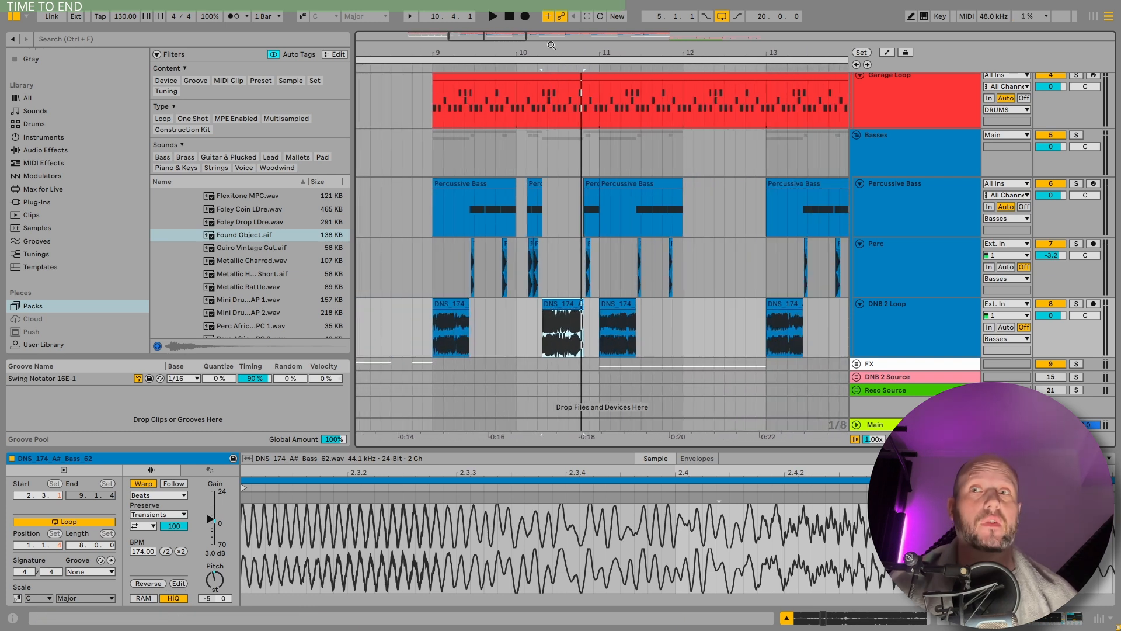
{"action": "left_click", "coordinate": [462, 299]}
{"action": "key", "text": "space"}
{"action": "key", "text": "ctrl+alt+b"}
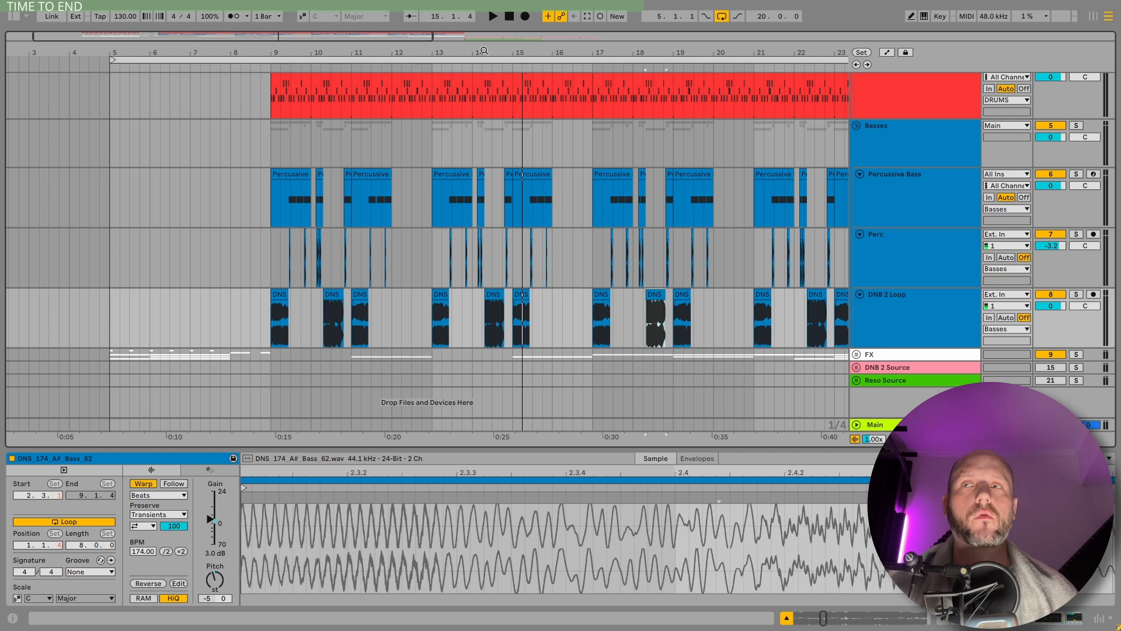
Mark the empty bar from 12.1.1 to 13.1.1 on the Percussive Bass track and undo the removal of the AUS Reese track.
{"action": "left_click", "coordinate": [293, 174]}
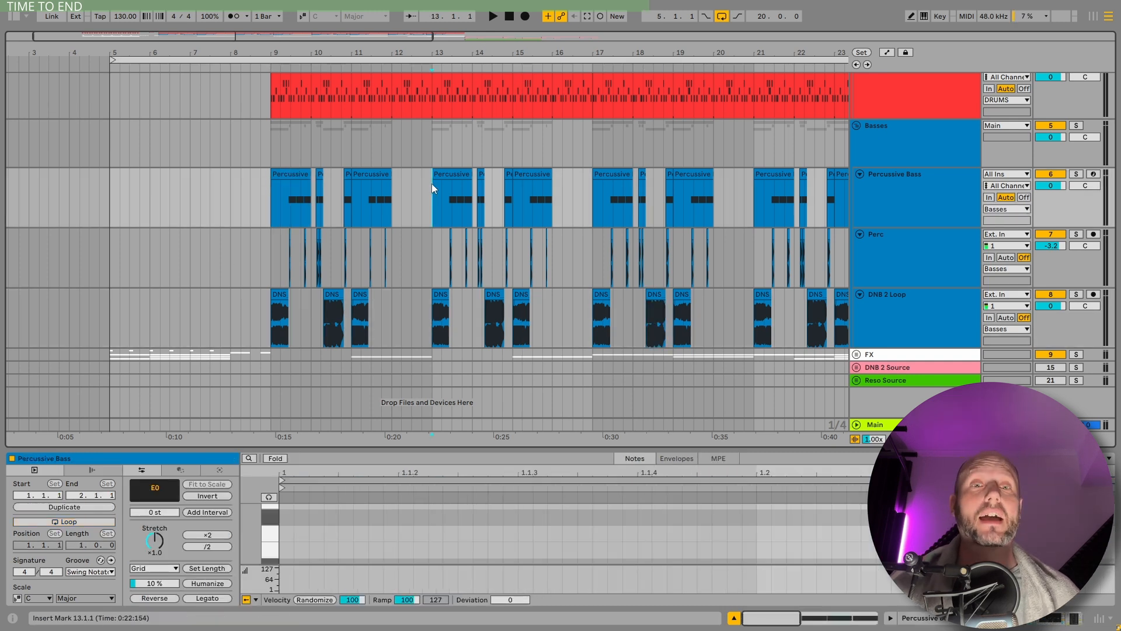
{"action": "left_click_drag", "start_coordinate": [432, 183], "coordinate": [392, 182]}
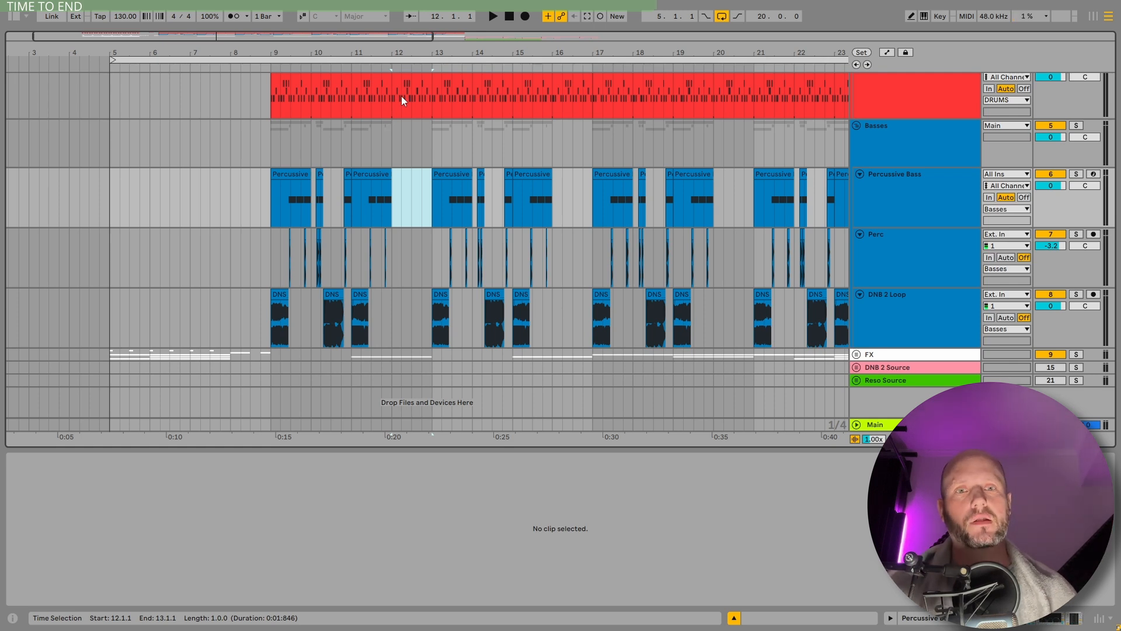
{"action": "key", "text": "ctrl+z"}
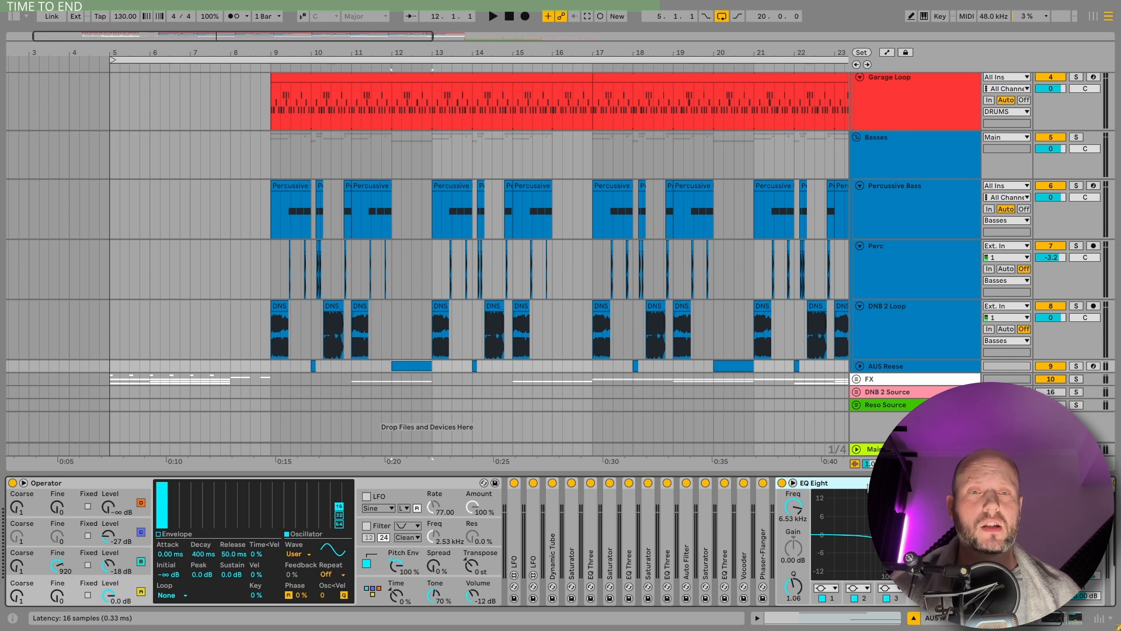
Unfold the Vocoder and Phaser-Flanger in the AUS Reese device chain to show their settings.
{"action": "left_click", "coordinate": [1055, 621]}
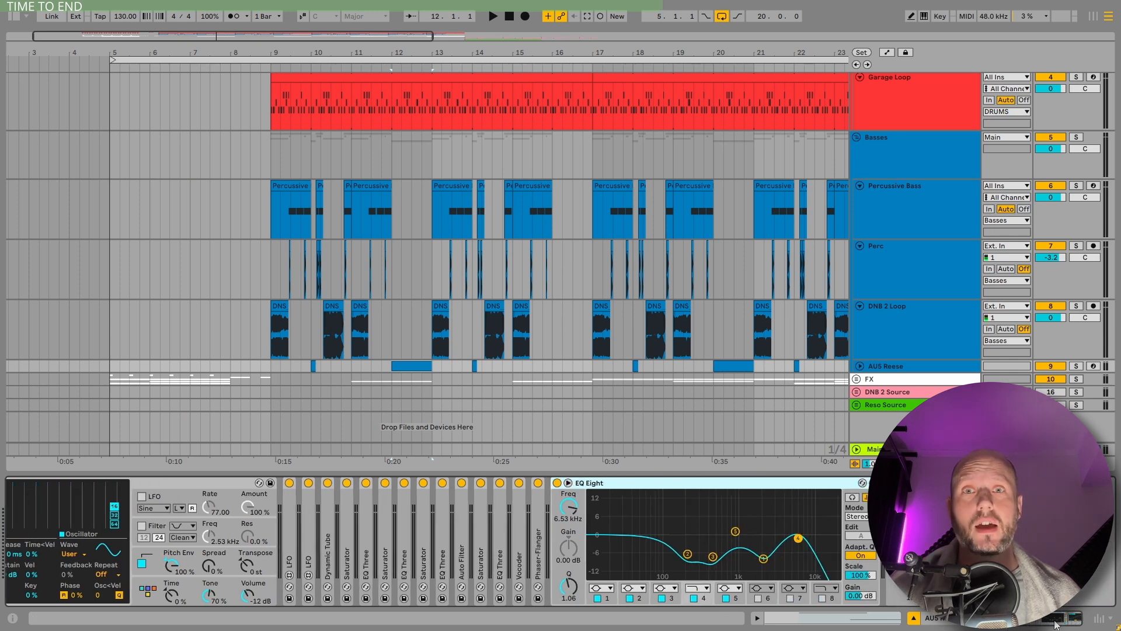
{"action": "double_click", "coordinate": [518, 545]}
{"action": "double_click", "coordinate": [822, 533]}
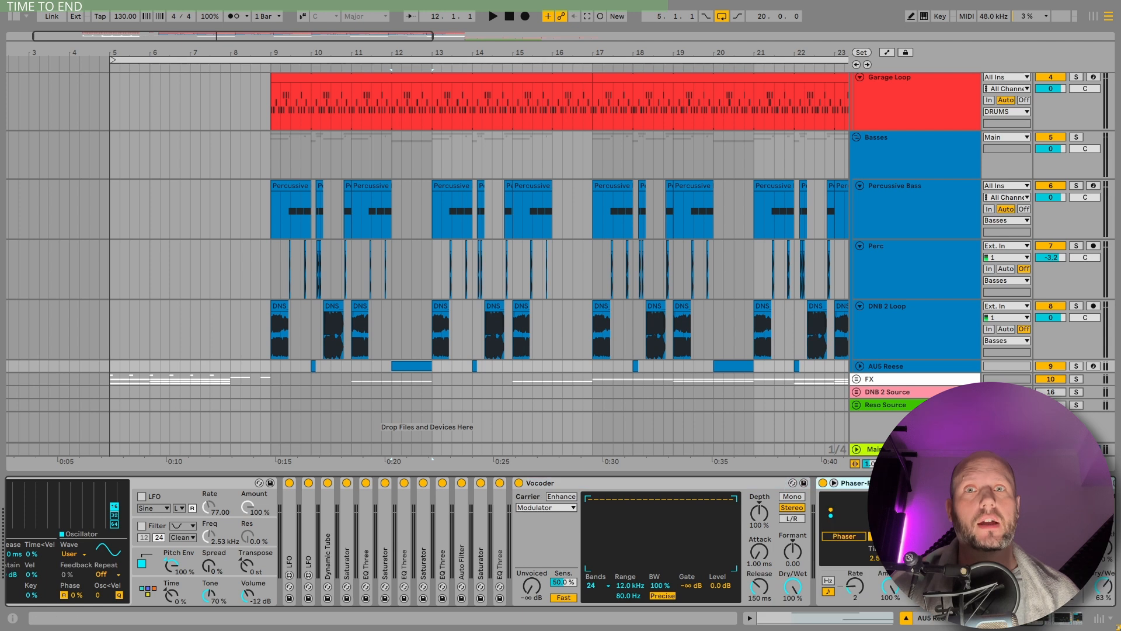
{"action": "left_click", "coordinate": [815, 486]}
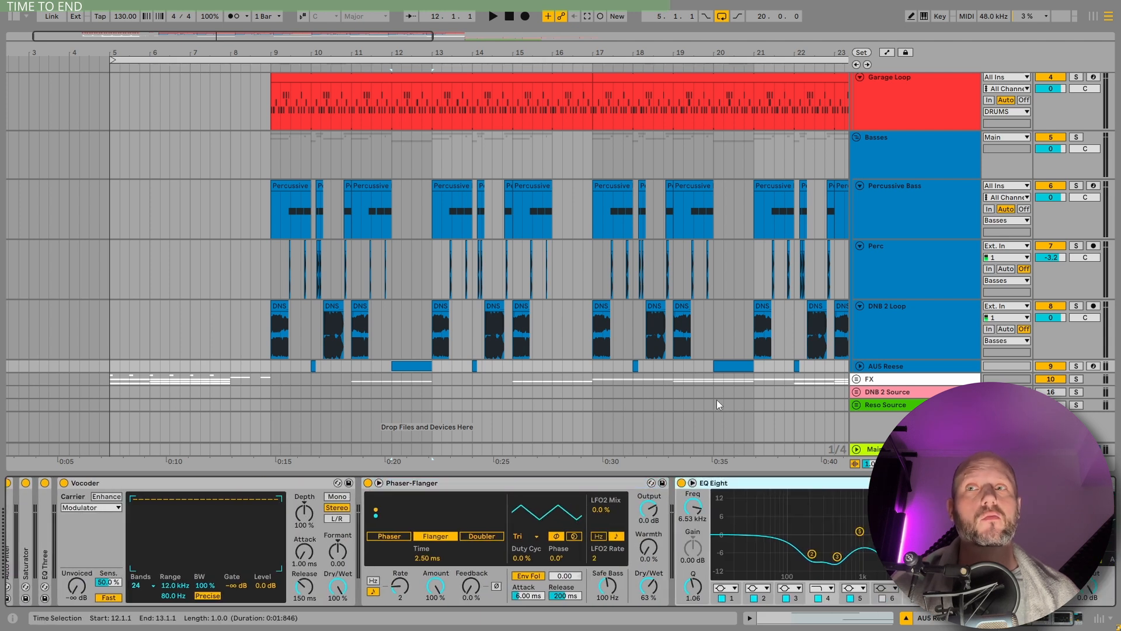
Solo the unfolded AUS Reese track and play its clip at bar 12 with the Vocoder, Phaser-Flanger and EQ Eight off.
{"action": "left_click", "coordinate": [860, 366]}
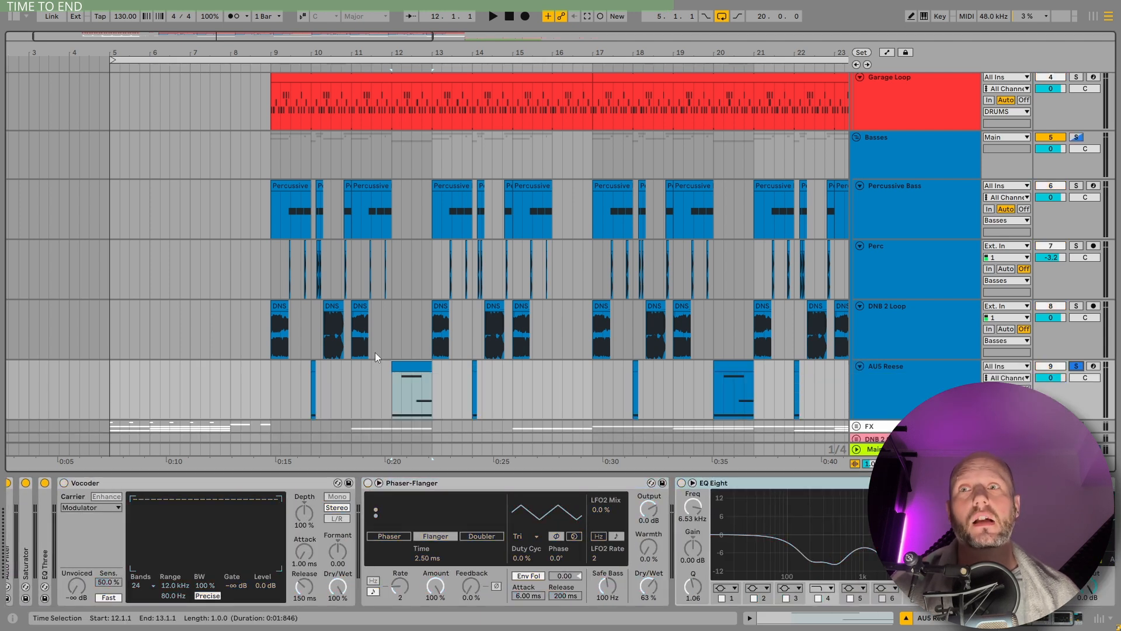
{"action": "left_click", "coordinate": [410, 366]}
{"action": "key", "text": "space"}
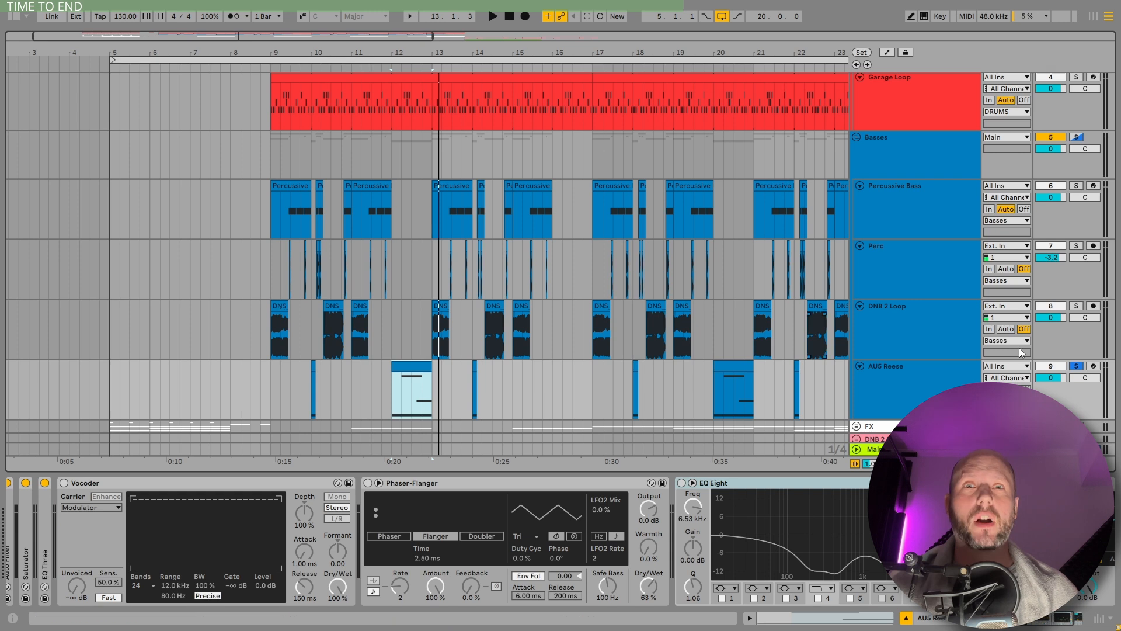
Solo DNB 2 Loop alongside AUS Reese and play its clips at 9.1.1, 10.2.2 and 11.1.1 for comparison.
{"action": "left_click", "coordinate": [1076, 307], "text": "ctrl"}
{"action": "left_click", "coordinate": [280, 306]}
{"action": "key", "text": "space"}
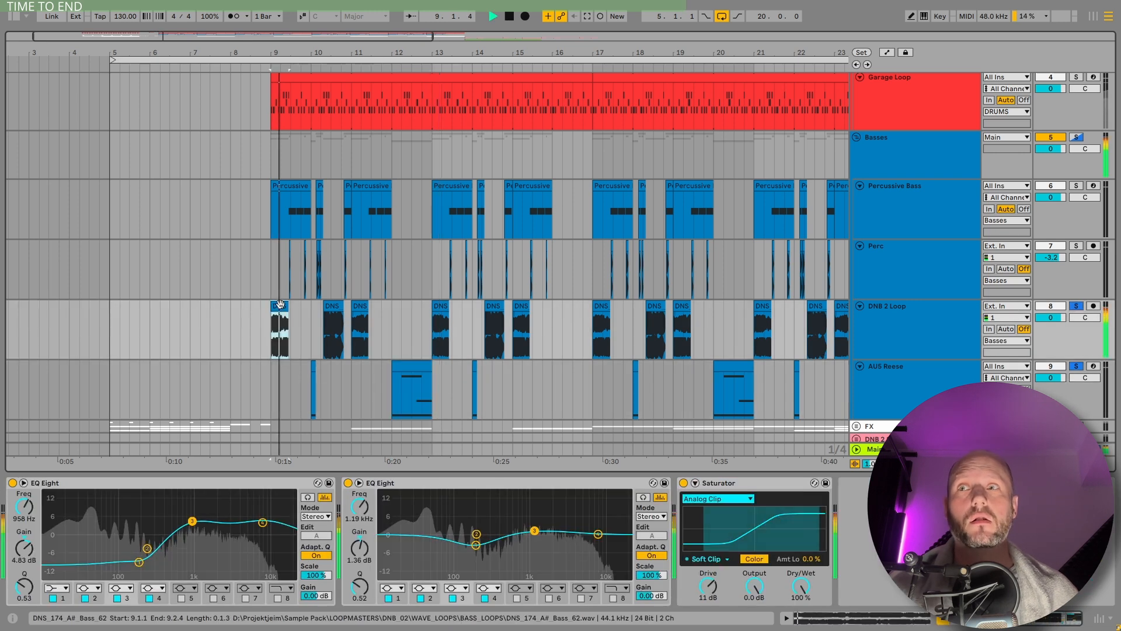
{"action": "left_click", "coordinate": [332, 305]}
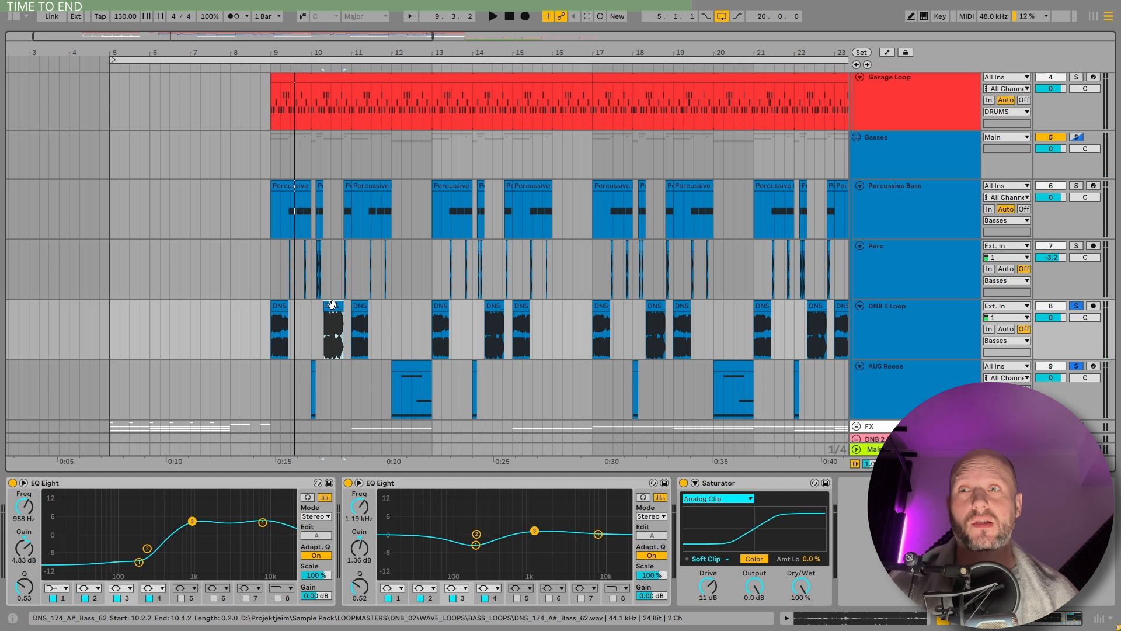
{"action": "key", "text": "space"}
{"action": "left_click", "coordinate": [355, 306]}
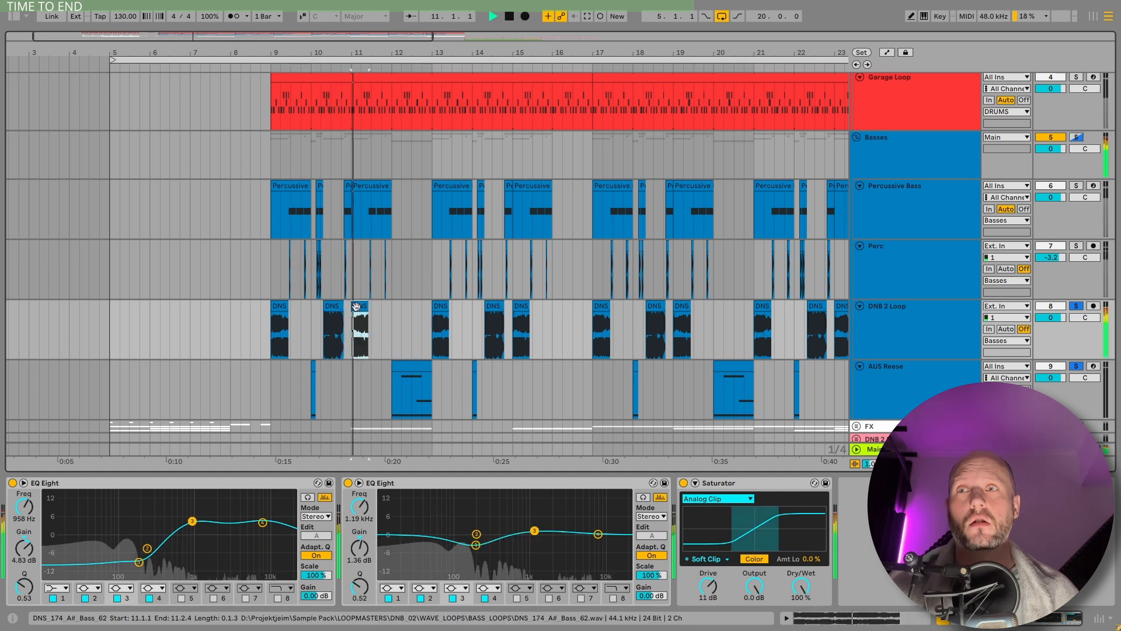
{"action": "key", "text": "space"}
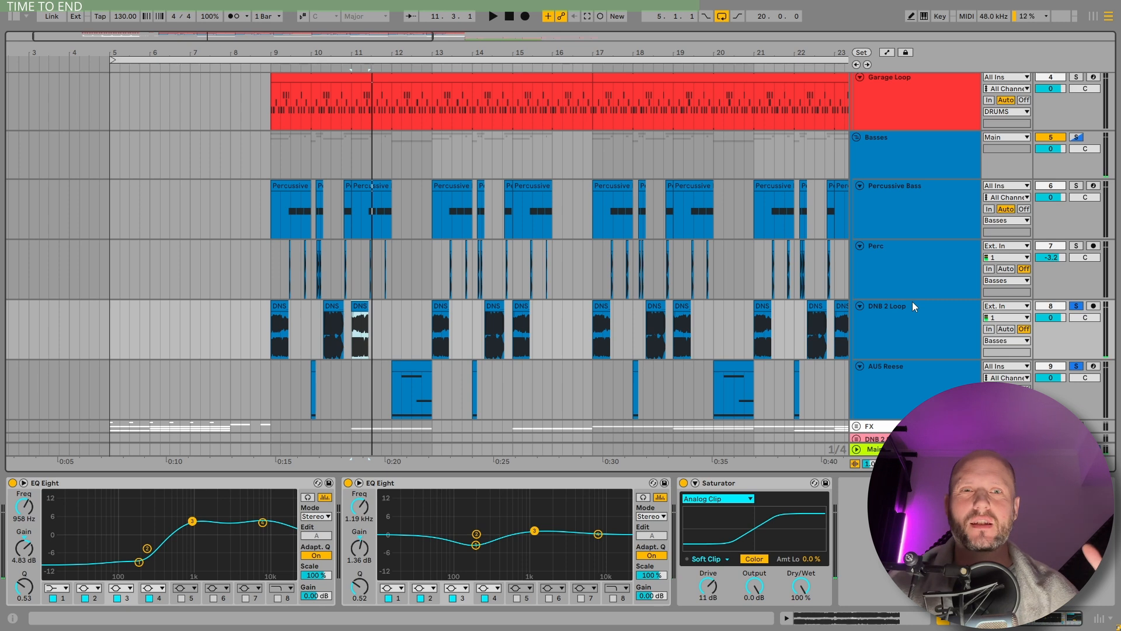
Turn on the Vocoder on the AUS Reese track and play its clip at bar 12.
{"action": "left_click", "coordinate": [931, 371]}
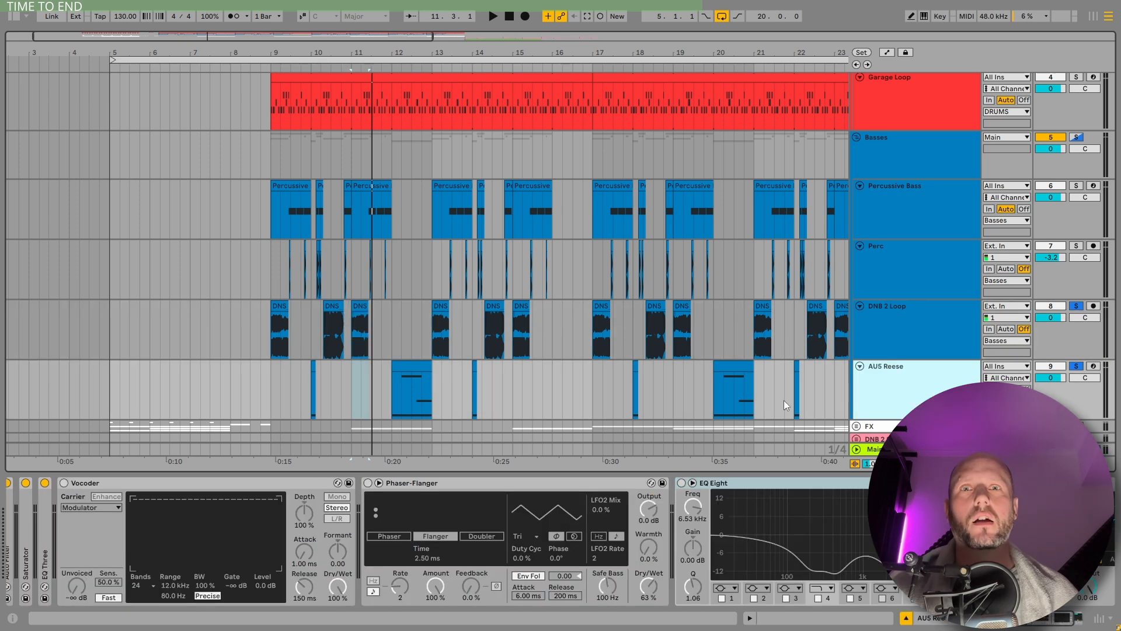
{"action": "left_click", "coordinate": [64, 484]}
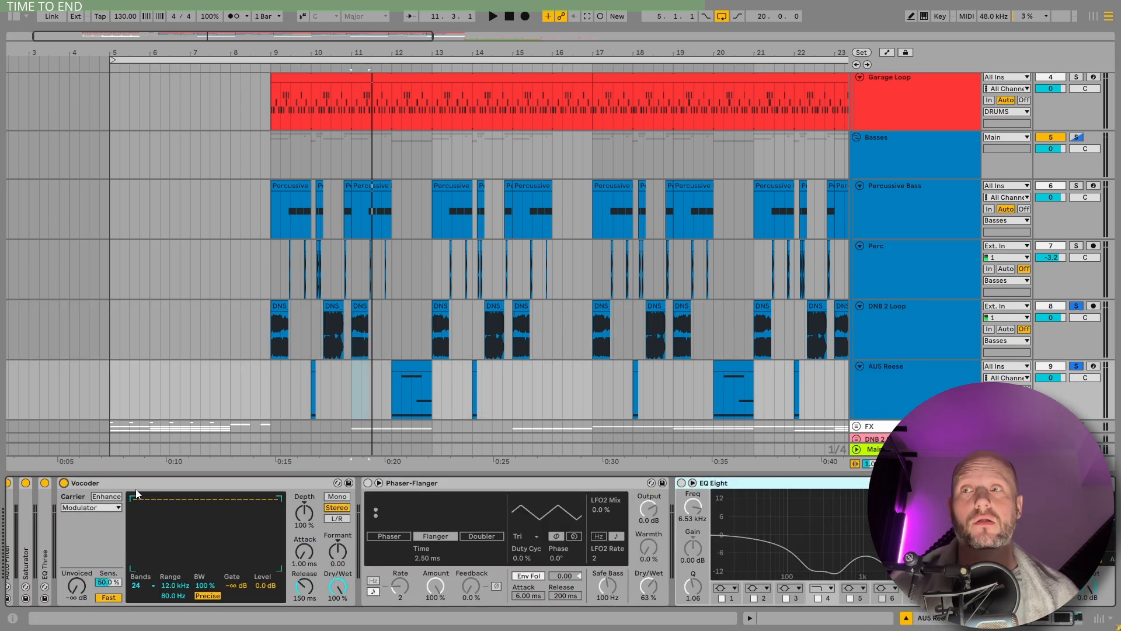
{"action": "left_click", "coordinate": [408, 365]}
{"action": "key", "text": "space"}
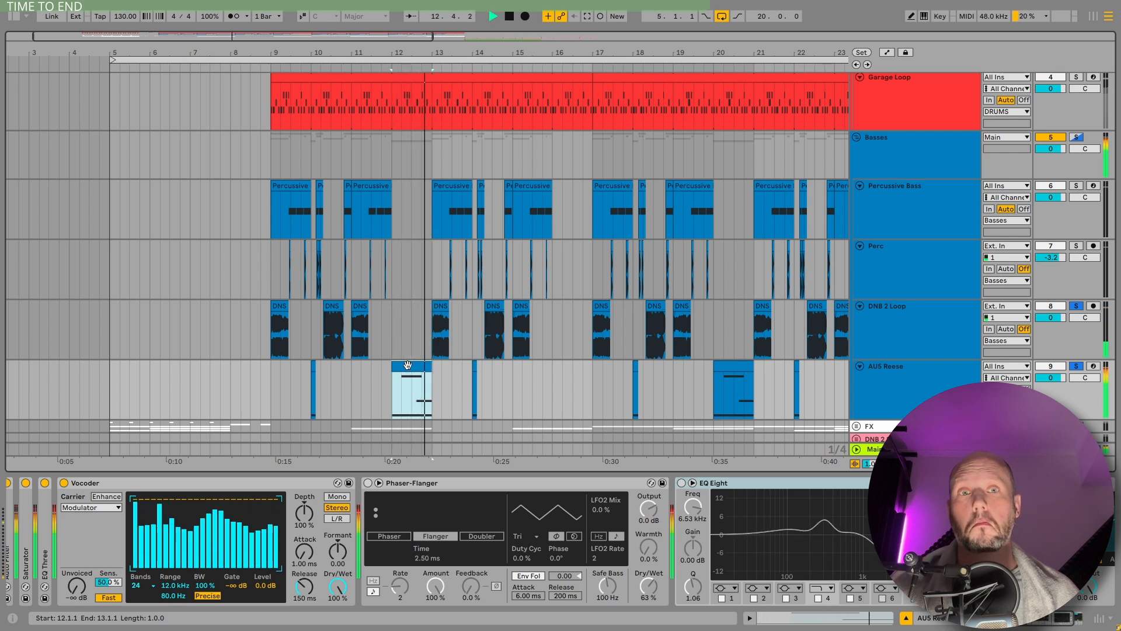
{"action": "key", "text": "space"}
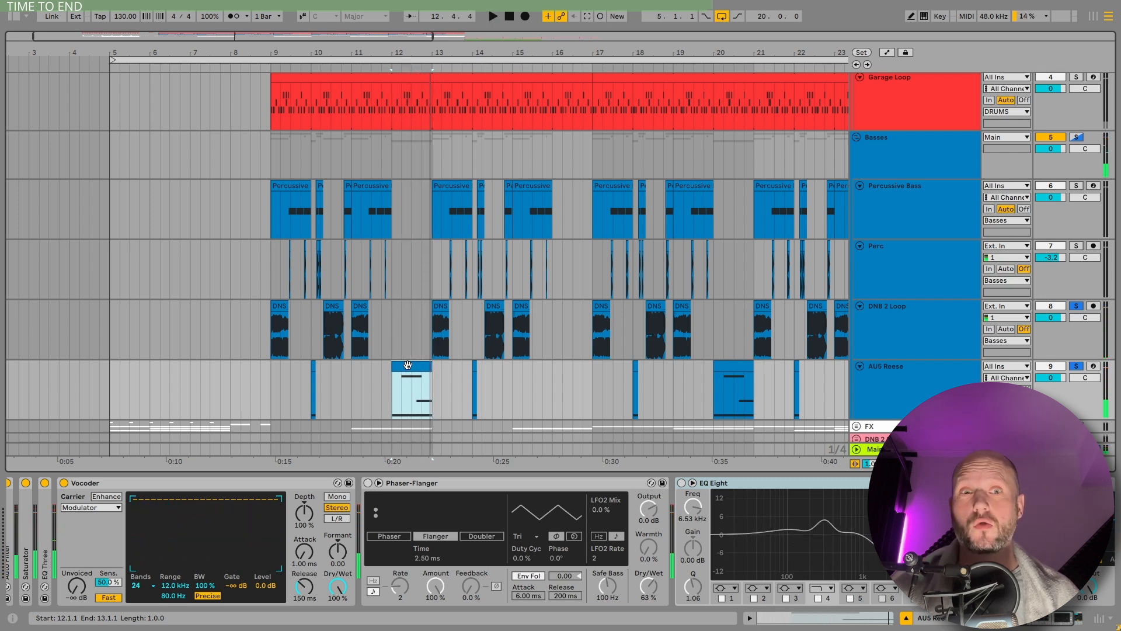
Turn on the Phaser-Flanger and EQ Eight on AUS Reese, playing the unsoloed mix from 9.1.1 in between.
{"action": "left_click", "coordinate": [368, 483]}
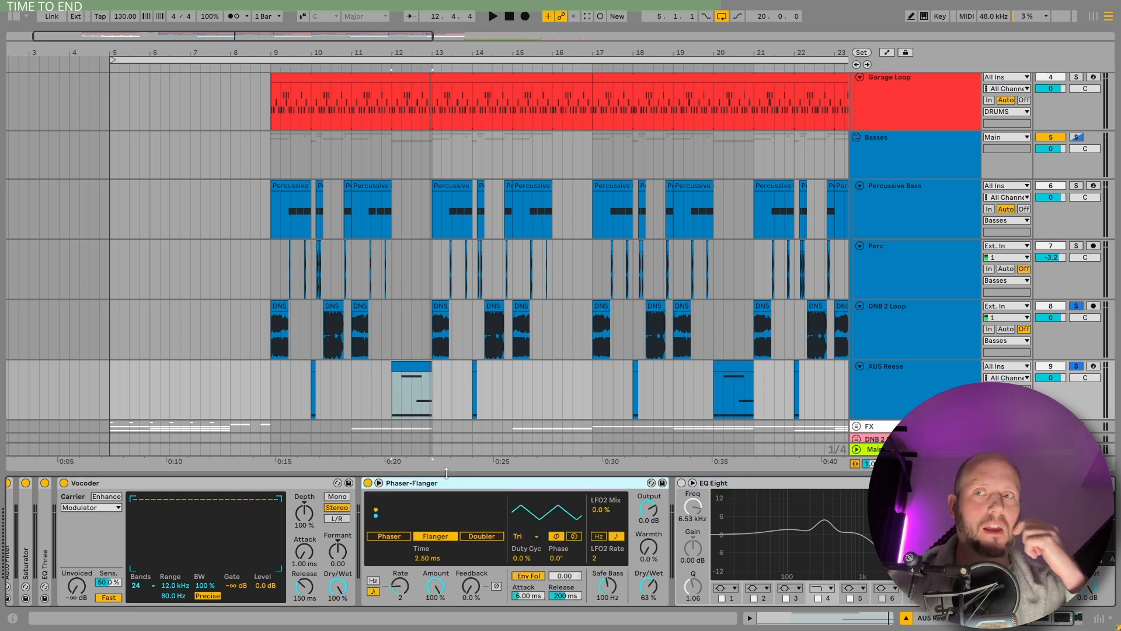
{"action": "key", "text": "space"}
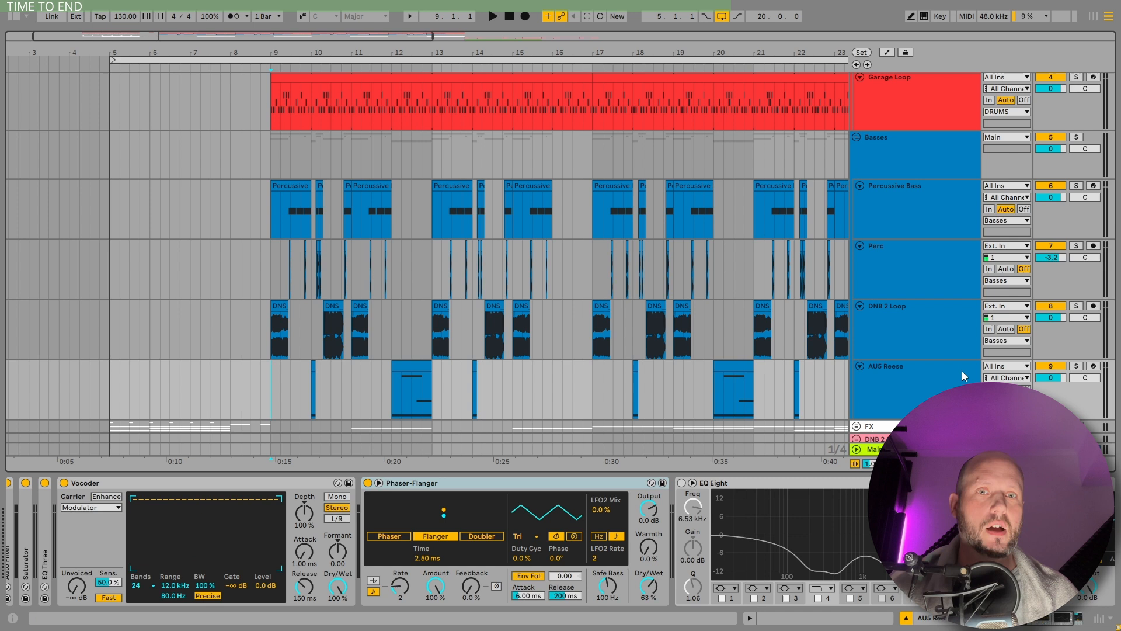
{"action": "key", "text": "space"}
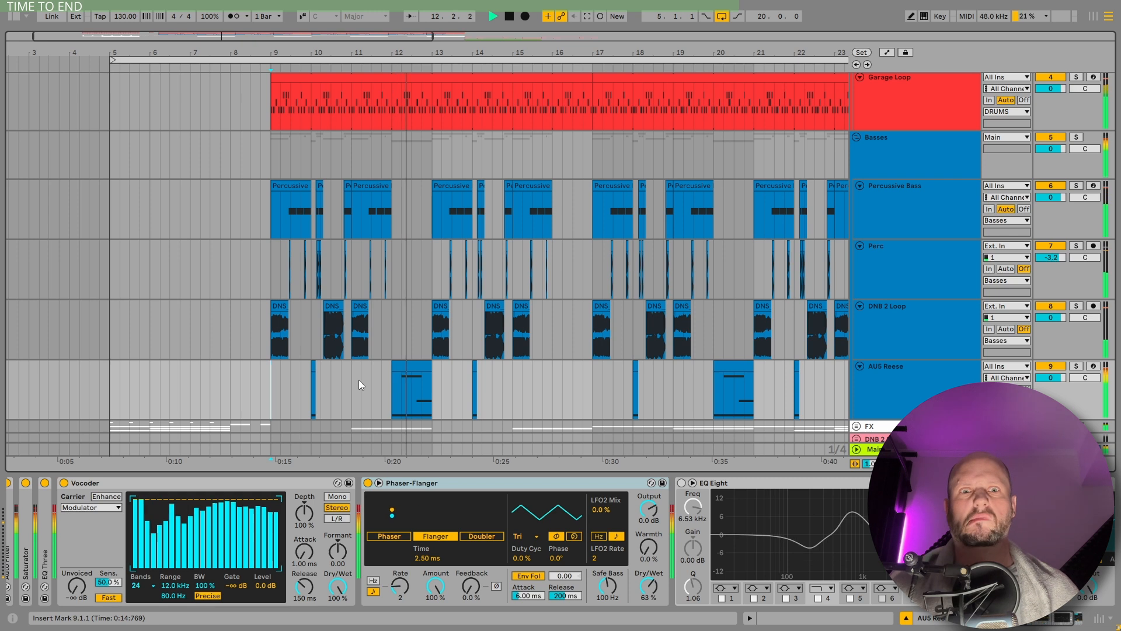
{"action": "key", "text": "space"}
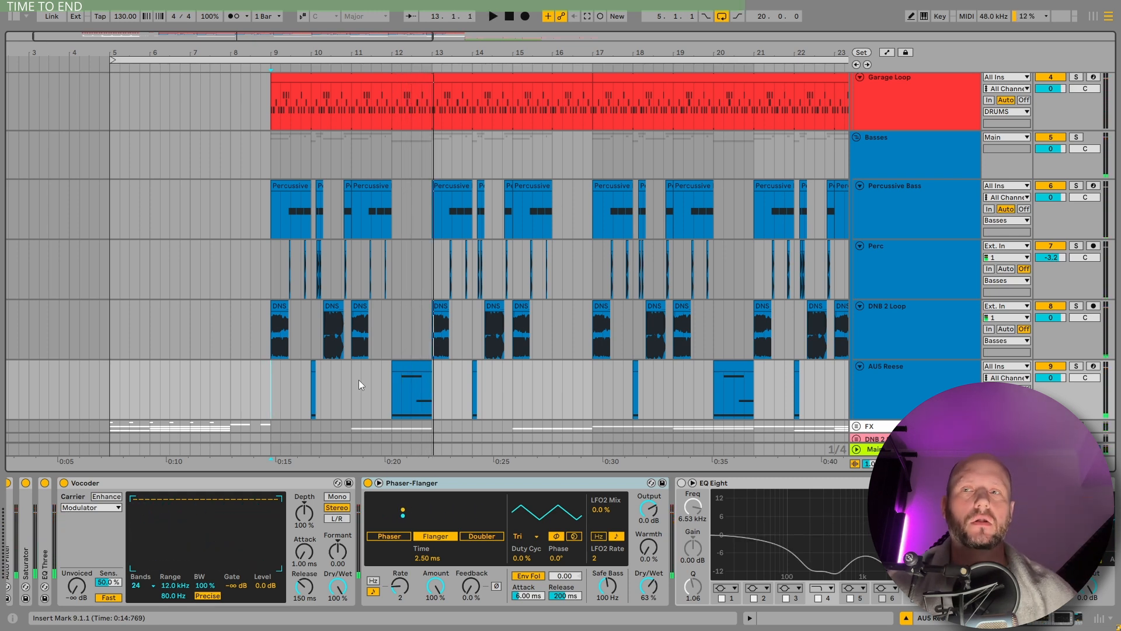
{"action": "left_click", "coordinate": [682, 482]}
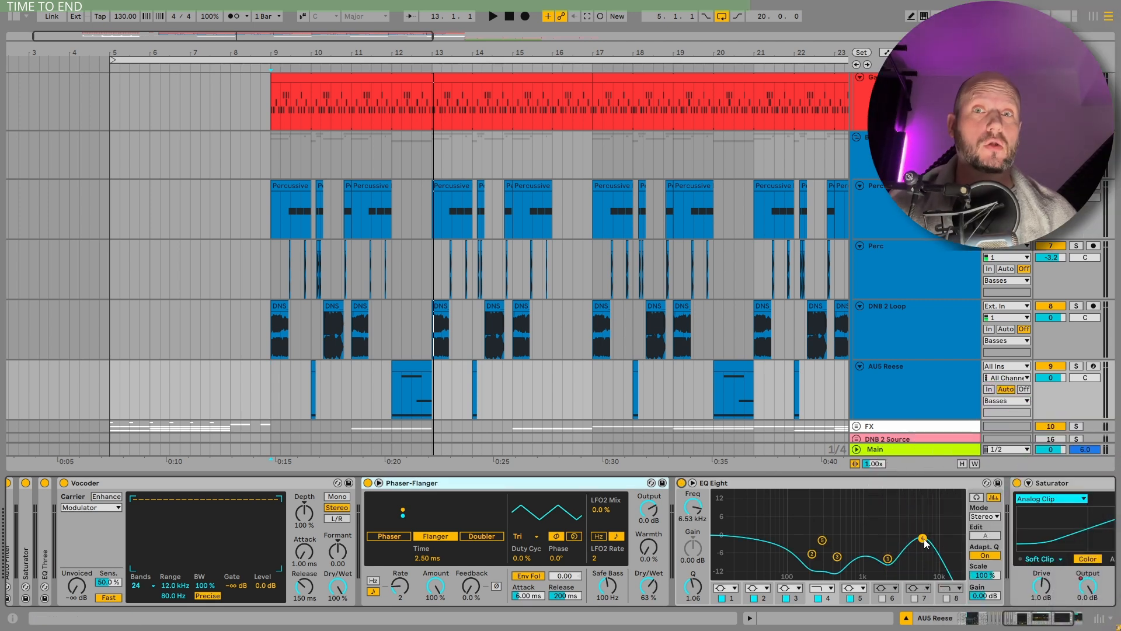
Show the EQ Eight band 5 gain automation on the AUS Reese track and play its clip from 12.1.1.
{"action": "left_click", "coordinate": [837, 557]}
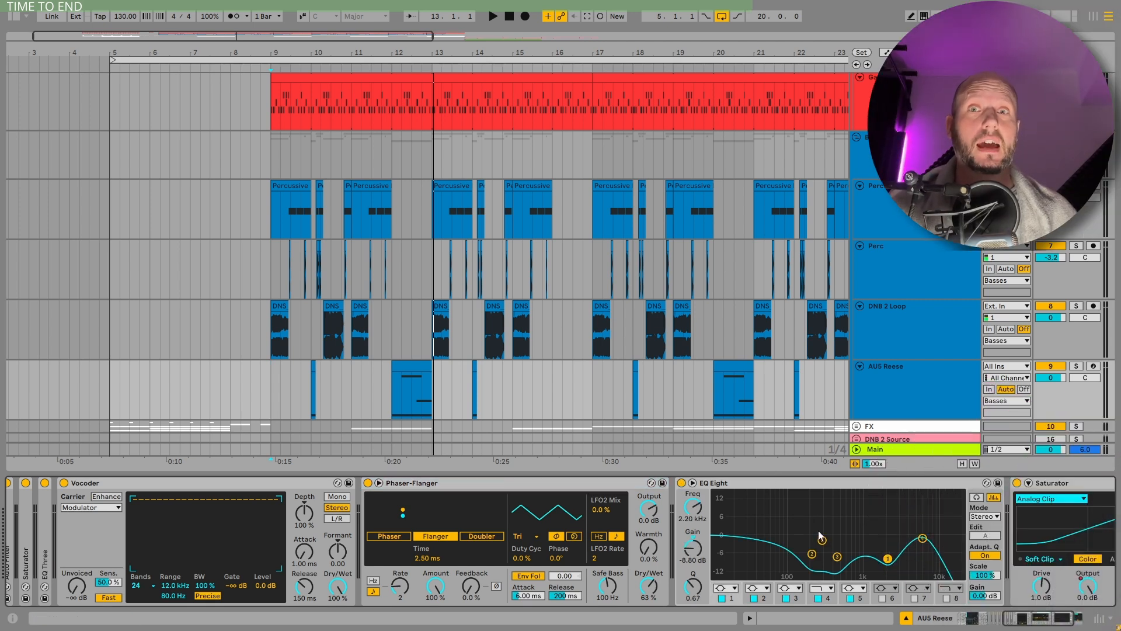
{"action": "key", "text": "a"}
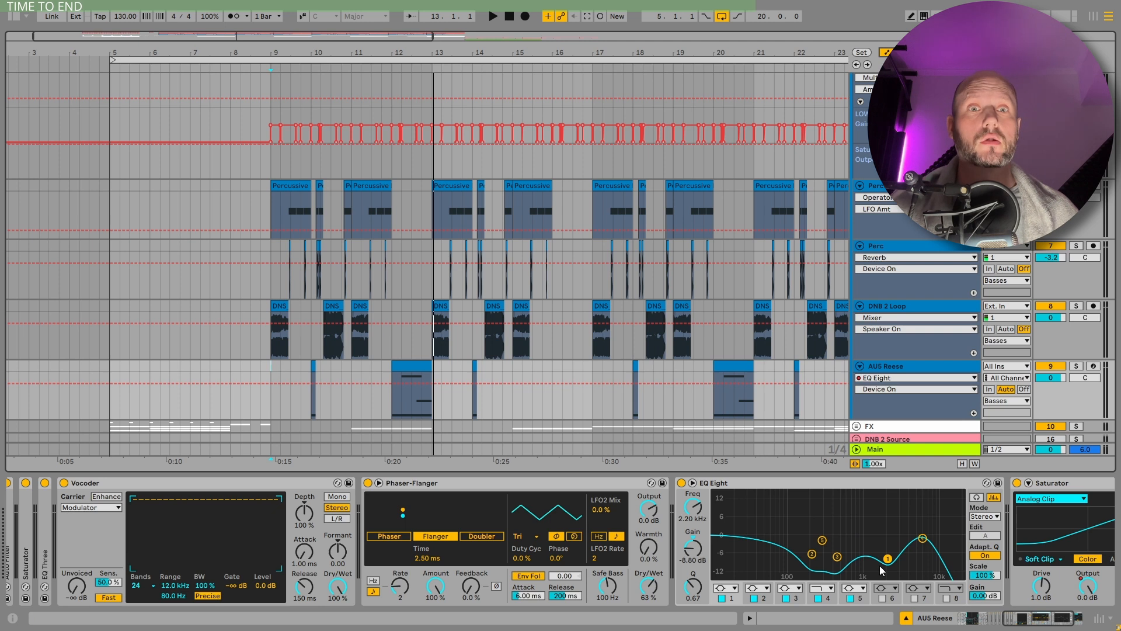
{"action": "scroll", "coordinate": [392, 387], "scroll_direction": "down", "scroll_amount": 1}
{"action": "left_click", "coordinate": [391, 388]}
{"action": "key", "text": "space"}
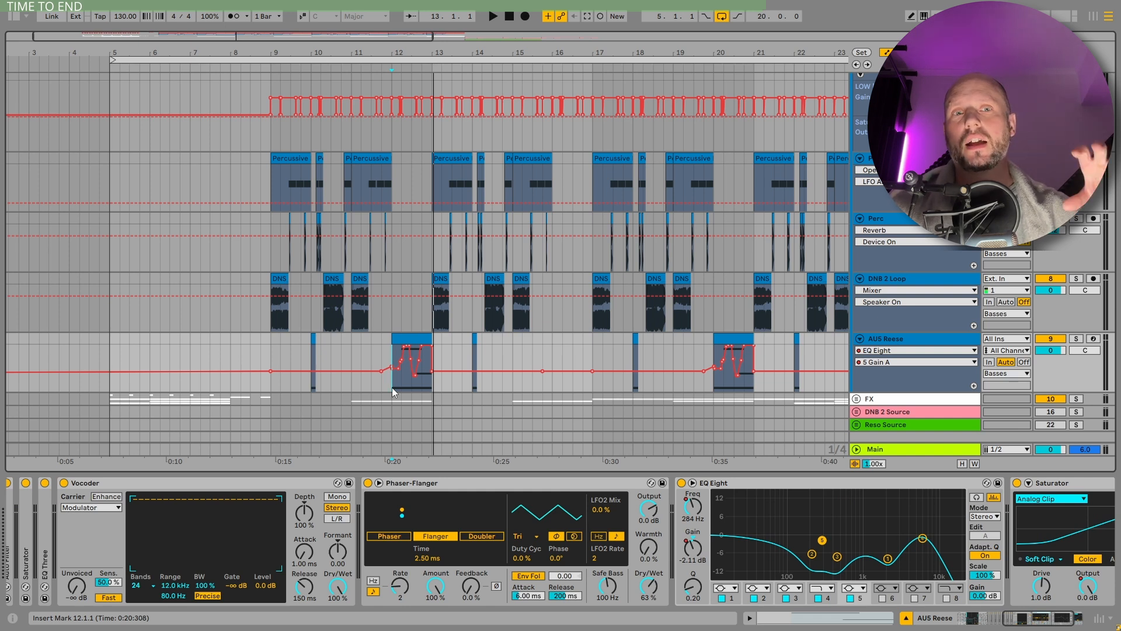
{"action": "key", "text": "space"}
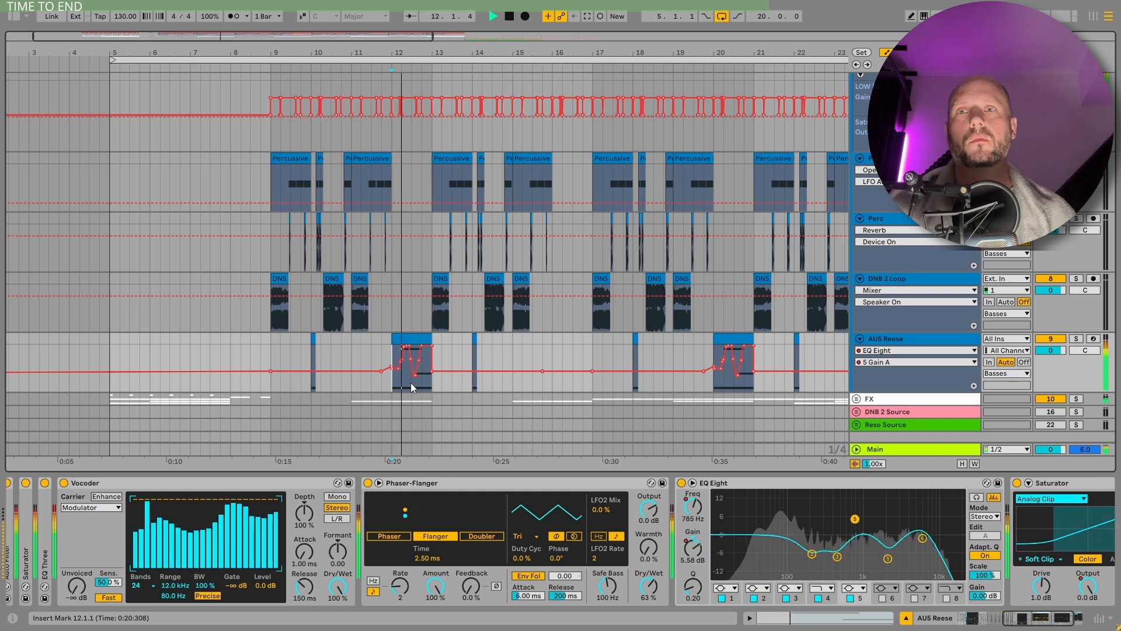
{"action": "scroll", "coordinate": [411, 383], "scroll_direction": "down", "scroll_amount": 1}
{"action": "key", "text": "space"}
Select the AUS Reese clip spanning 12.1.1 to 13.1.1.
{"action": "left_click", "coordinate": [887, 320]}
{"action": "key", "text": "w"}
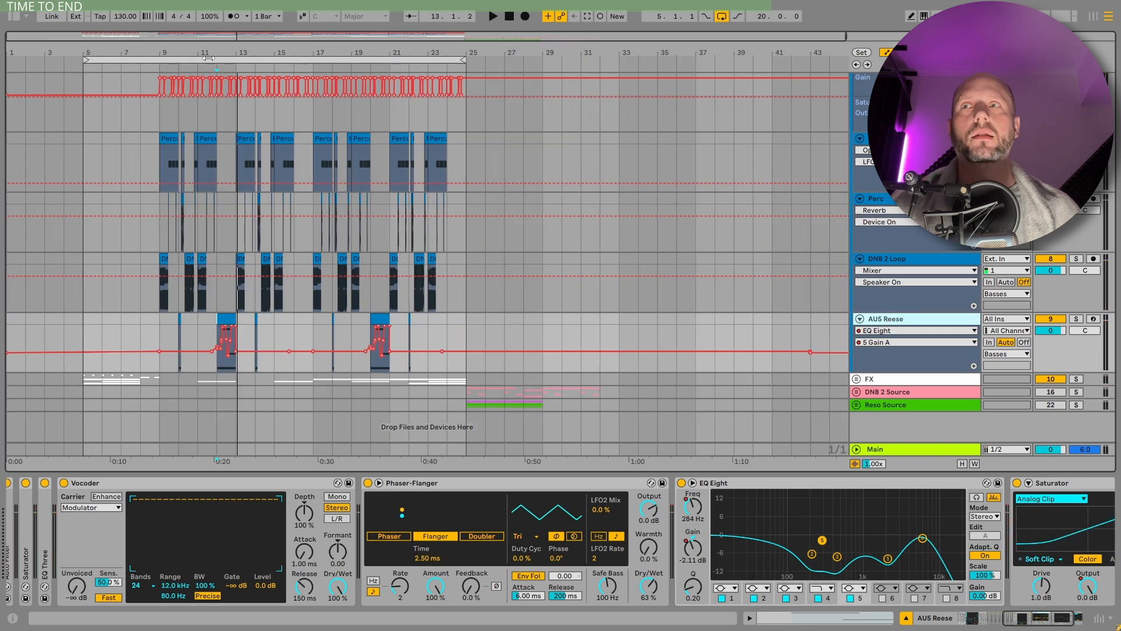
{"action": "left_click_drag", "start_coordinate": [205, 53], "coordinate": [206, 99]}
{"action": "mouse_move", "coordinate": [270, 317]}
{"action": "left_mouse_down"}
{"action": "mouse_move", "coordinate": [441, 323]}
{"action": "mouse_move", "coordinate": [258, 323]}
{"action": "left_mouse_up"}
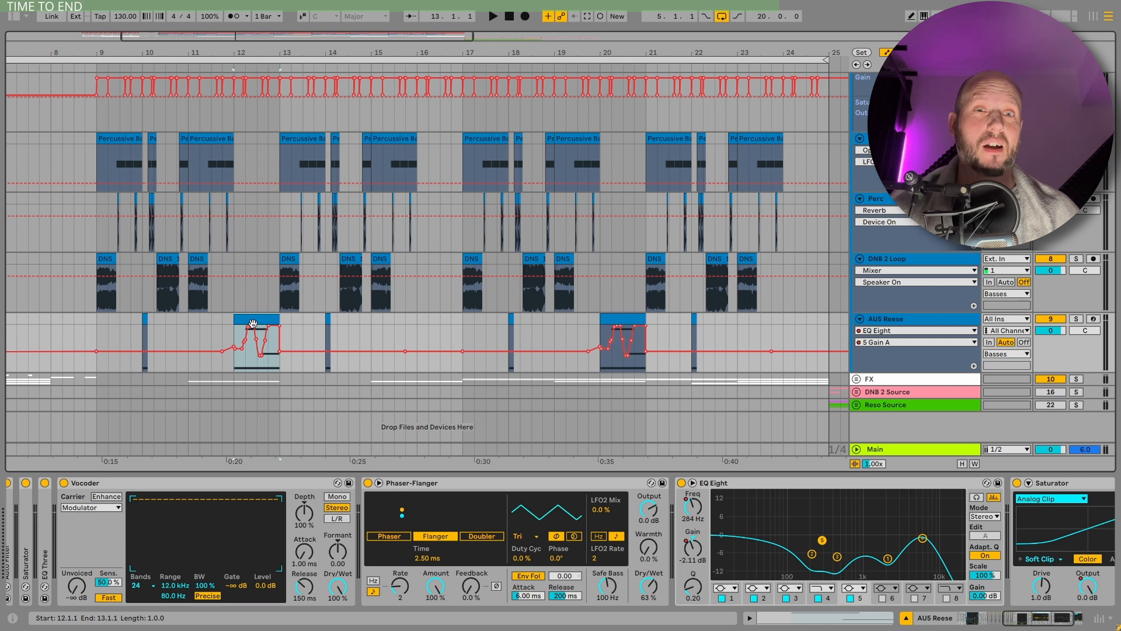
Solo the Reso Loop track and play its audio clip from 16.1.1 to 17.1.1.
{"action": "left_click", "coordinate": [910, 321]}
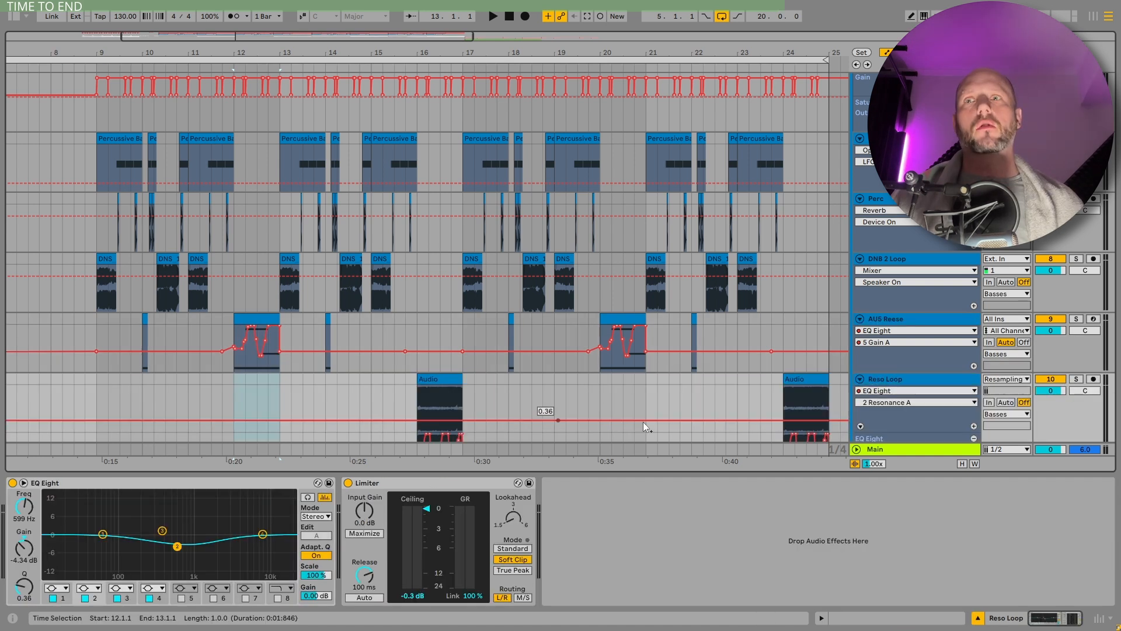
{"action": "left_click", "coordinate": [441, 387]}
{"action": "scroll", "coordinate": [435, 350], "scroll_direction": "down", "scroll_amount": 3}
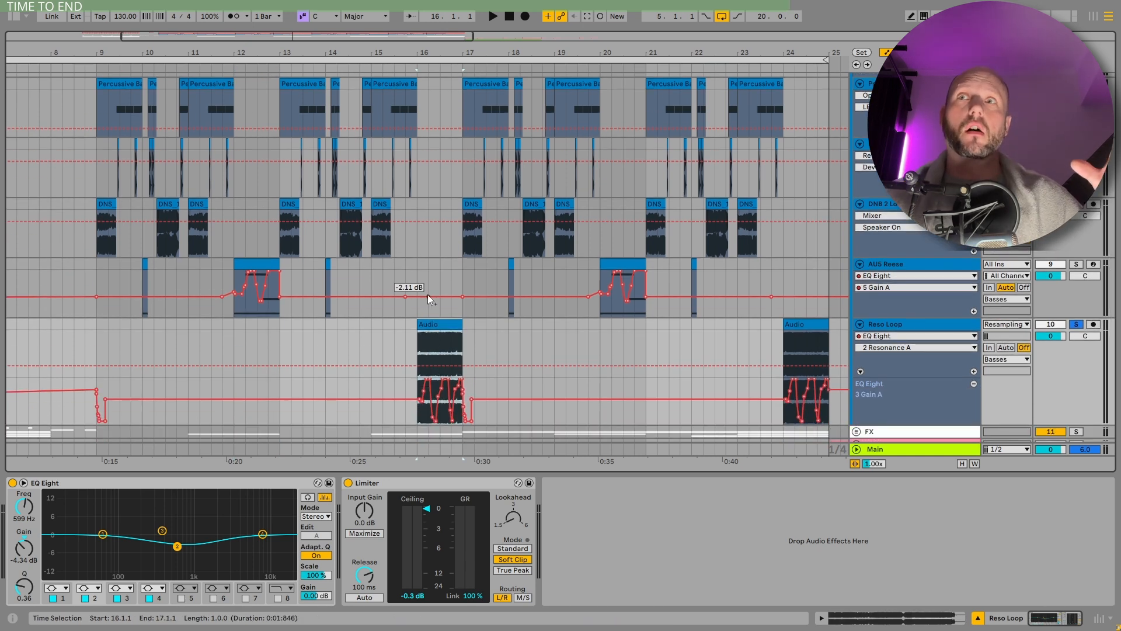
{"action": "key", "text": "space"}
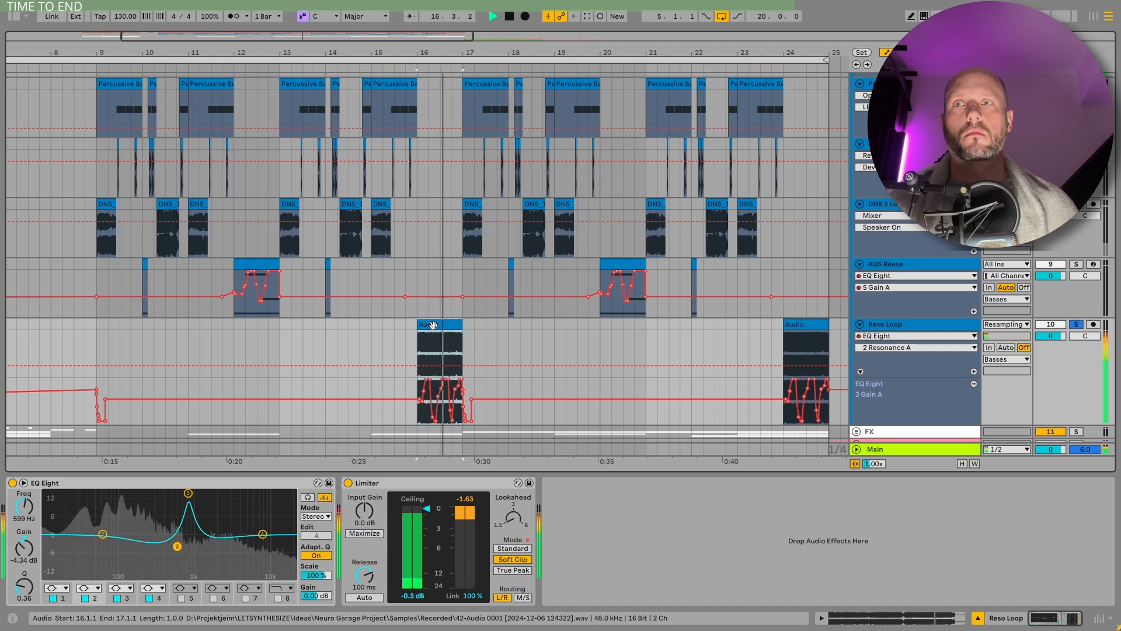
{"action": "key", "text": "space"}
Unfold the Reso Source group and solo its 24 Operator track.
{"action": "scroll", "coordinate": [787, 152], "scroll_direction": "down", "scroll_amount": 2}
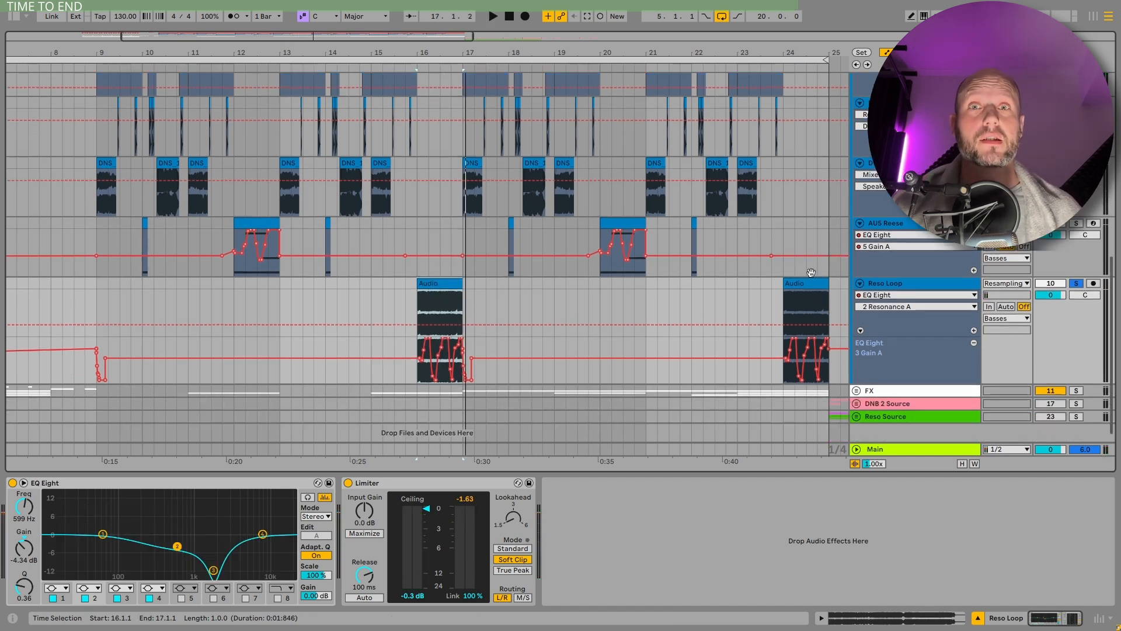
{"action": "scroll", "coordinate": [787, 53], "scroll_direction": "right", "scroll_amount": 6}
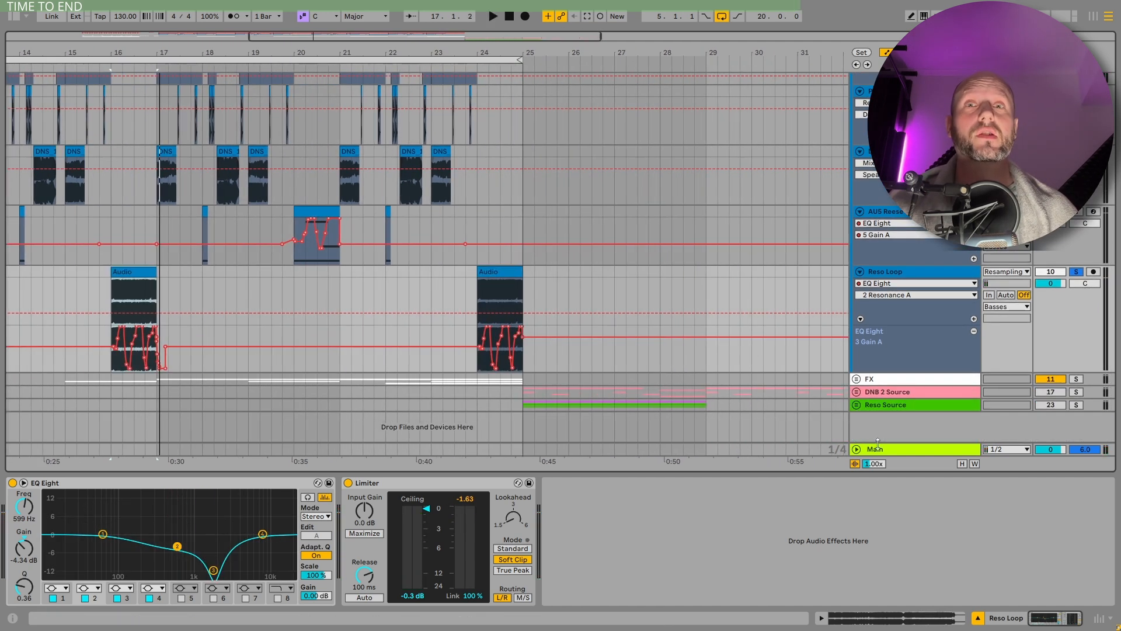
{"action": "left_click", "coordinate": [853, 404]}
{"action": "scroll", "coordinate": [914, 271], "scroll_direction": "down", "scroll_amount": 5}
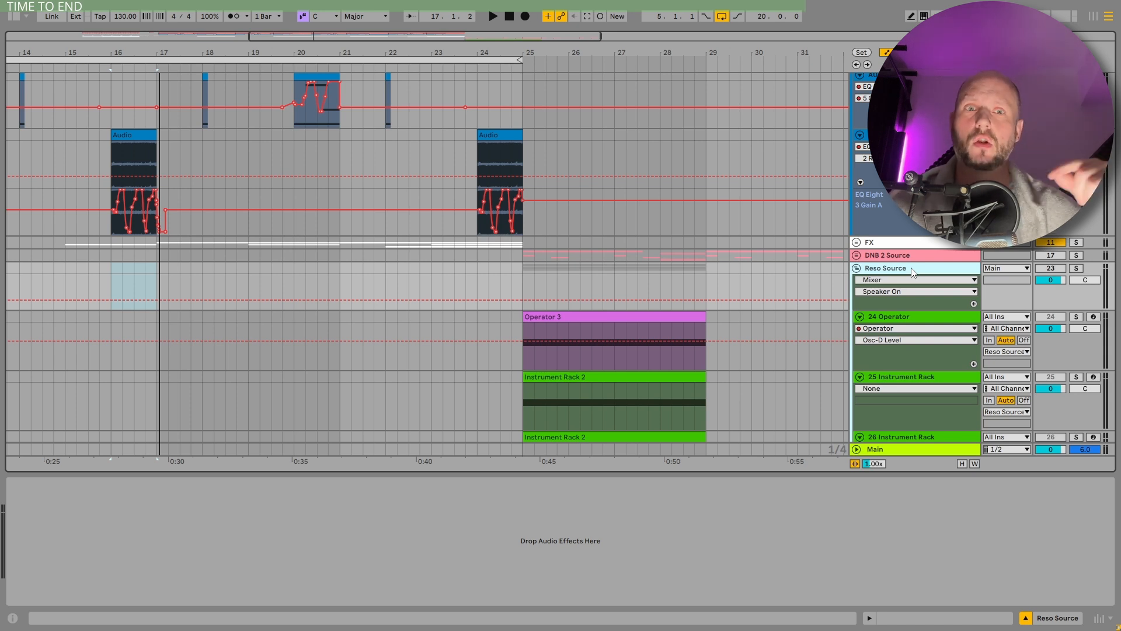
{"action": "scroll", "coordinate": [917, 269], "scroll_direction": "down", "scroll_amount": 3}
{"action": "left_click", "coordinate": [925, 236]}
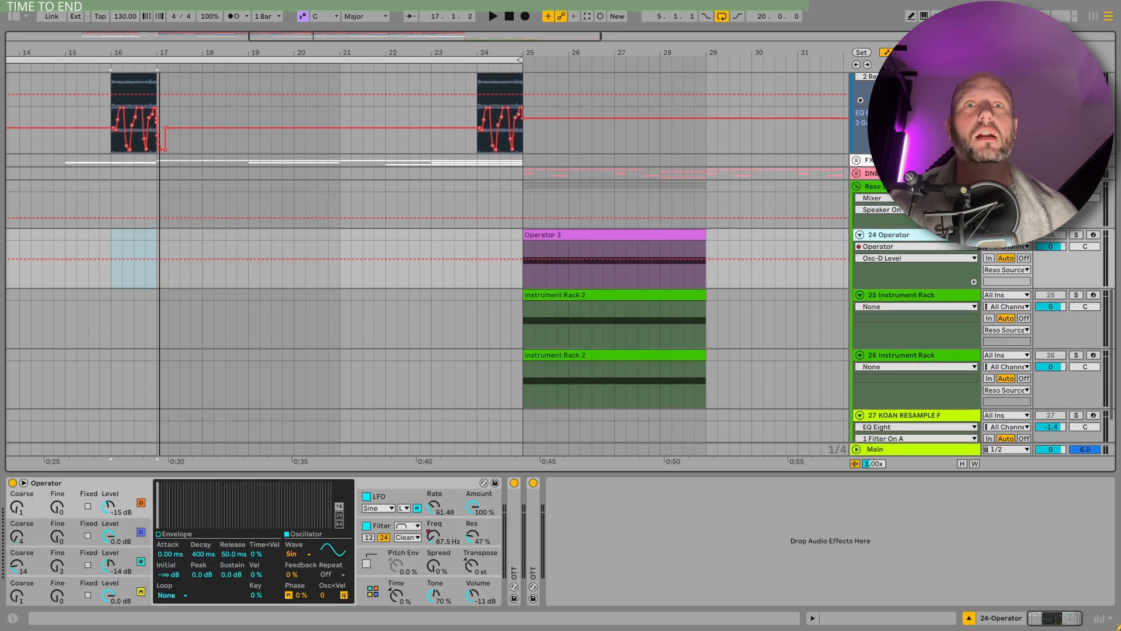
{"action": "left_click", "coordinate": [1051, 186]}
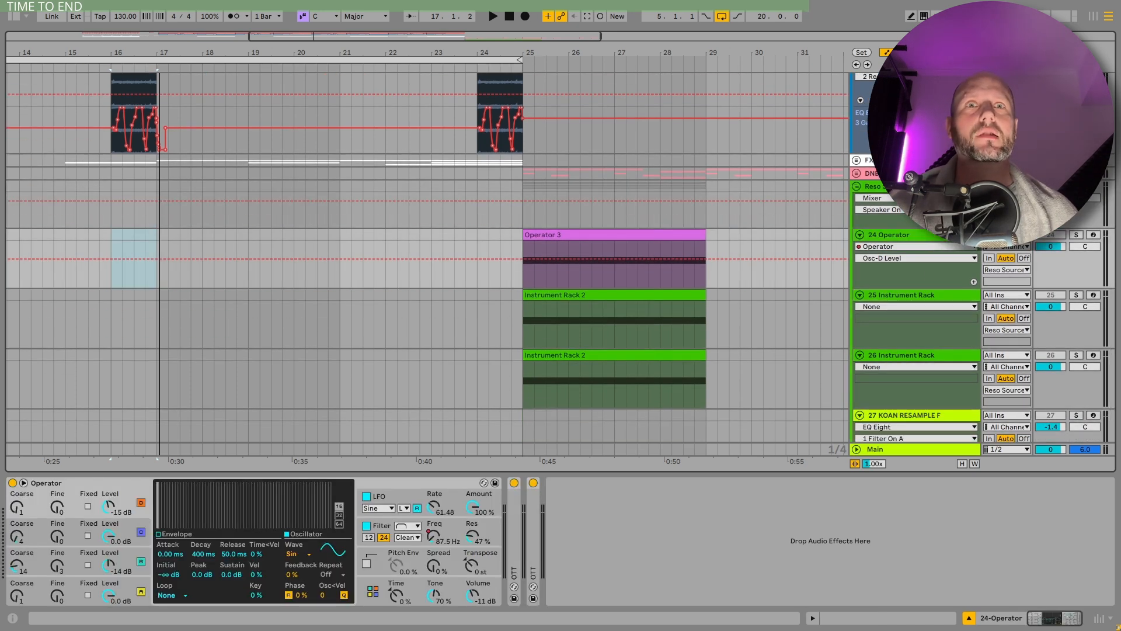
Select the Operator 3 clip on the 24 Operator track and play it from 25.1.1.
{"action": "left_click", "coordinate": [666, 236]}
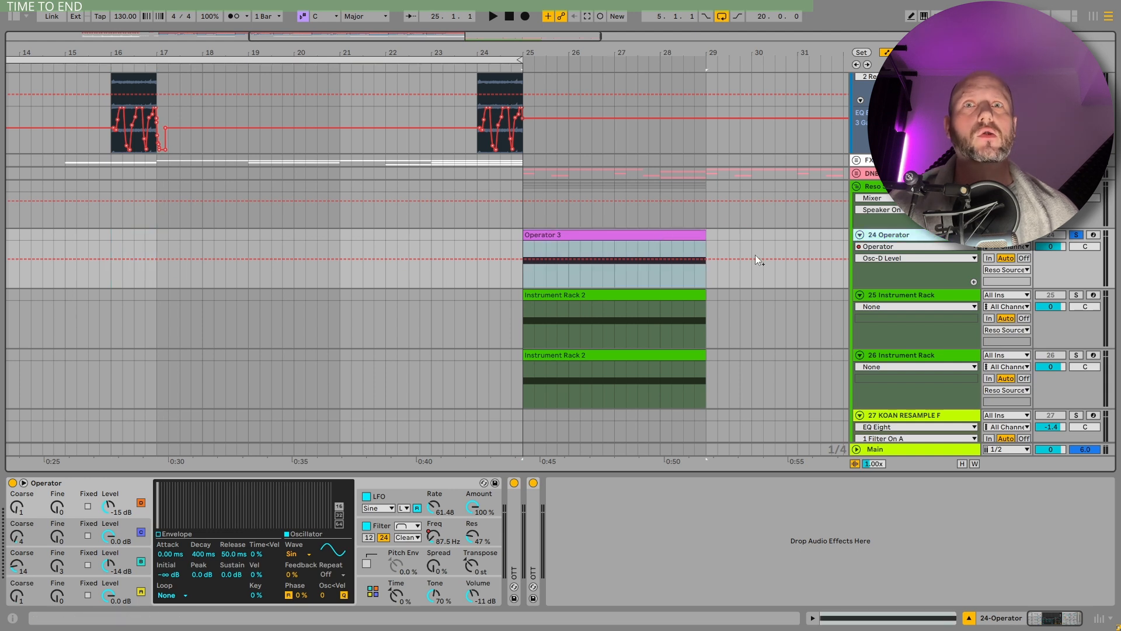
{"action": "left_click", "coordinate": [646, 234]}
{"action": "key", "text": "space"}
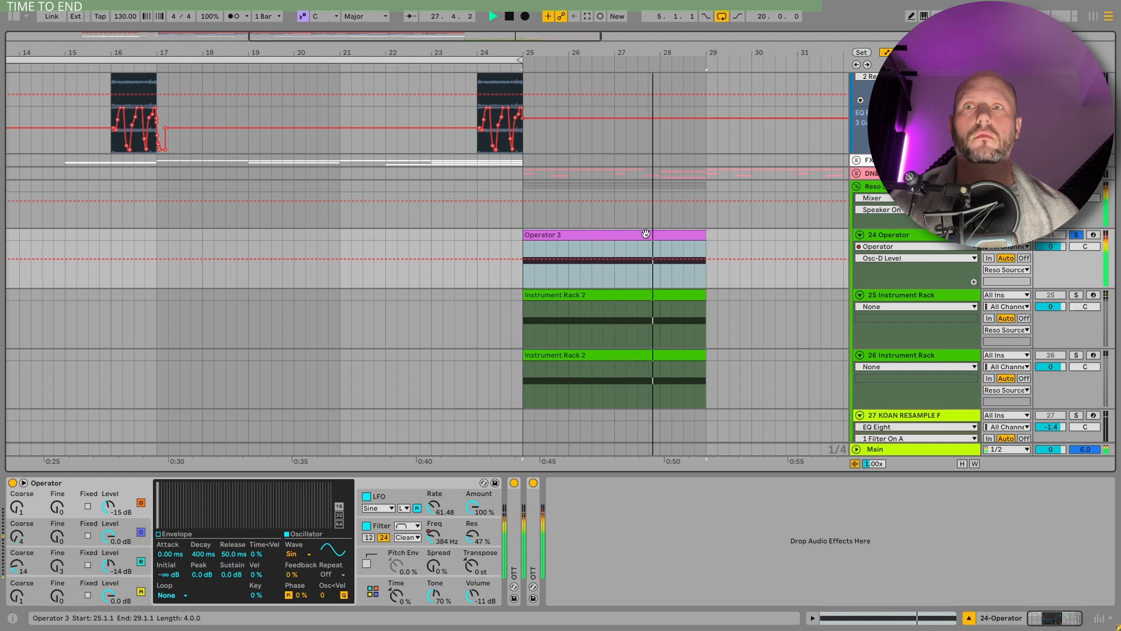
{"action": "key", "text": "space"}
Open the Operator 3 clip's envelopes and display its MIDI Ctrl Pitch Bend envelope.
{"action": "double_click", "coordinate": [628, 268]}
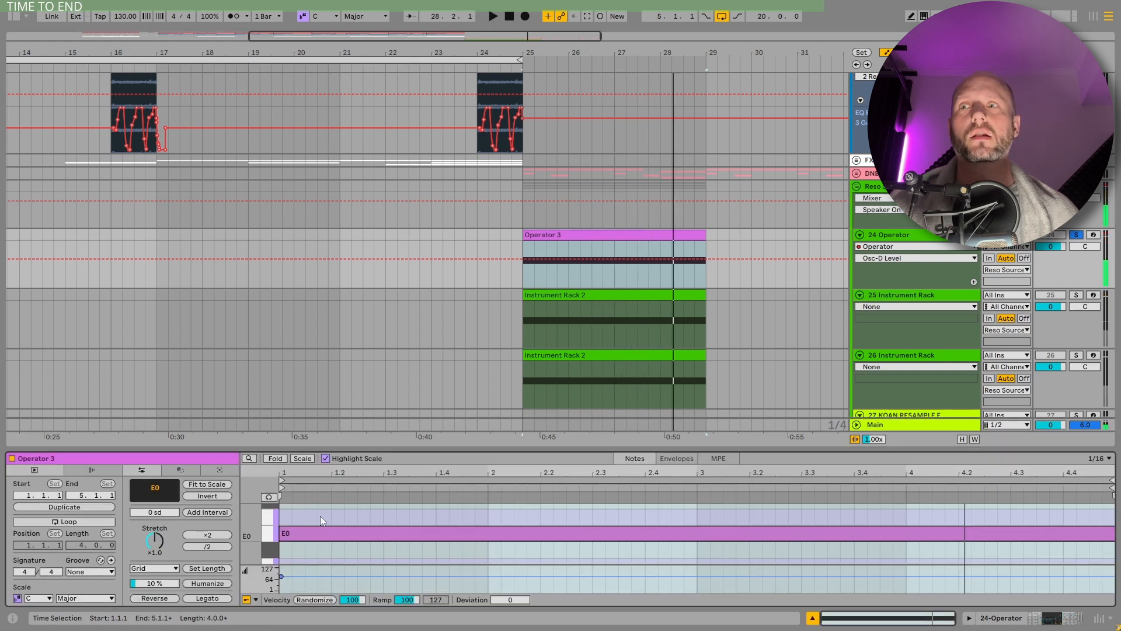
{"action": "left_click", "coordinate": [673, 458]}
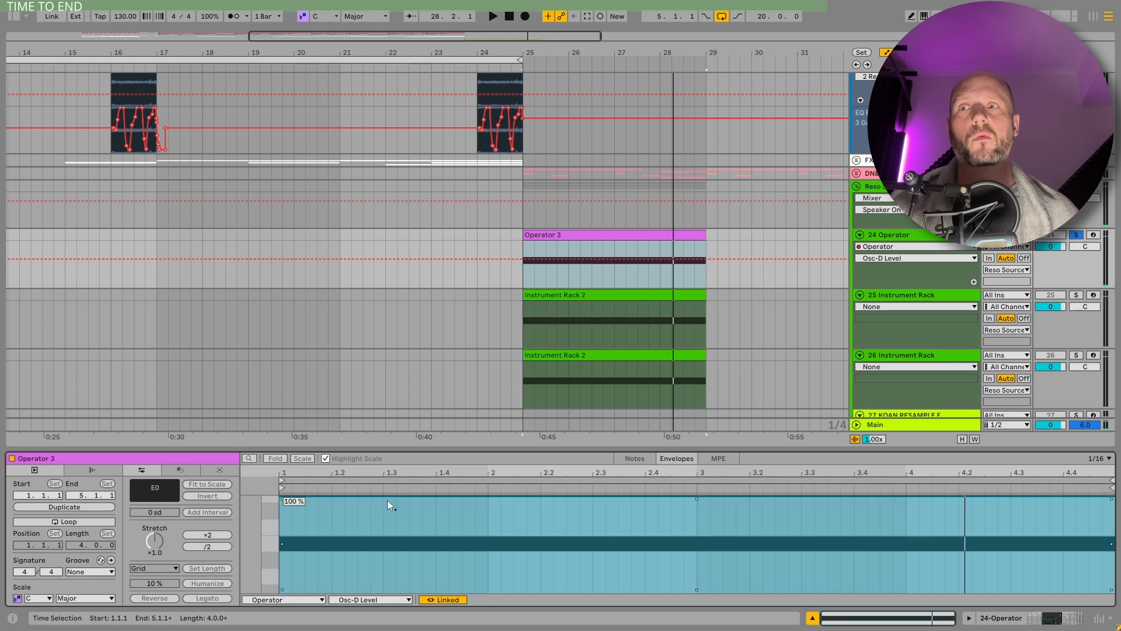
{"action": "left_click", "coordinate": [304, 601]}
{"action": "left_click", "coordinate": [267, 536]}
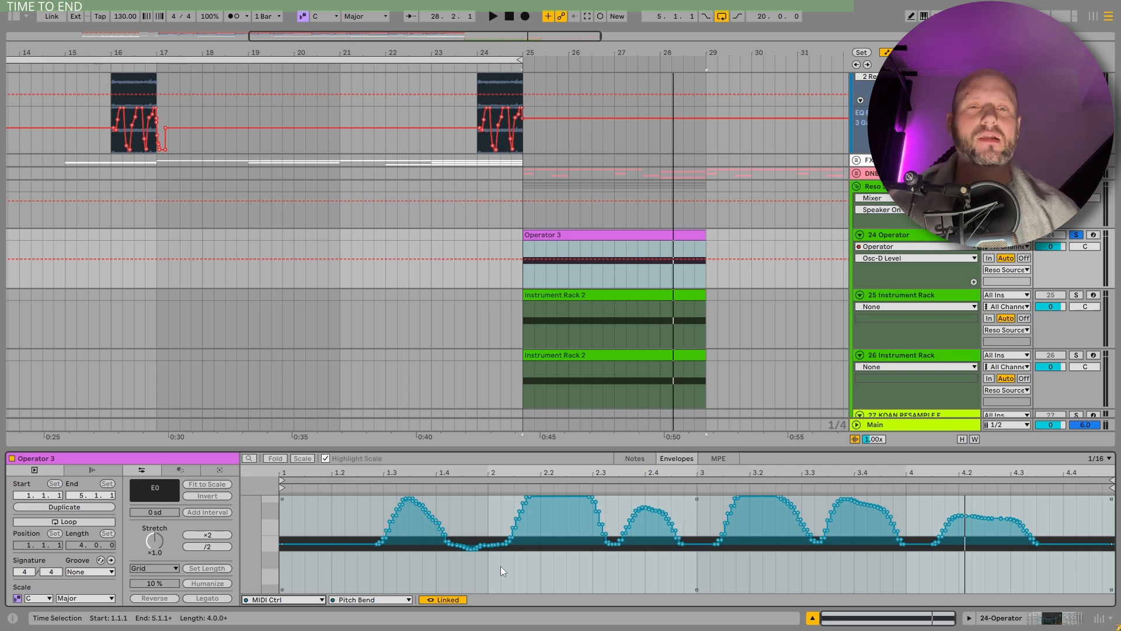
Return to the Operator device, display its Filter Freq automation and unfold both OTT devices.
{"action": "key", "text": "shift+Tab"}
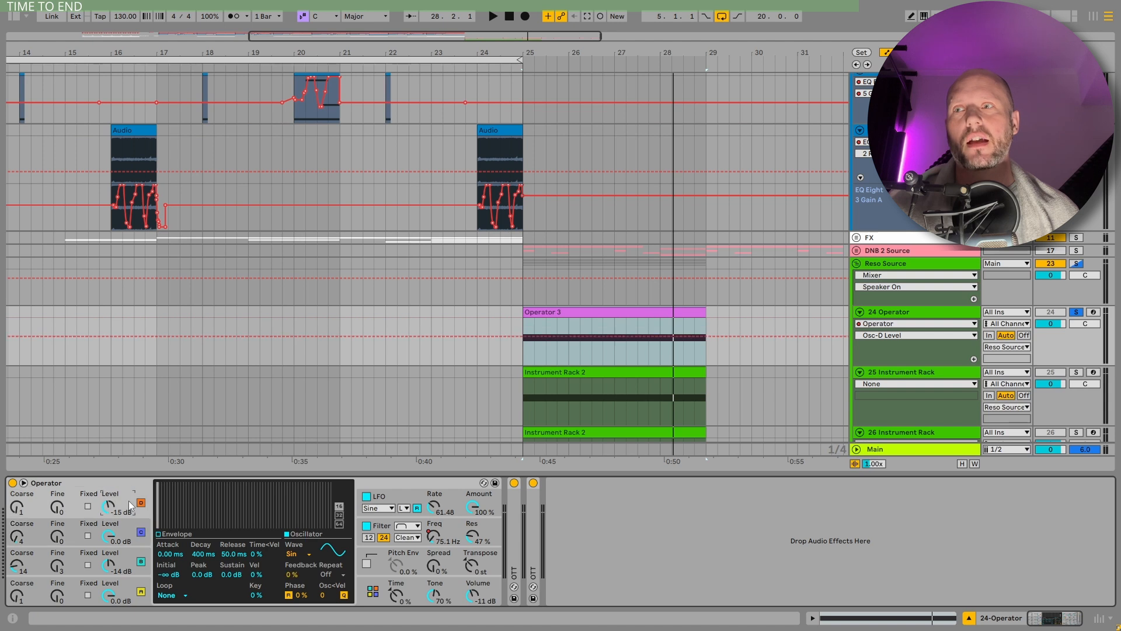
{"action": "left_click", "coordinate": [460, 527]}
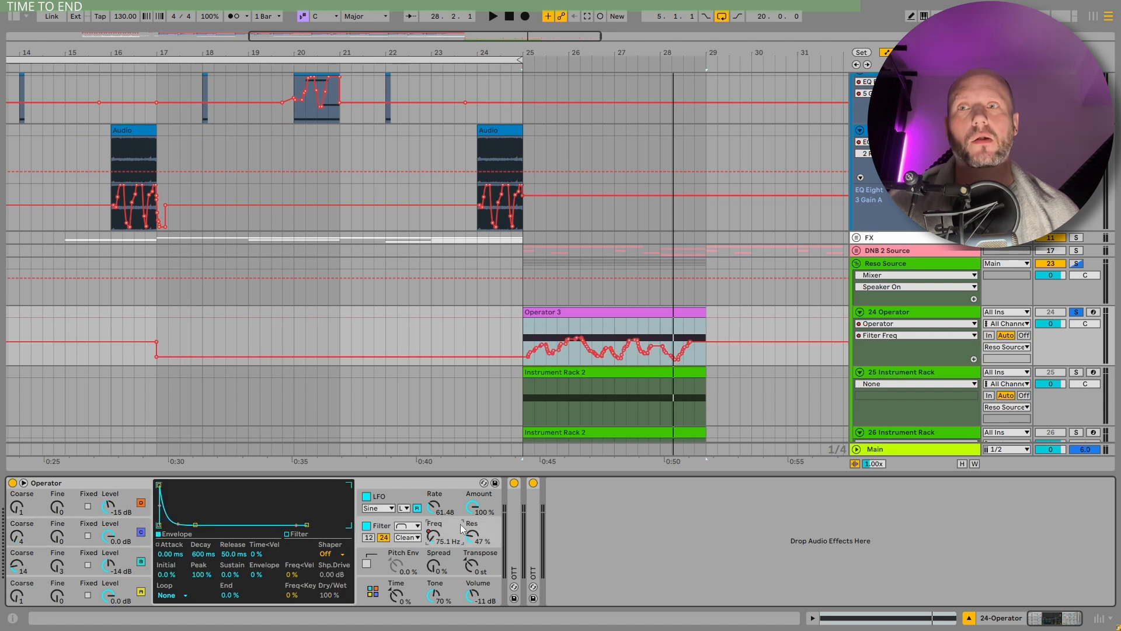
{"action": "double_click", "coordinate": [510, 514]}
{"action": "double_click", "coordinate": [915, 510]}
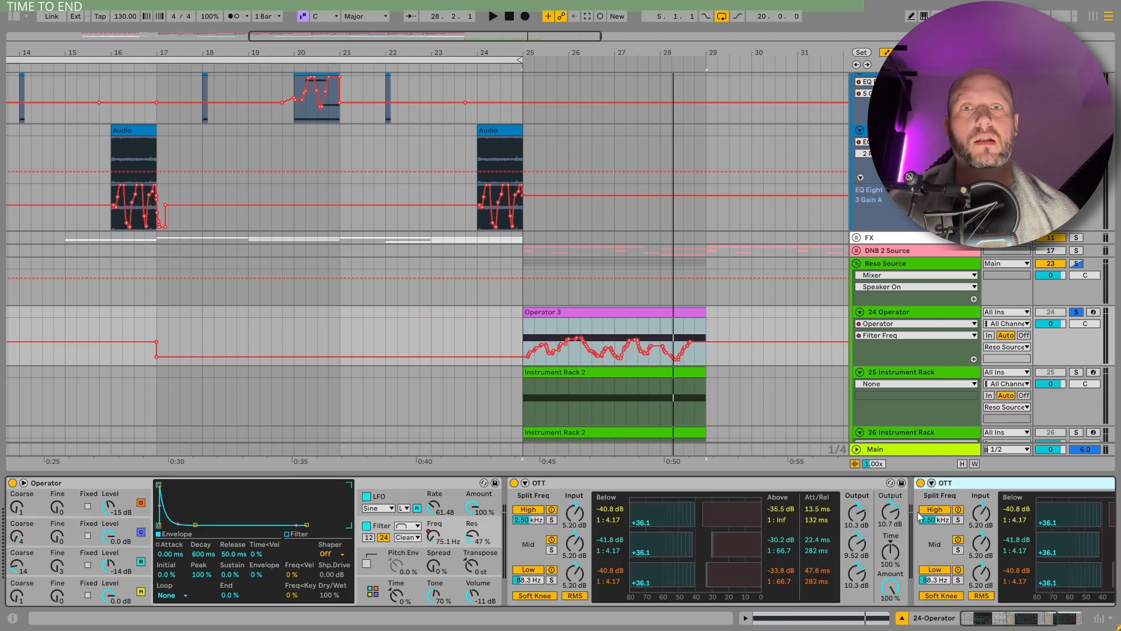
Play the soloed 24 Operator track from 25.1.1 with its filter automation and both OTT devices in view.
{"action": "key", "text": "space"}
{"action": "scroll", "coordinate": [753, 290], "scroll_direction": "down", "scroll_amount": 3}
{"action": "scroll", "coordinate": [754, 290], "scroll_direction": "down", "scroll_amount": 1}
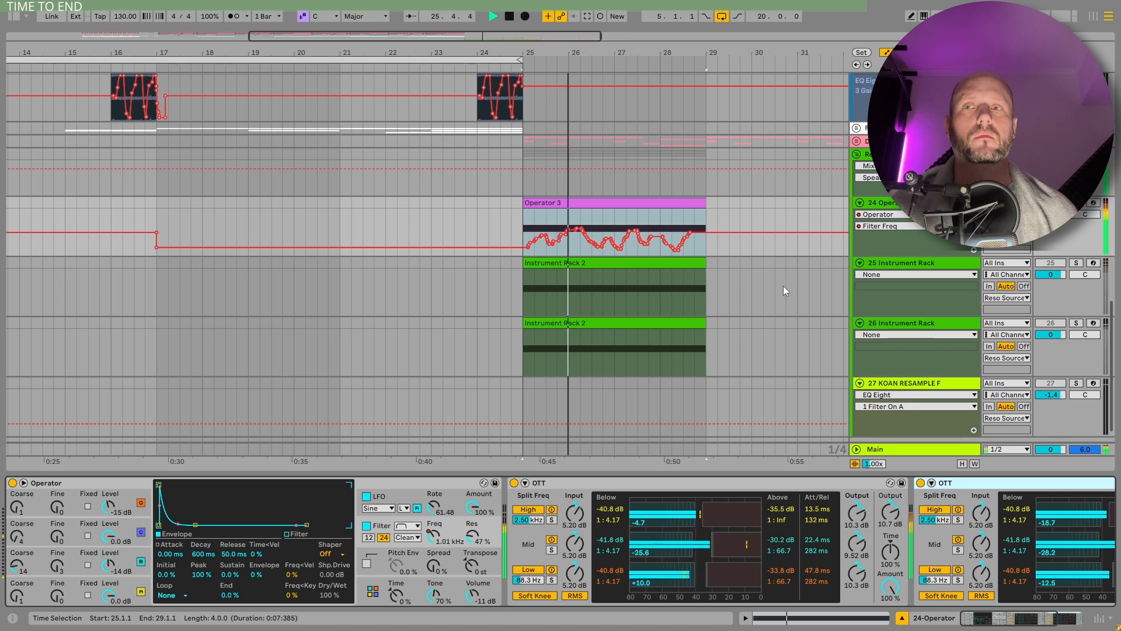
Solo the 25 Instrument Rack track and compare the devices in its rack's Top and Low chains.
{"action": "left_click", "coordinate": [894, 268]}
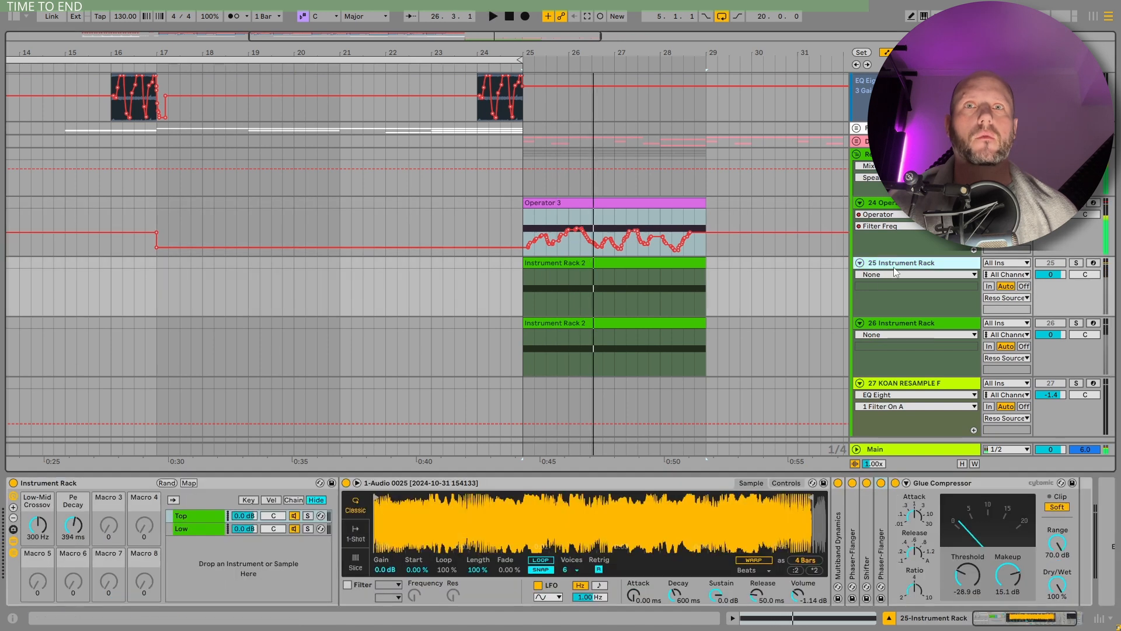
{"action": "left_click", "coordinate": [1077, 263]}
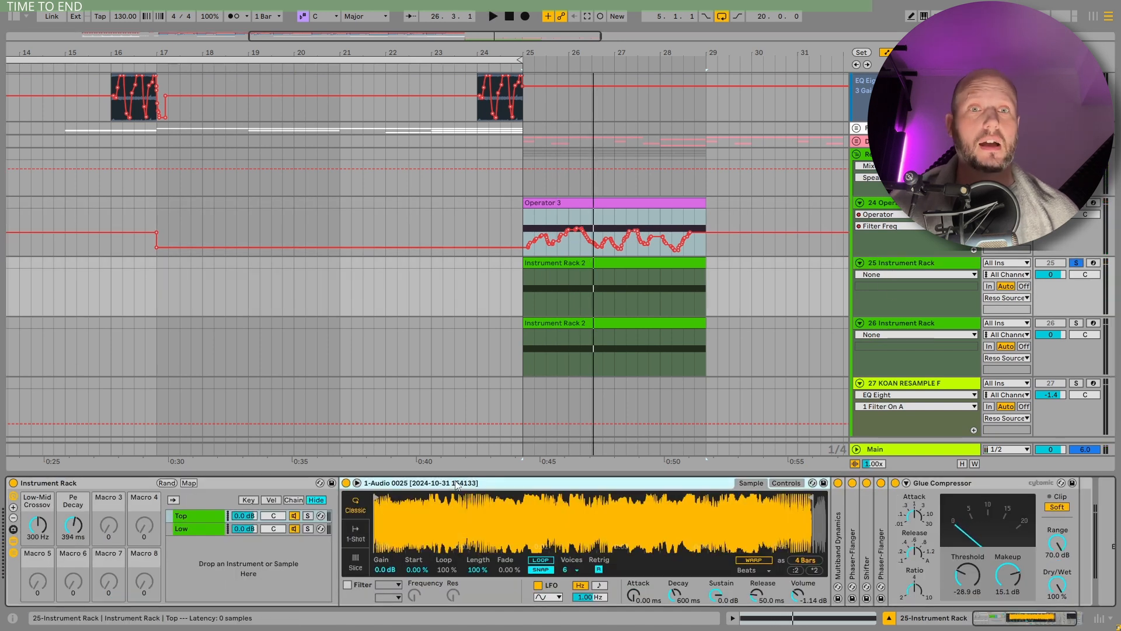
{"action": "left_click", "coordinate": [198, 516]}
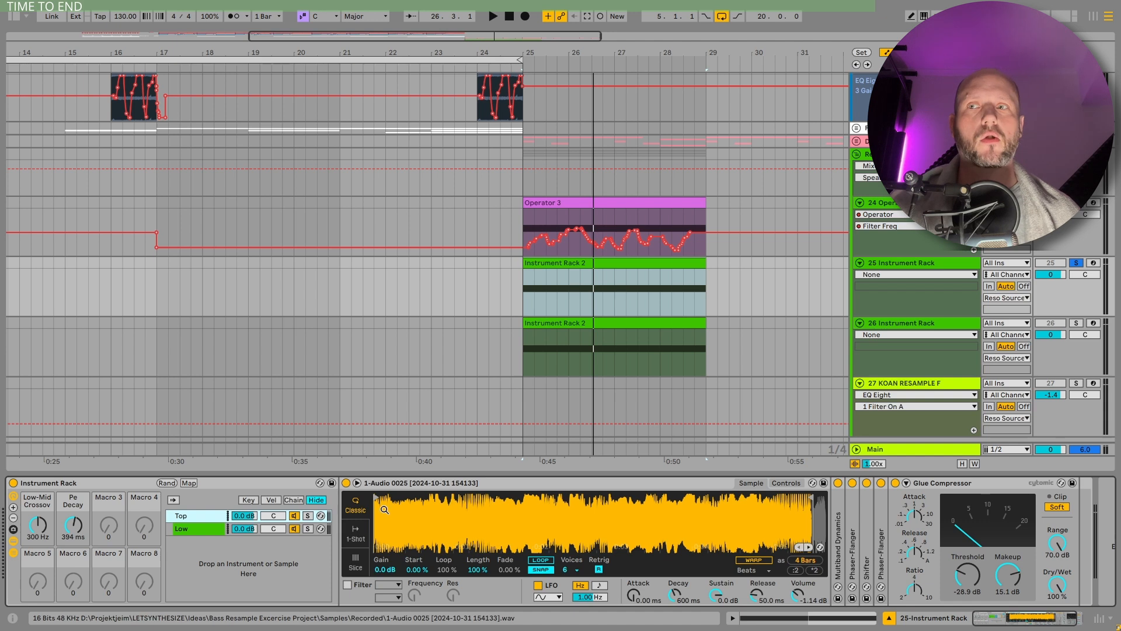
{"action": "left_click", "coordinate": [212, 532]}
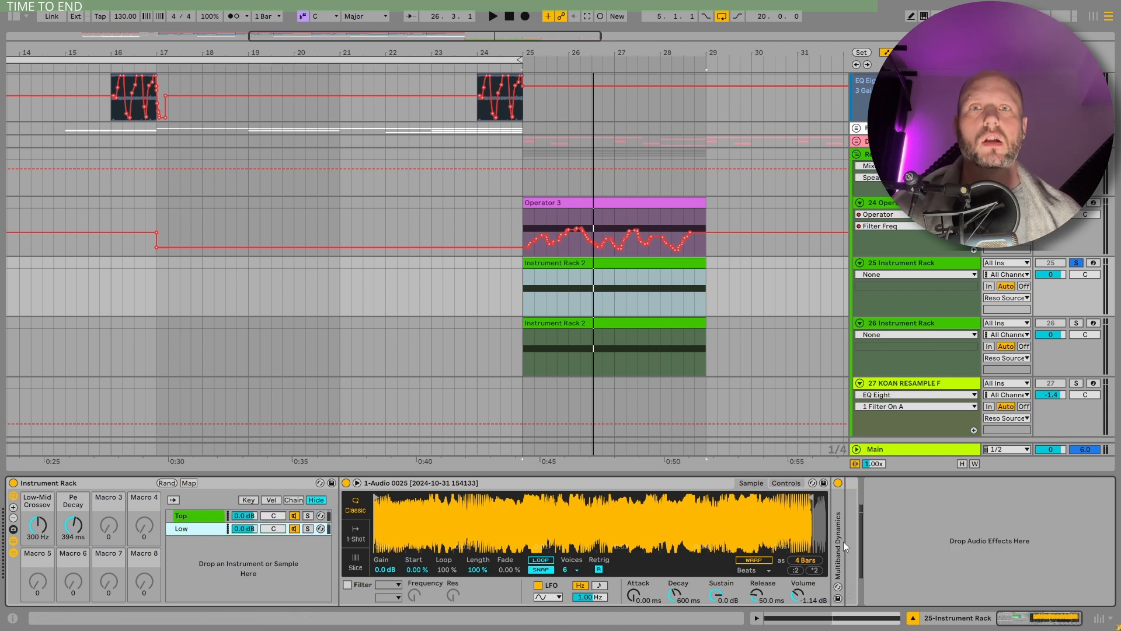
{"action": "left_click", "coordinate": [206, 519]}
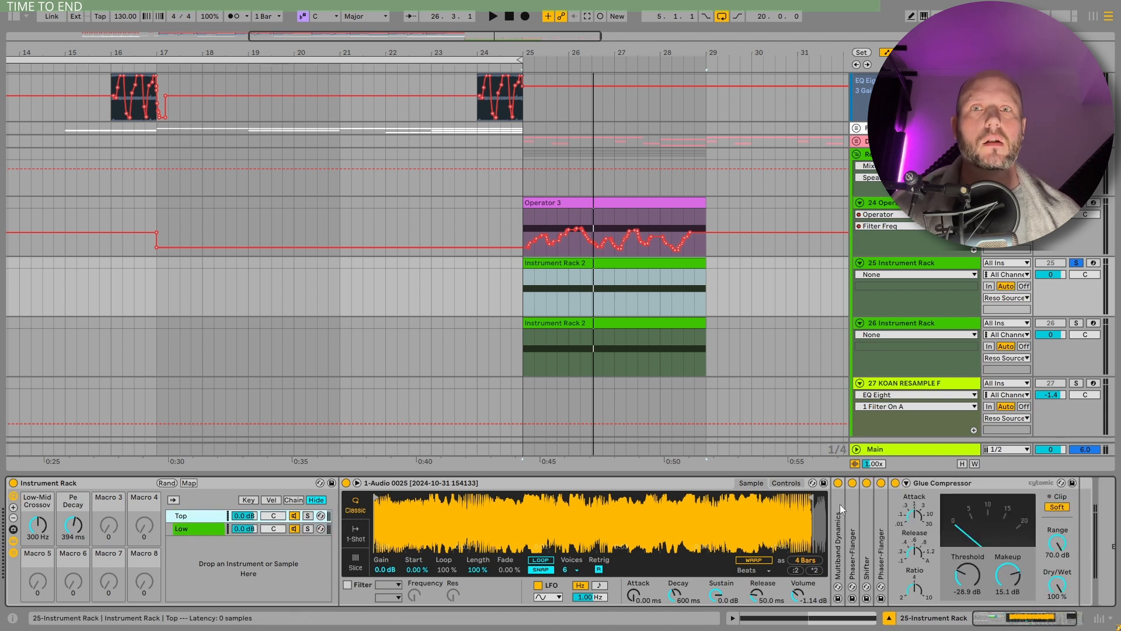
Unfold the Multiband Dynamics, both Phaser-Flangers and the Shifter in the Top chain to examine their settings.
{"action": "double_click", "coordinate": [840, 503]}
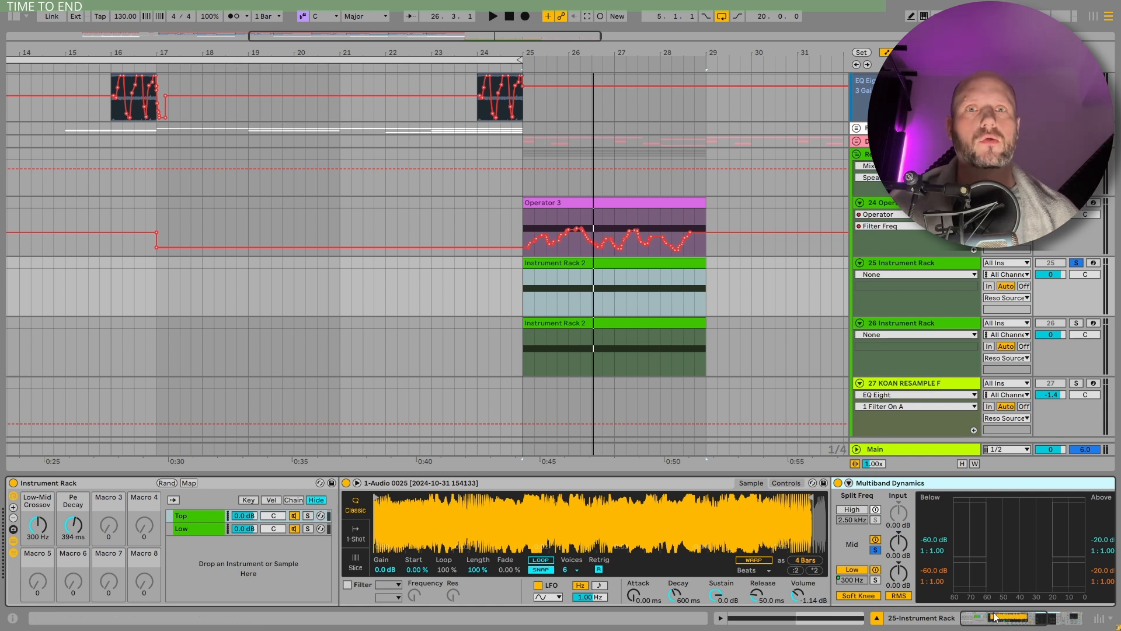
{"action": "left_click_drag", "start_coordinate": [994, 617], "coordinate": [1093, 611]}
{"action": "double_click", "coordinate": [802, 539]}
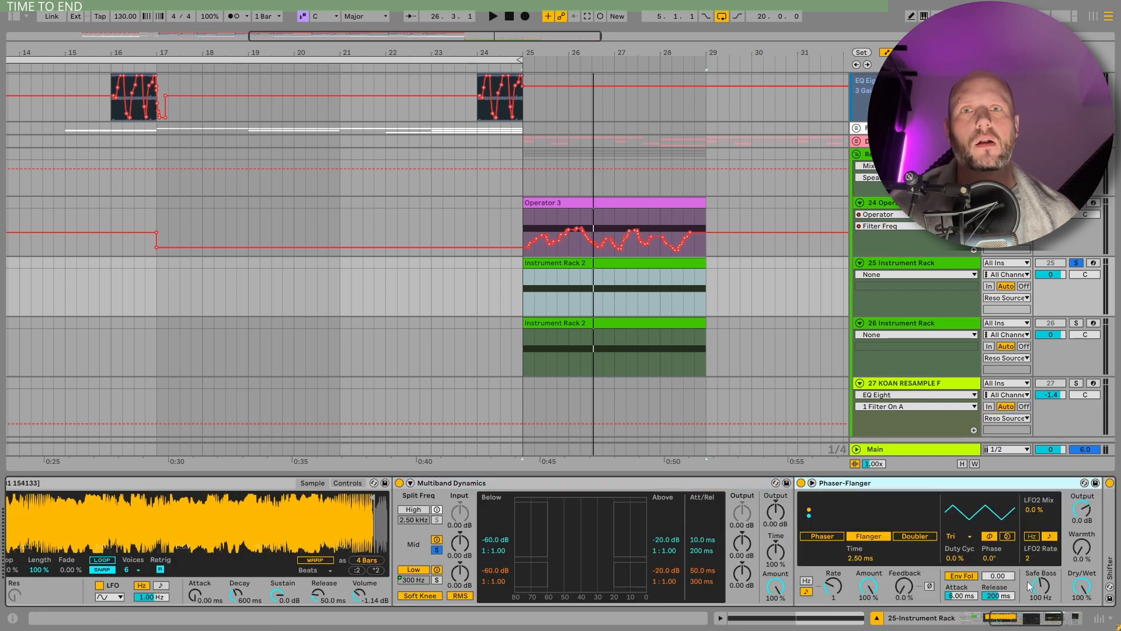
{"action": "left_click", "coordinate": [1028, 624]}
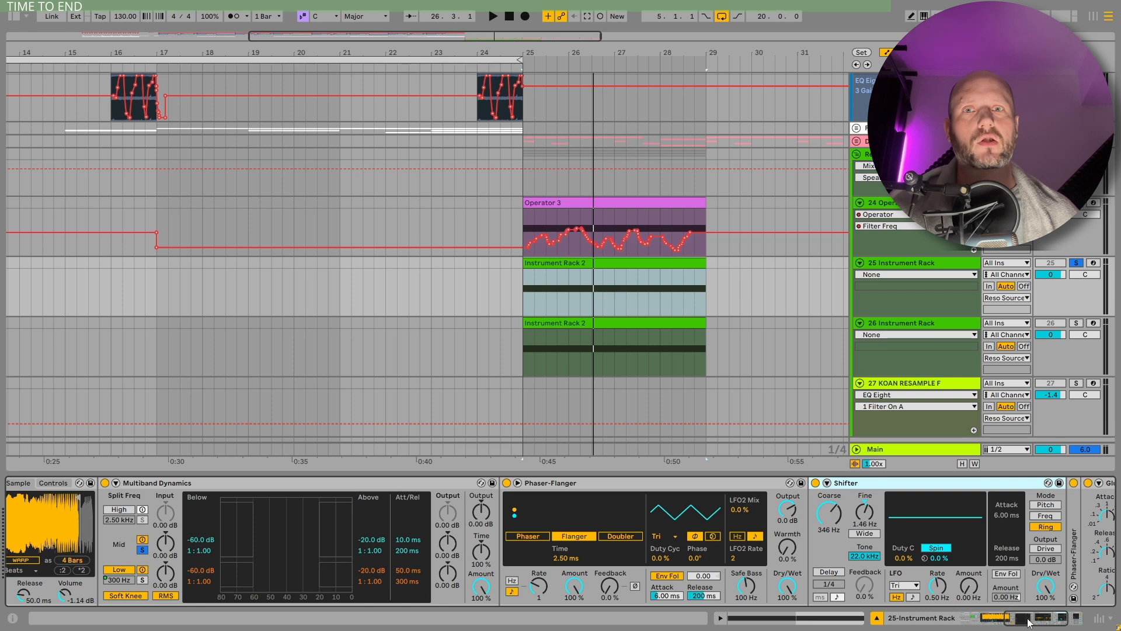
{"action": "left_click_drag", "start_coordinate": [1029, 623], "coordinate": [1068, 618]}
{"action": "double_click", "coordinate": [831, 535]}
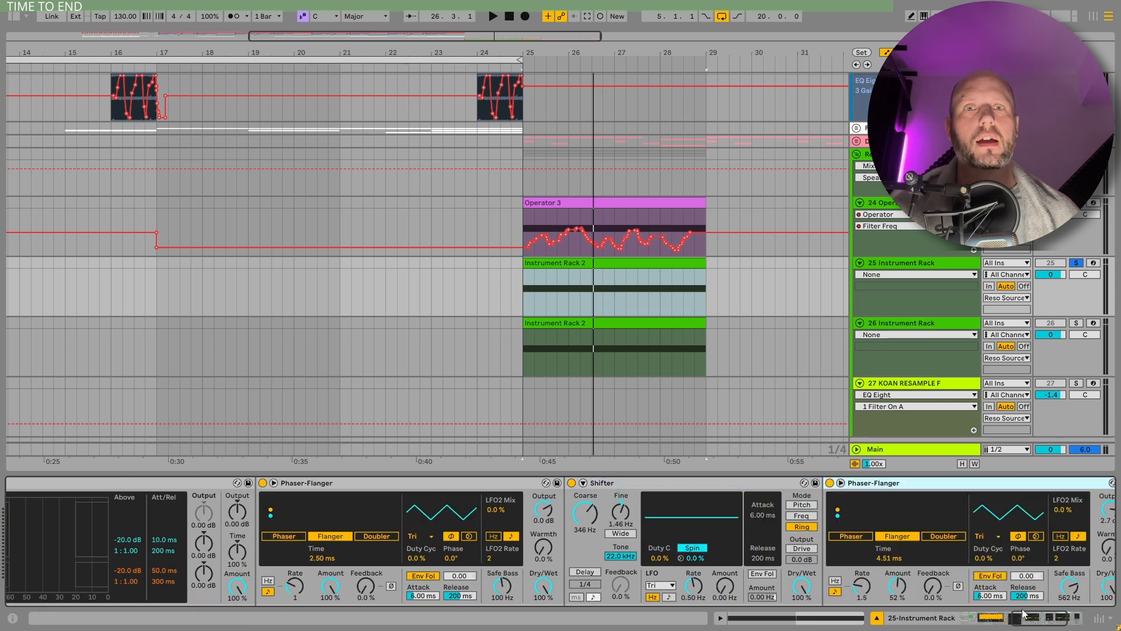
{"action": "left_click", "coordinate": [1049, 622]}
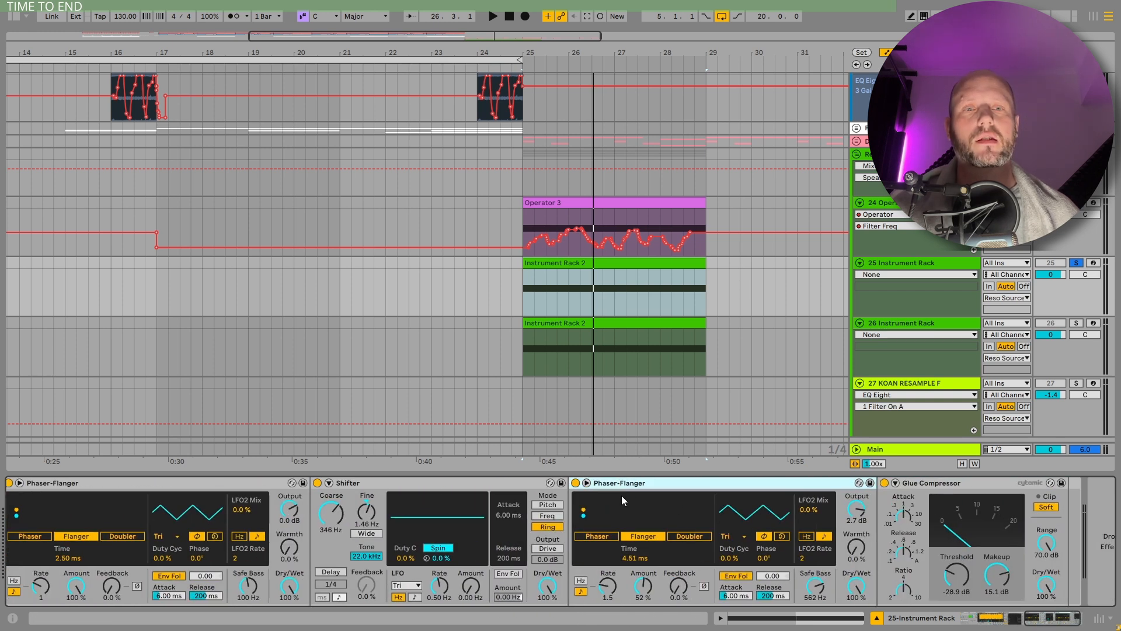
Play the clip on the soloed 25 Instrument Rack track from 25.1.1 while viewing its device chain and opening its clip details.
{"action": "left_click", "coordinate": [575, 264]}
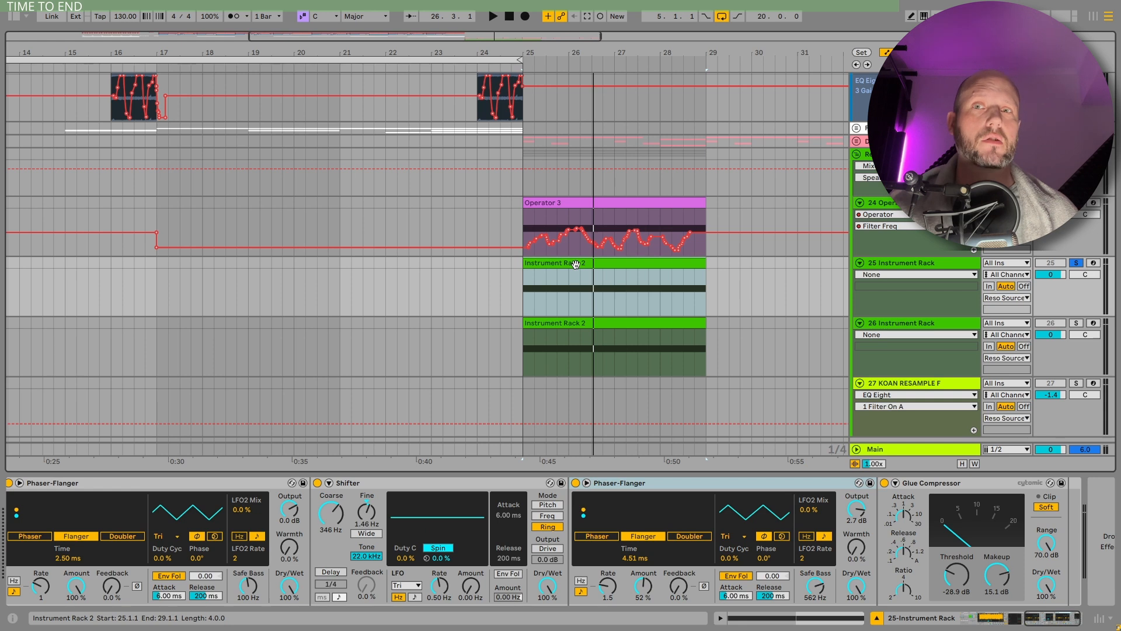
{"action": "key", "text": "space"}
{"action": "left_click", "coordinate": [1048, 619]}
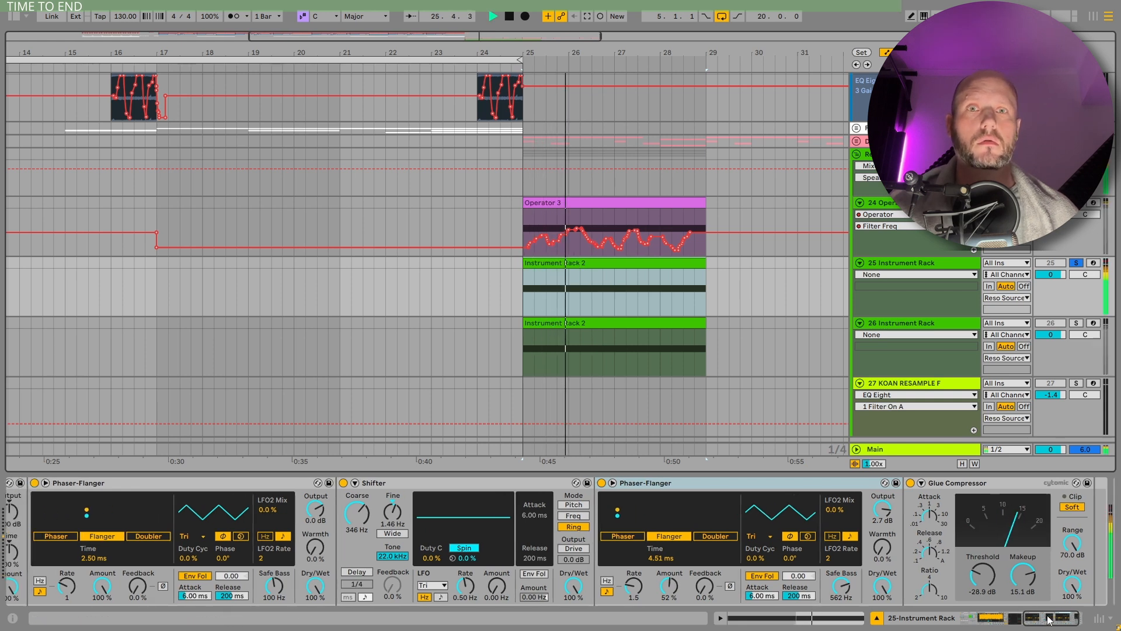
{"action": "left_click_drag", "start_coordinate": [1049, 623], "coordinate": [993, 619]}
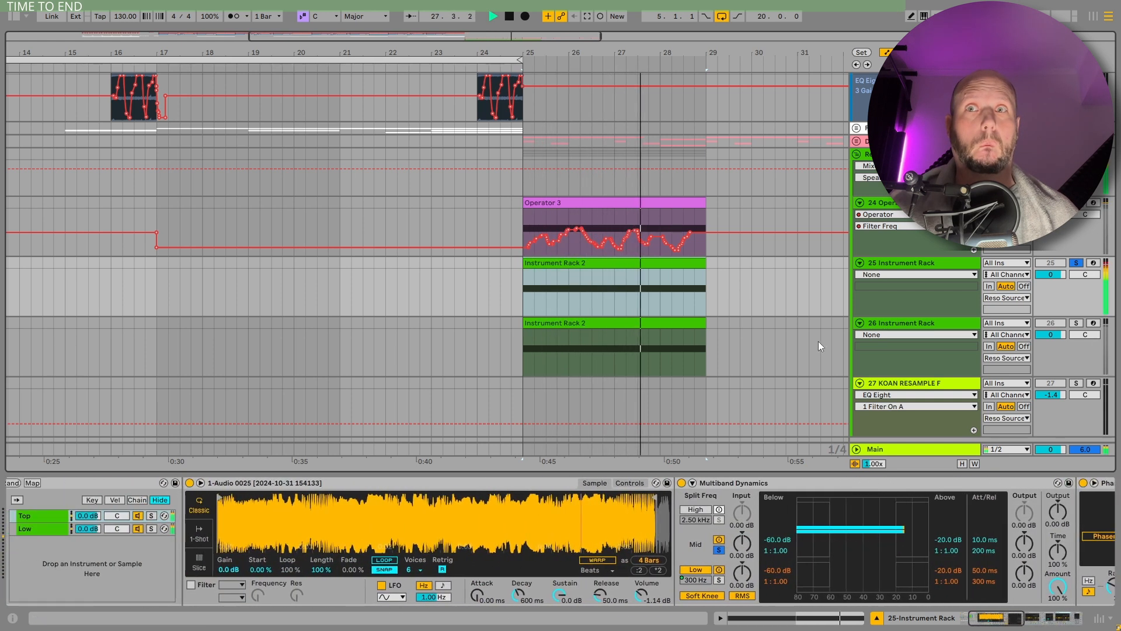
{"action": "double_click", "coordinate": [625, 264]}
{"action": "key", "text": "space"}
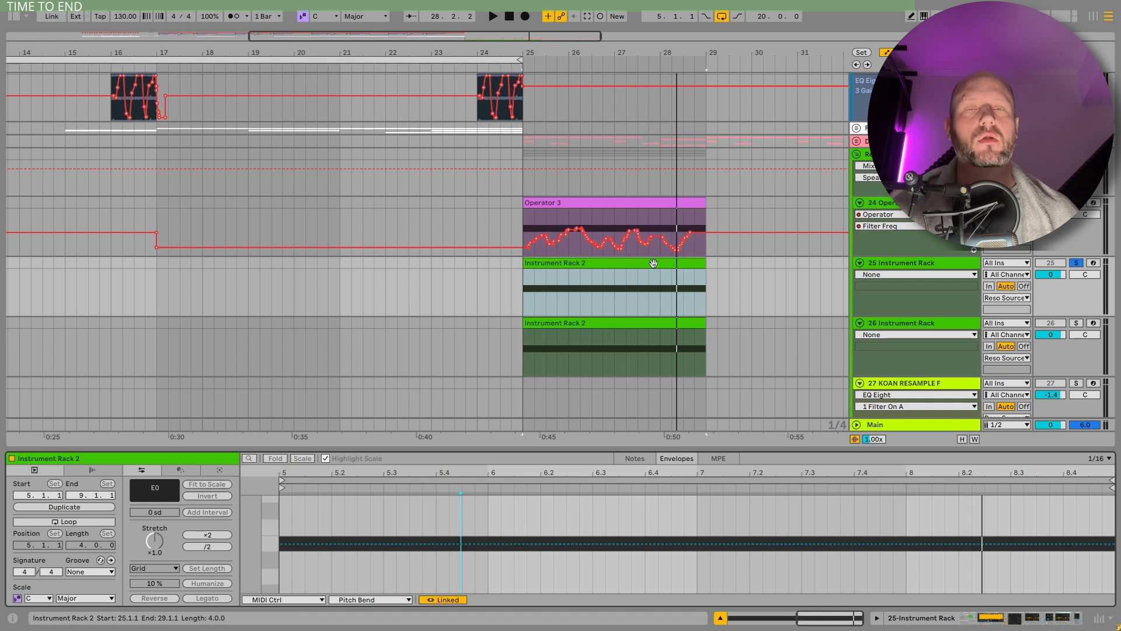
Solo the 26 Instrument Rack track and display its device chain.
{"action": "left_click", "coordinate": [937, 287]}
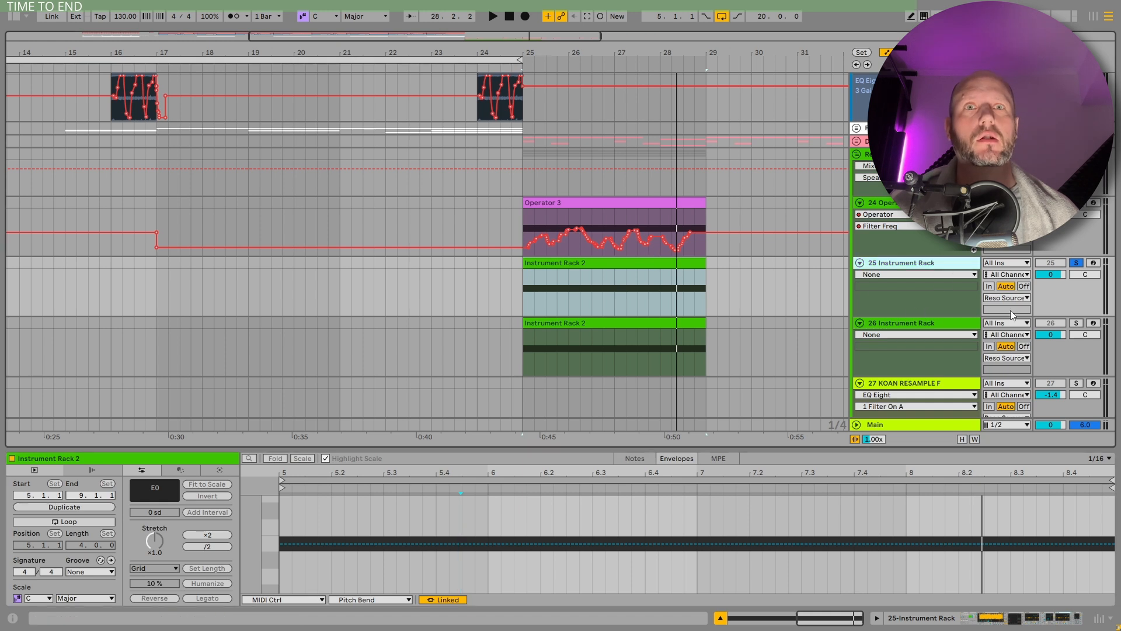
{"action": "left_click", "coordinate": [1075, 323]}
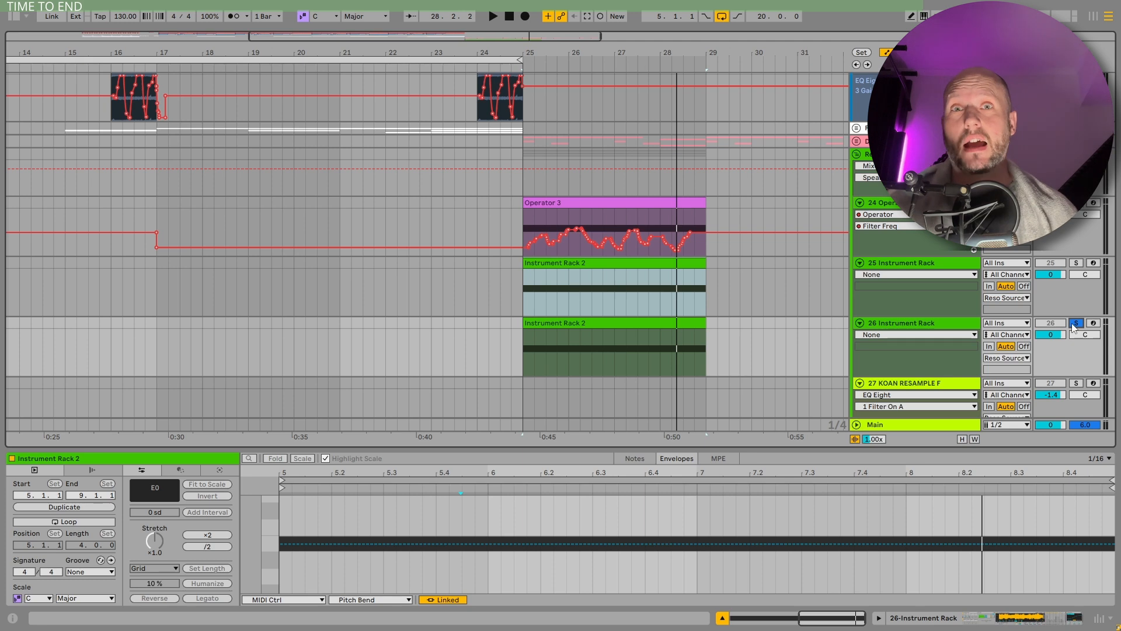
{"action": "left_click", "coordinate": [937, 324]}
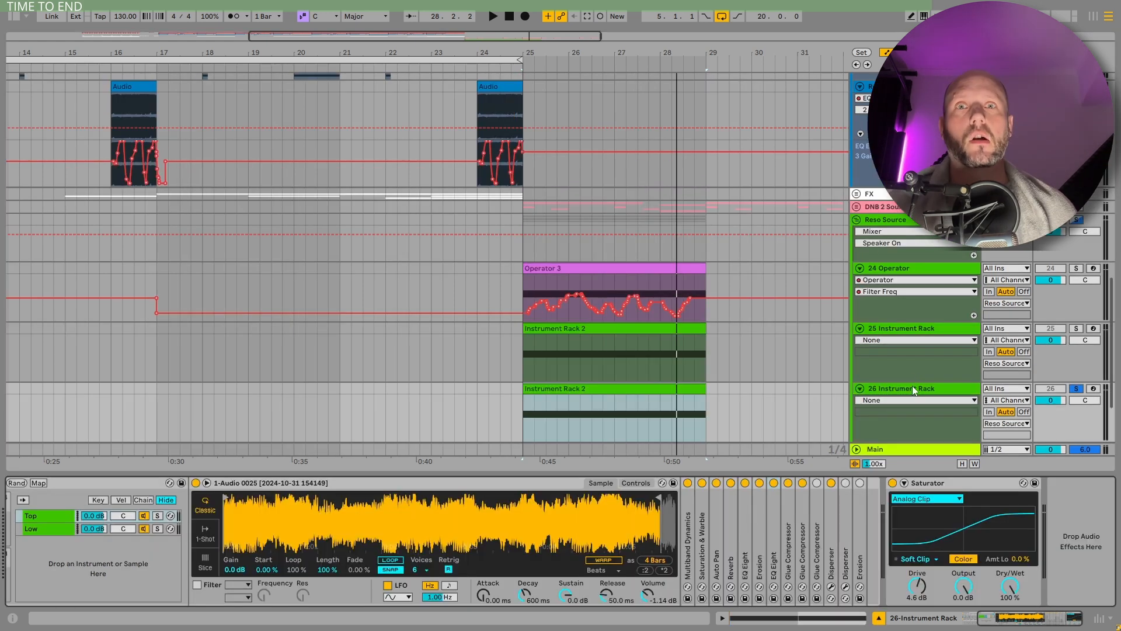
{"action": "left_click", "coordinate": [913, 387]}
{"action": "left_click", "coordinate": [646, 388]}
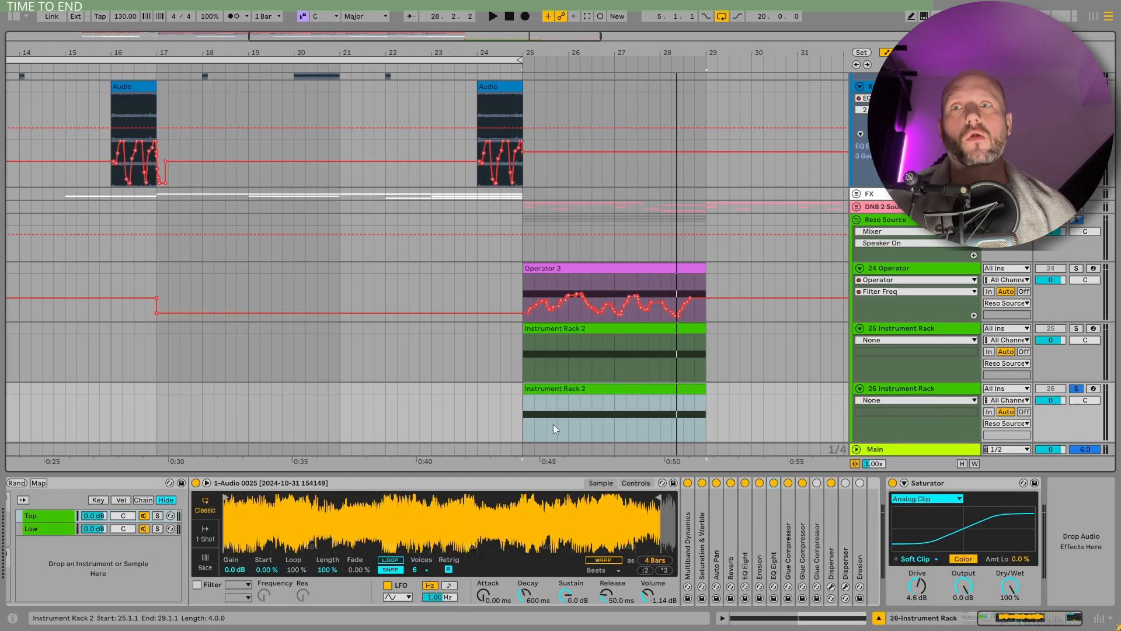
Unfold the Multiband Dynamics on the 26 Instrument Rack track and check the rack's Top and Low chains.
{"action": "double_click", "coordinate": [690, 512]}
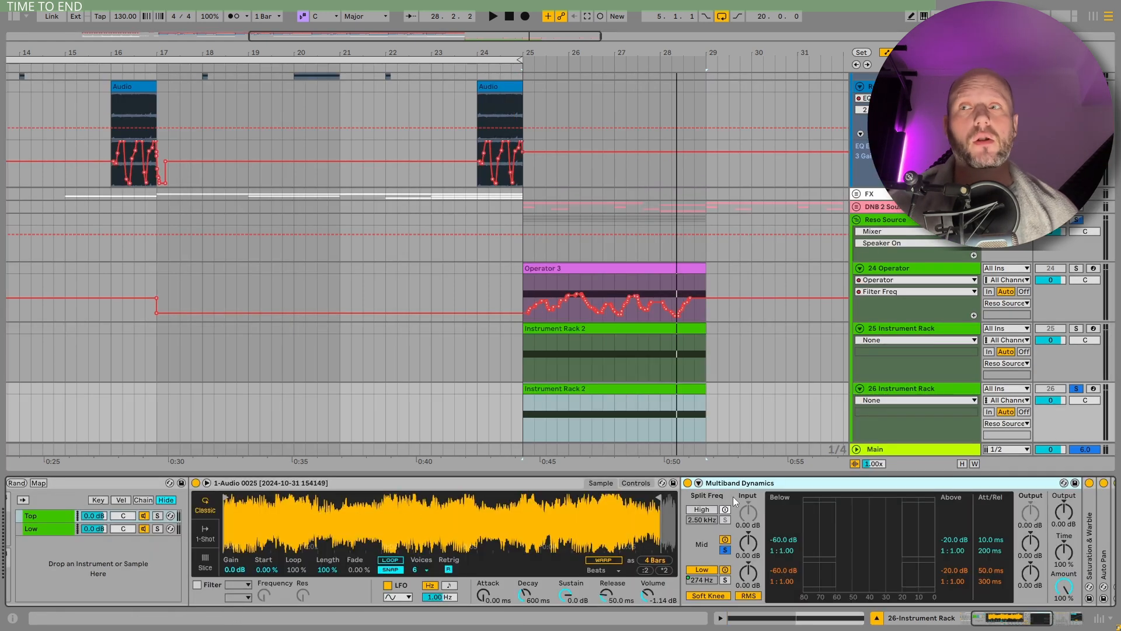
{"action": "left_click", "coordinate": [52, 528]}
{"action": "left_click", "coordinate": [57, 516]}
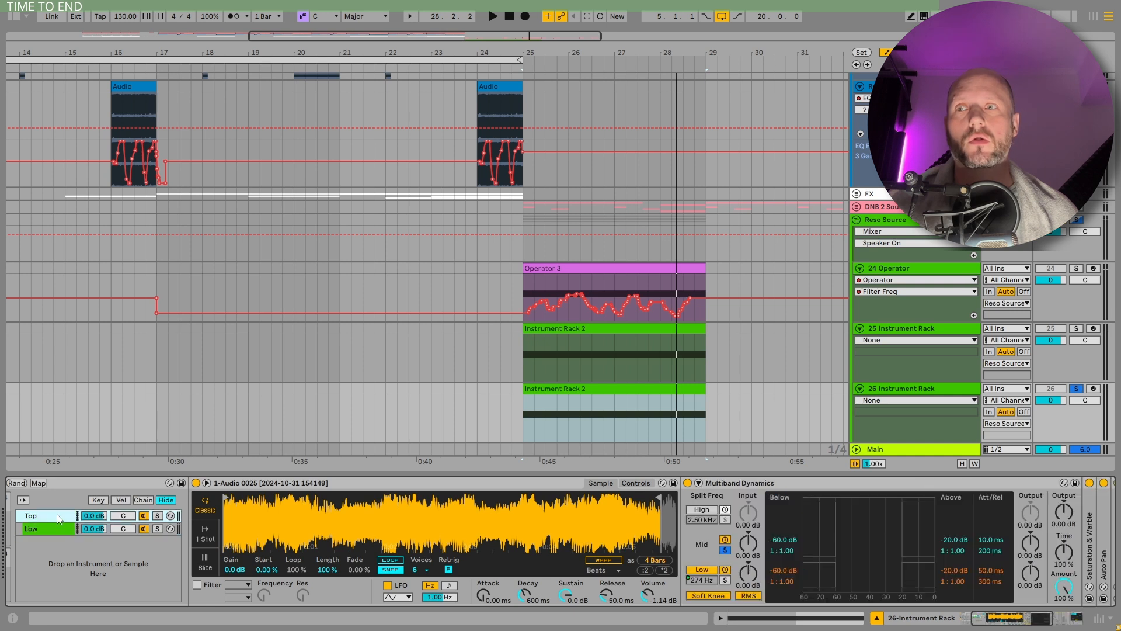
{"action": "scroll", "coordinate": [571, 505], "scroll_direction": "right", "scroll_amount": 7}
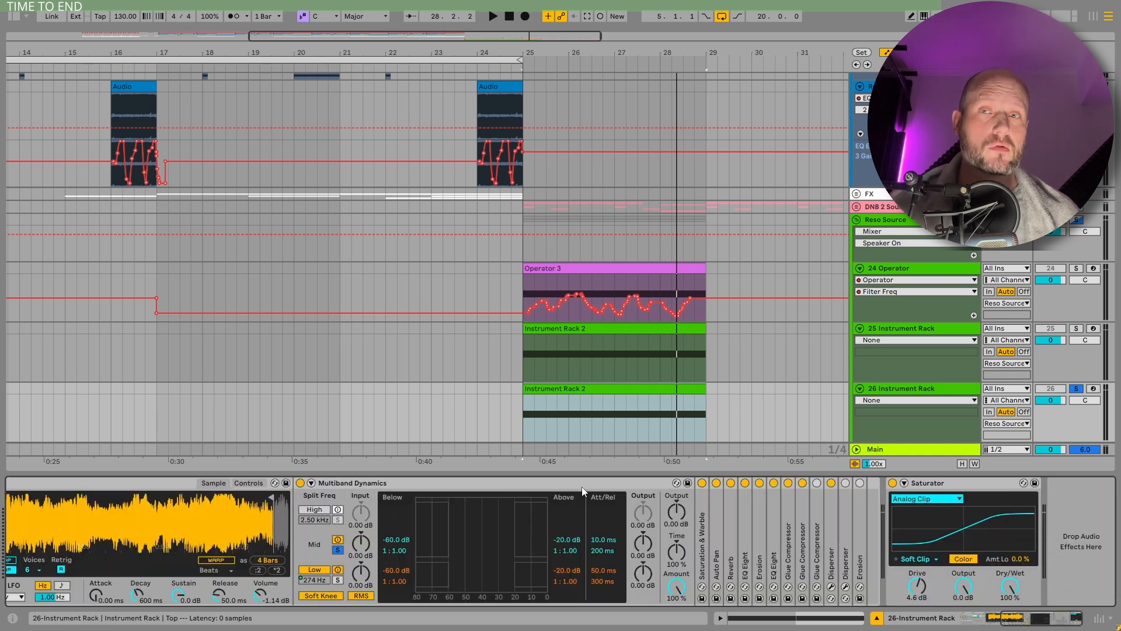
Unfold the Saturation & Warble device and play the clip with the effect bypassed and active to compare the sound.
{"action": "double_click", "coordinate": [695, 514]}
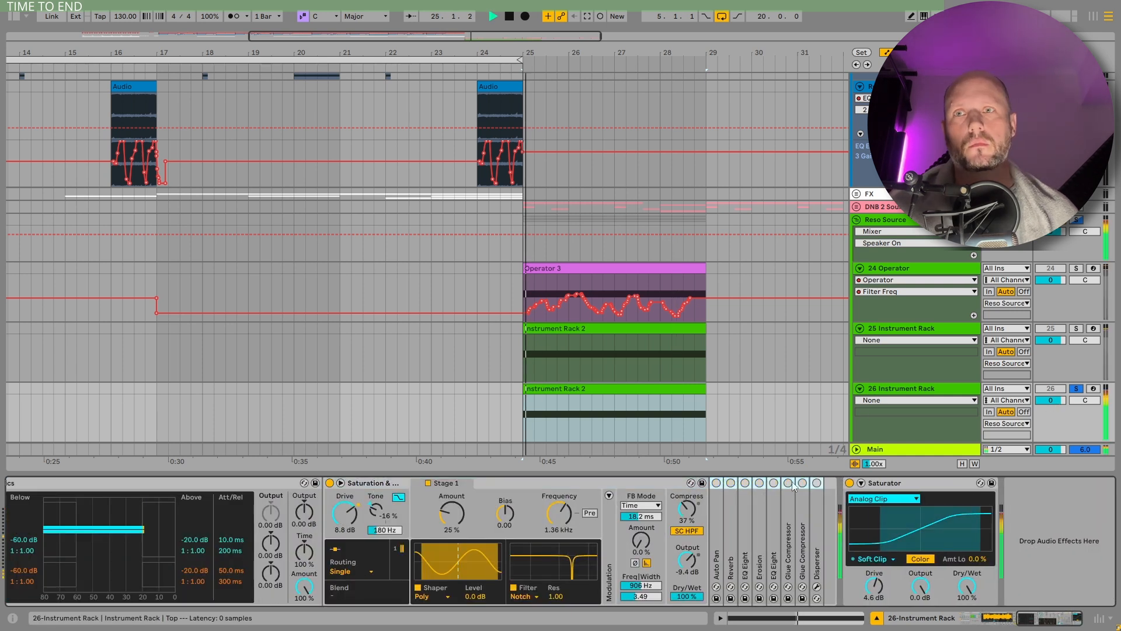
{"action": "left_click", "coordinate": [329, 484]}
{"action": "key", "text": "space"}
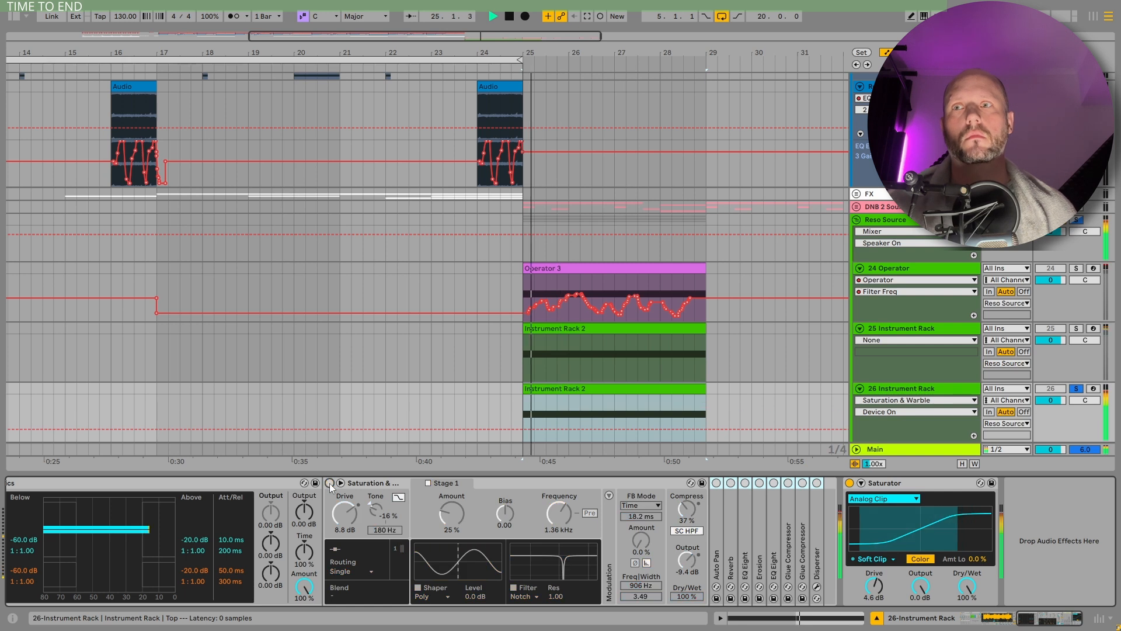
{"action": "left_click", "coordinate": [364, 485]}
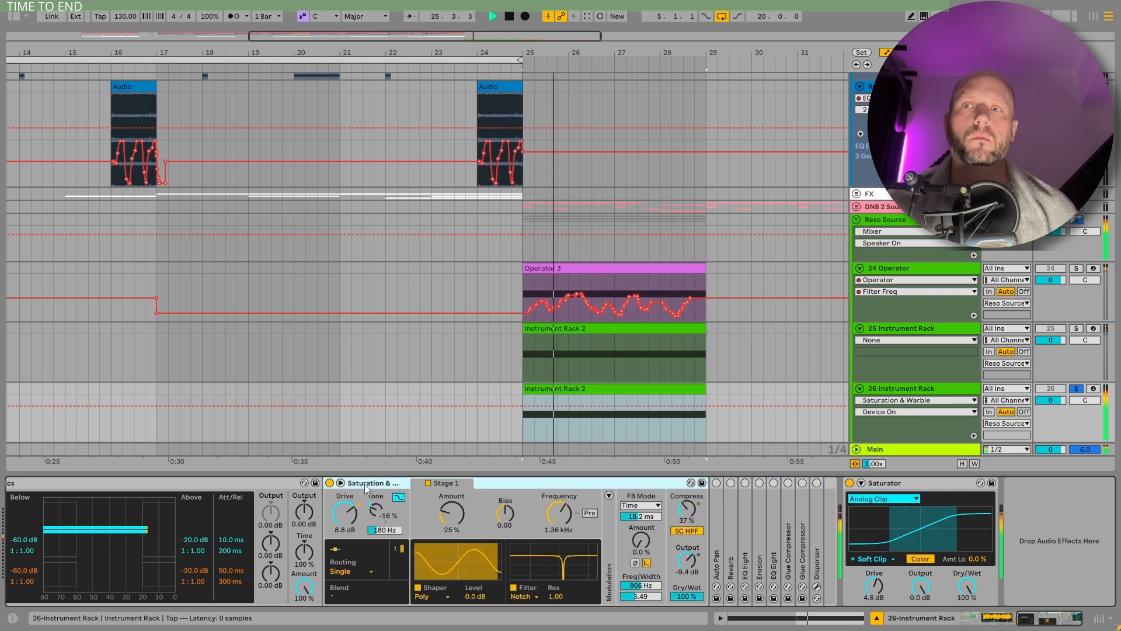
{"action": "key", "text": "space"}
Unfold and enable the Auto Pan and Reverb, play the clip with each, and show the Reverb's Dry/Wet automation.
{"action": "double_click", "coordinate": [717, 511]}
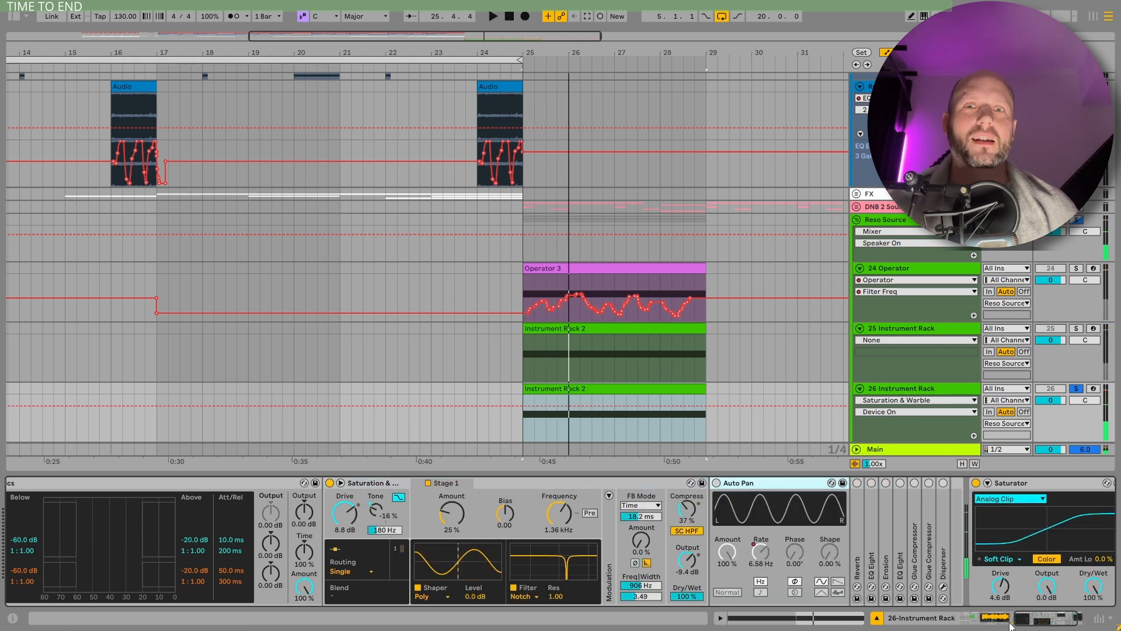
{"action": "left_click", "coordinate": [633, 484]}
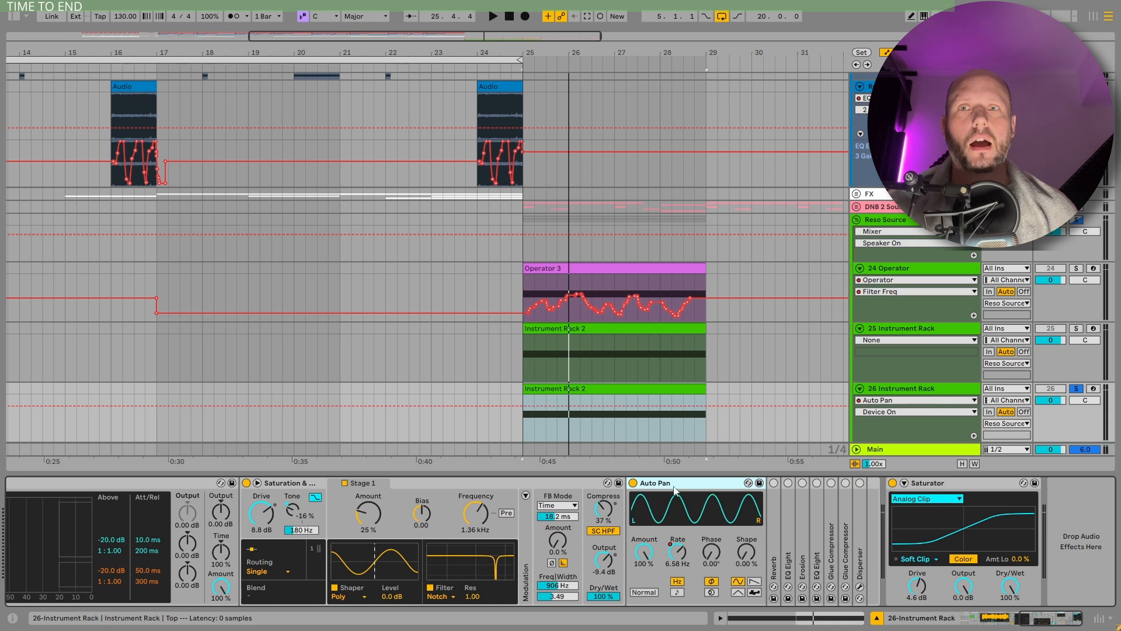
{"action": "key", "text": "space"}
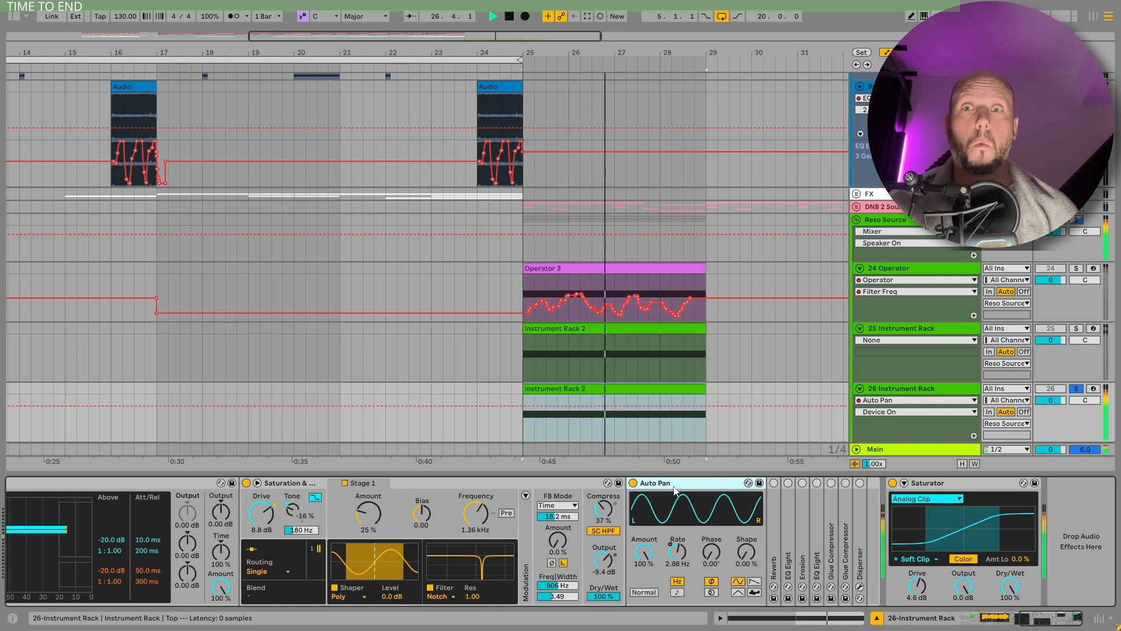
{"action": "key", "text": "space"}
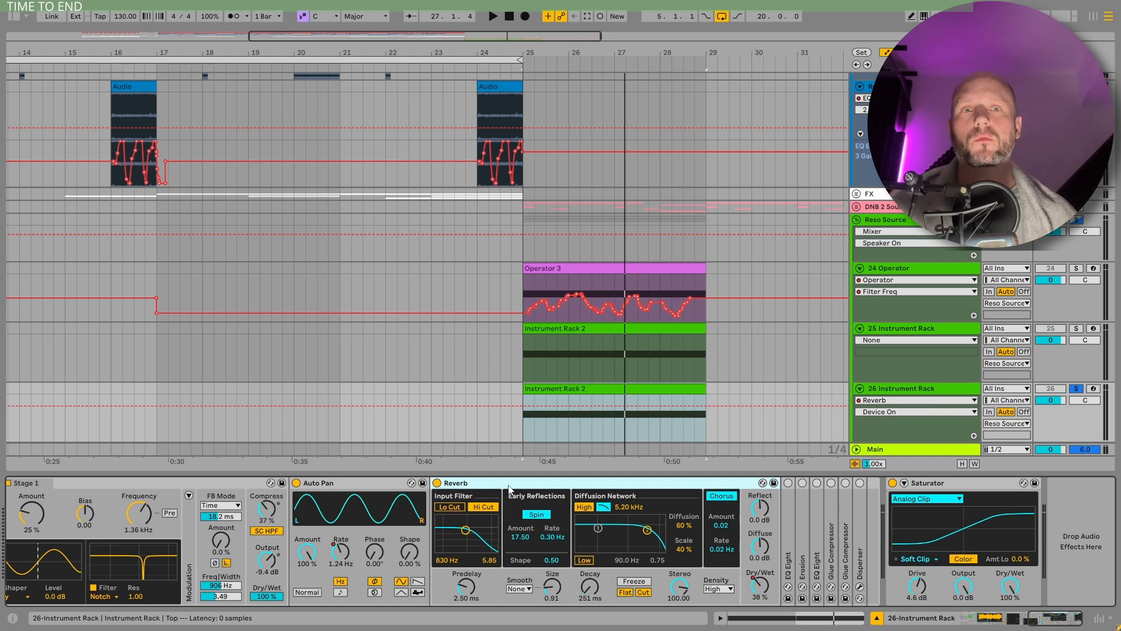
{"action": "key", "text": "space"}
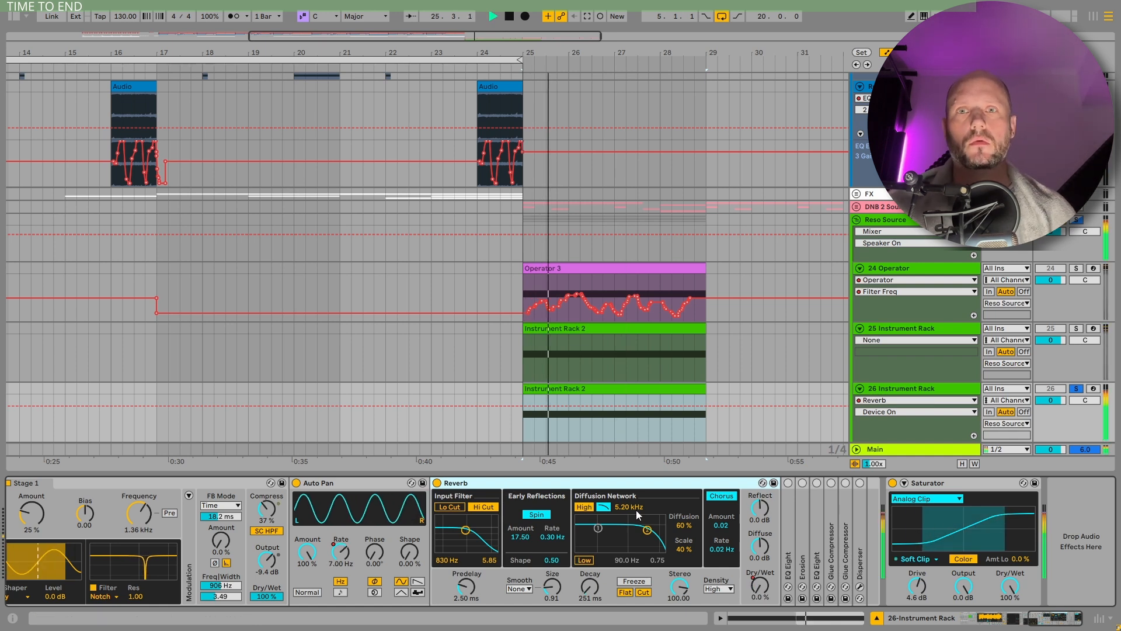
{"action": "left_click", "coordinate": [758, 585]}
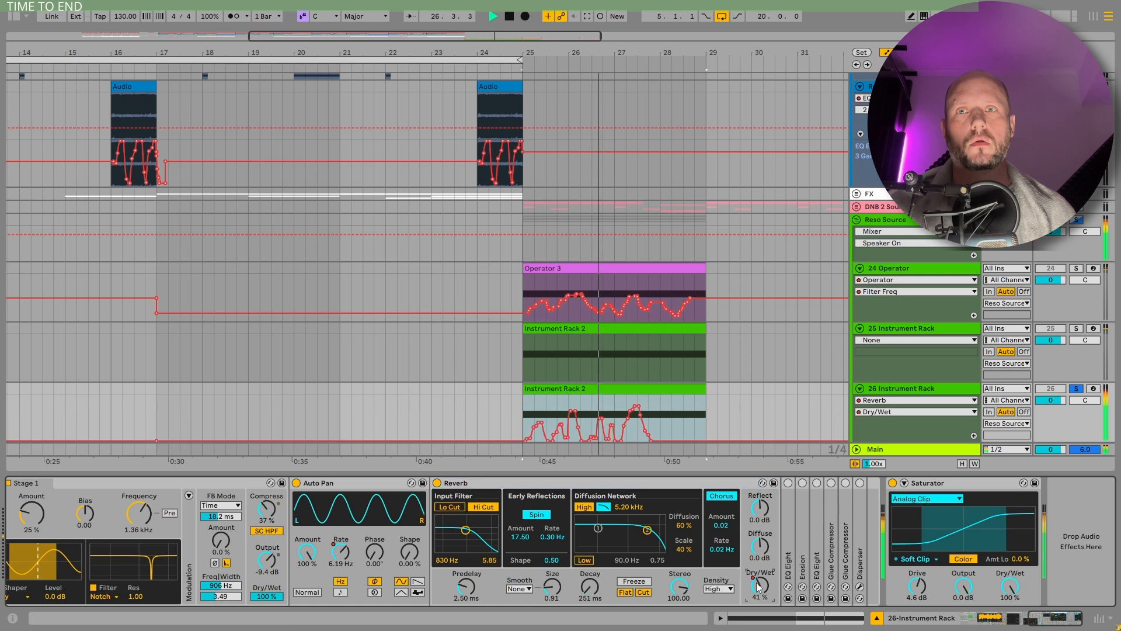
Unfold and enable the EQ Eight after the Reverb, then play the clip while showing the band's frequency and gain automation.
{"action": "double_click", "coordinate": [792, 492]}
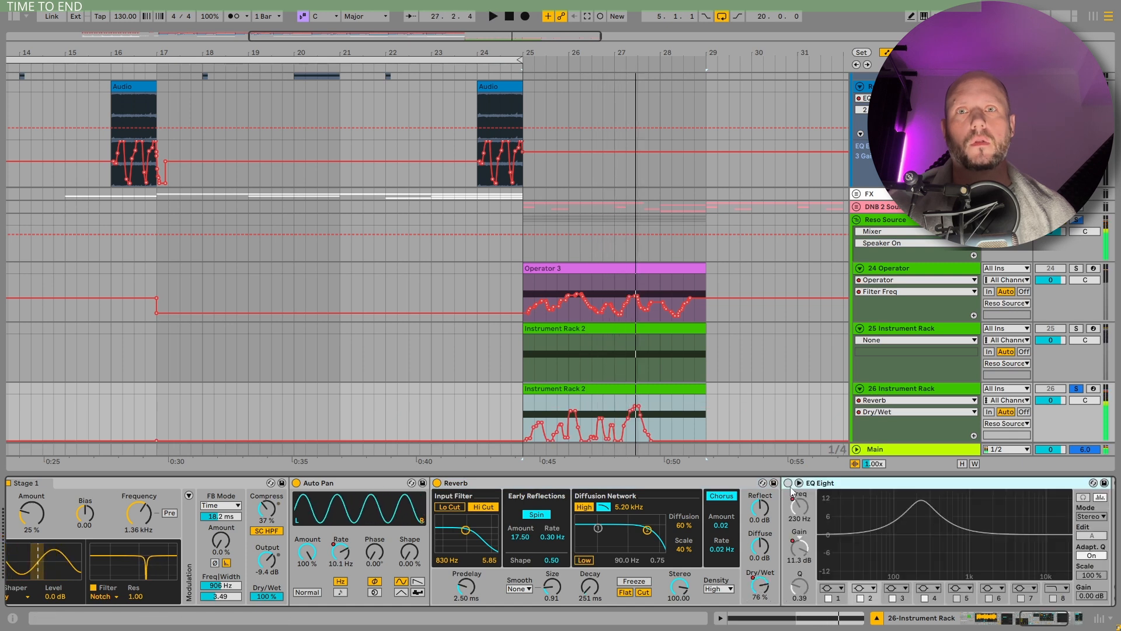
{"action": "left_click", "coordinate": [788, 483]}
{"action": "left_click_drag", "start_coordinate": [1031, 623], "coordinate": [1048, 622]}
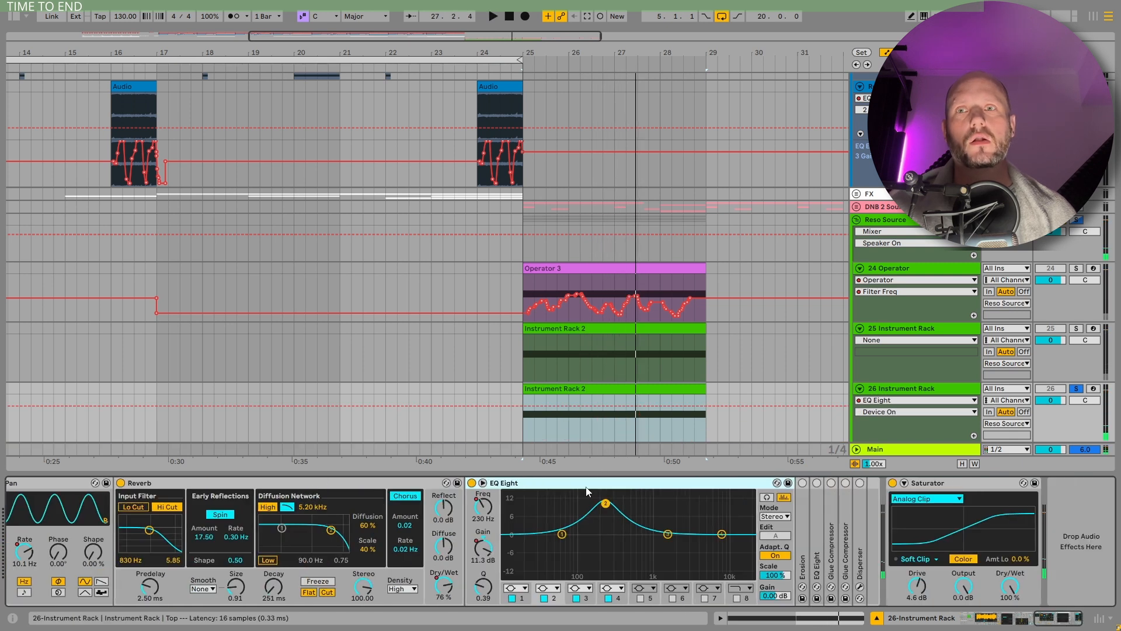
{"action": "key", "text": "space"}
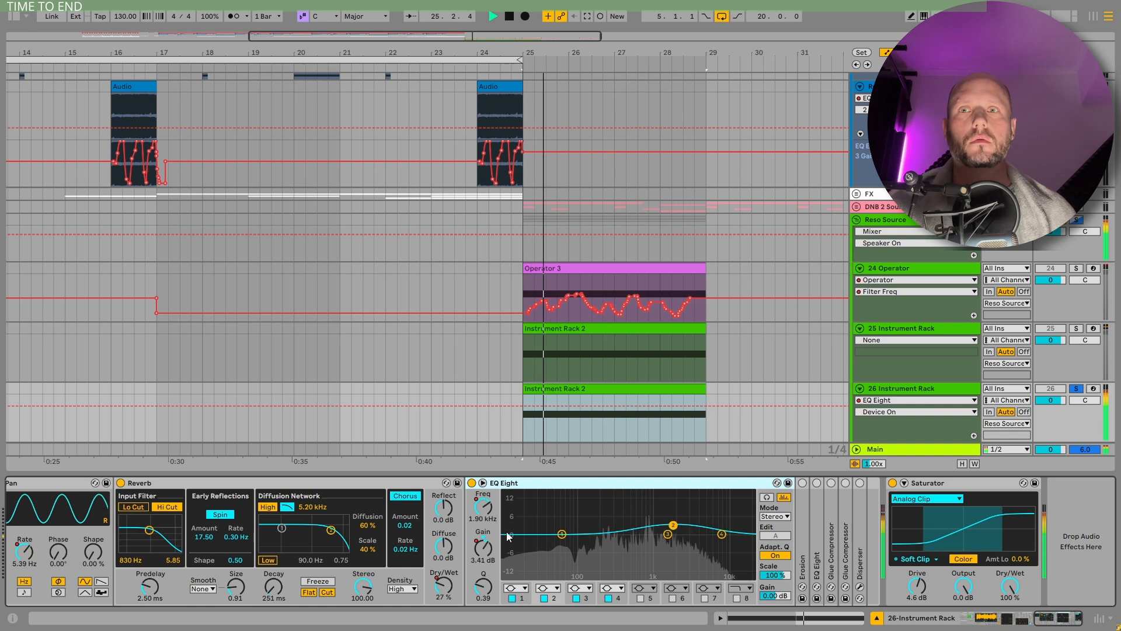
{"action": "left_click", "coordinate": [484, 507]}
{"action": "left_click", "coordinate": [484, 548]}
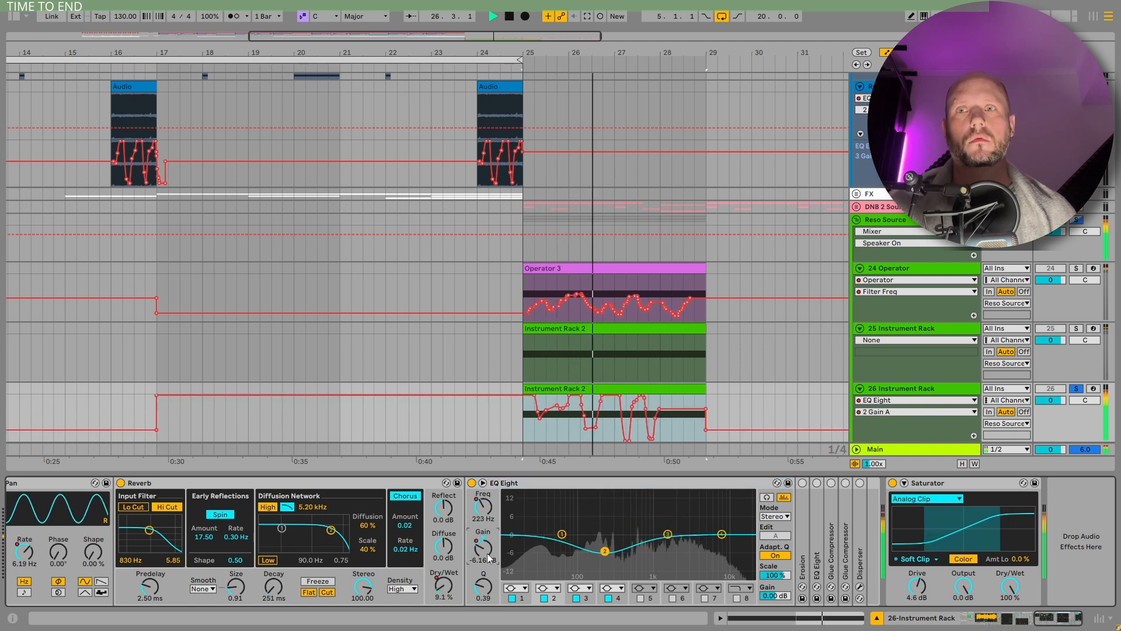
{"action": "key", "text": "space"}
Fold the EQ Eight, then unfold and enable the Erosion device and play the clip through it.
{"action": "double_click", "coordinate": [575, 484]}
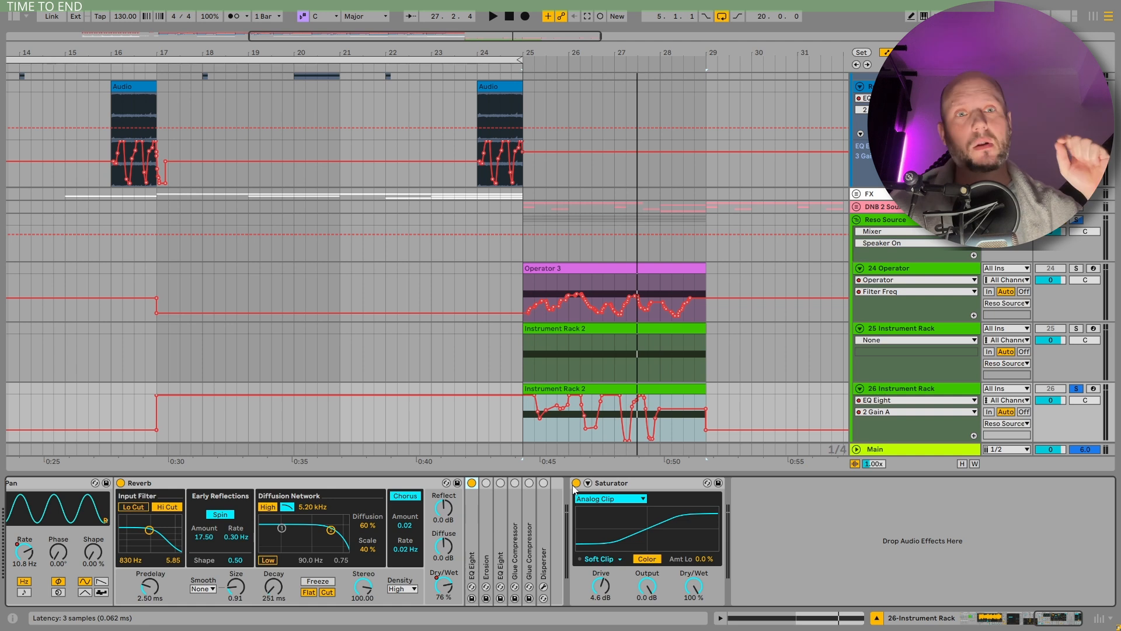
{"action": "double_click", "coordinate": [485, 488]}
{"action": "left_click", "coordinate": [485, 484]}
{"action": "key", "text": "space"}
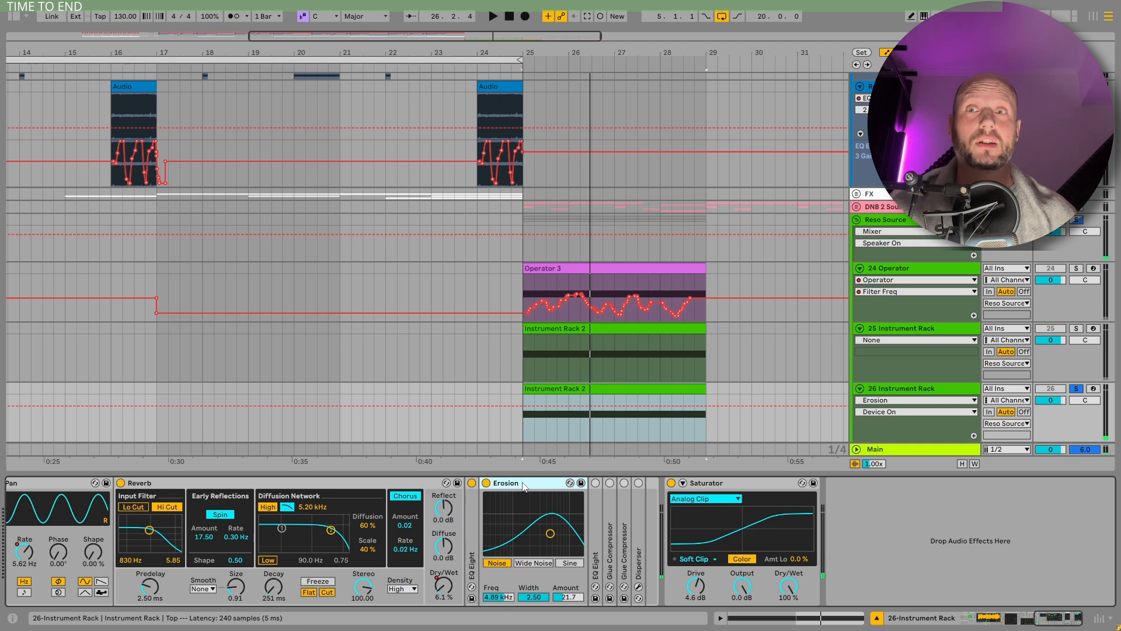
Unfold and enable the EQ Eight after the Erosion, play the clip through it, and fold it again.
{"action": "double_click", "coordinate": [595, 561]}
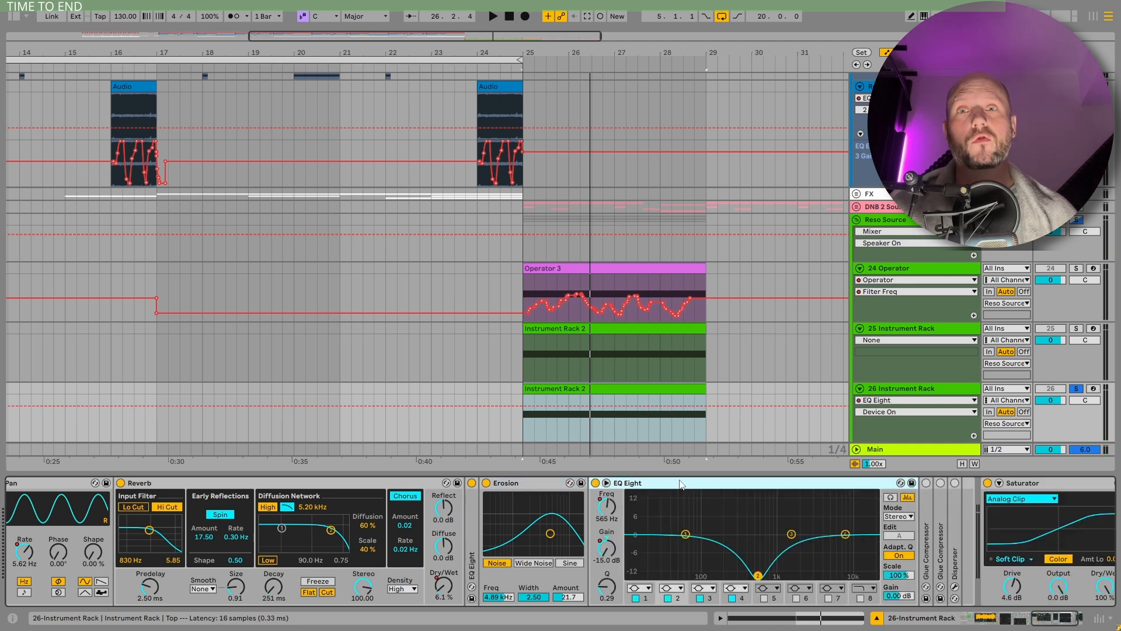
{"action": "key", "text": "space"}
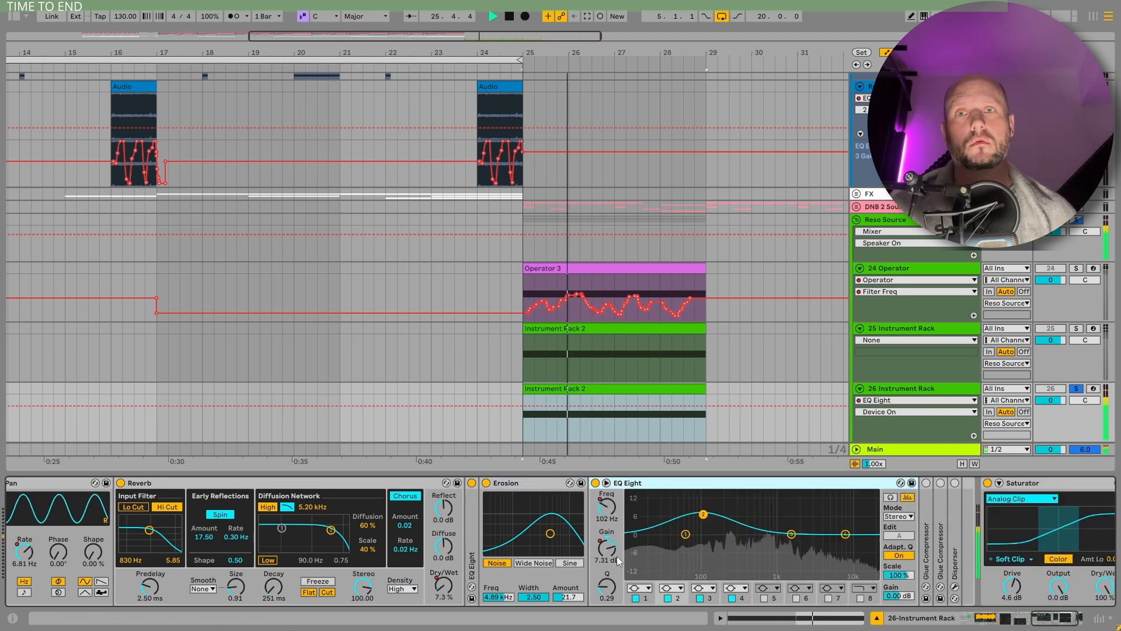
{"action": "double_click", "coordinate": [689, 485]}
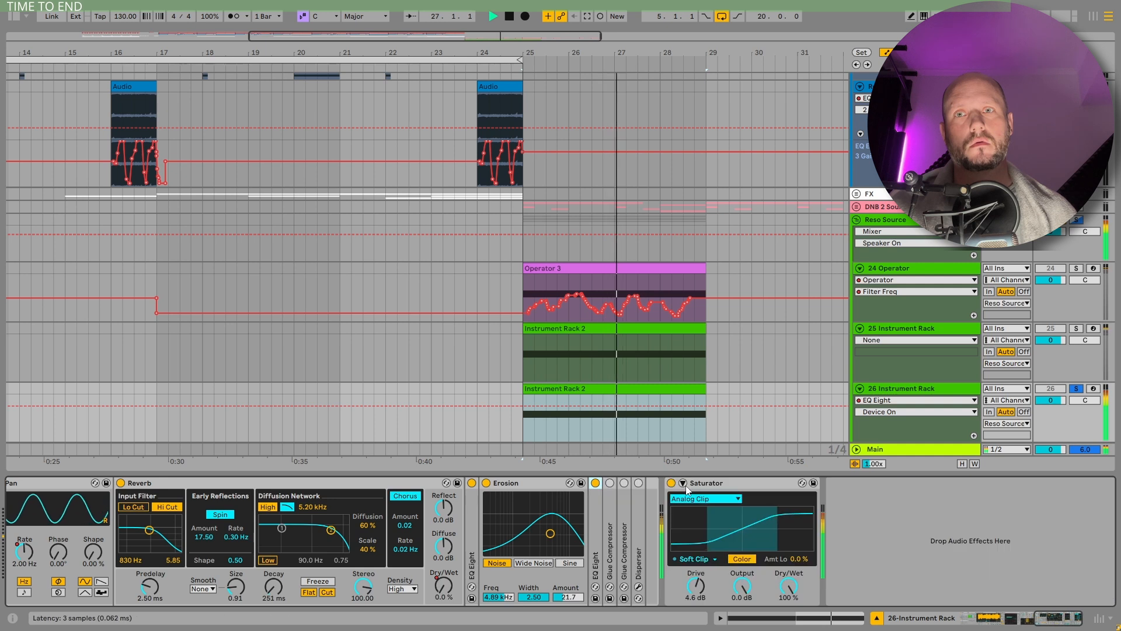
{"action": "key", "text": "space"}
Unfold and enable both Glue Compressors in the Top chain and play the clip through them.
{"action": "double_click", "coordinate": [608, 520]}
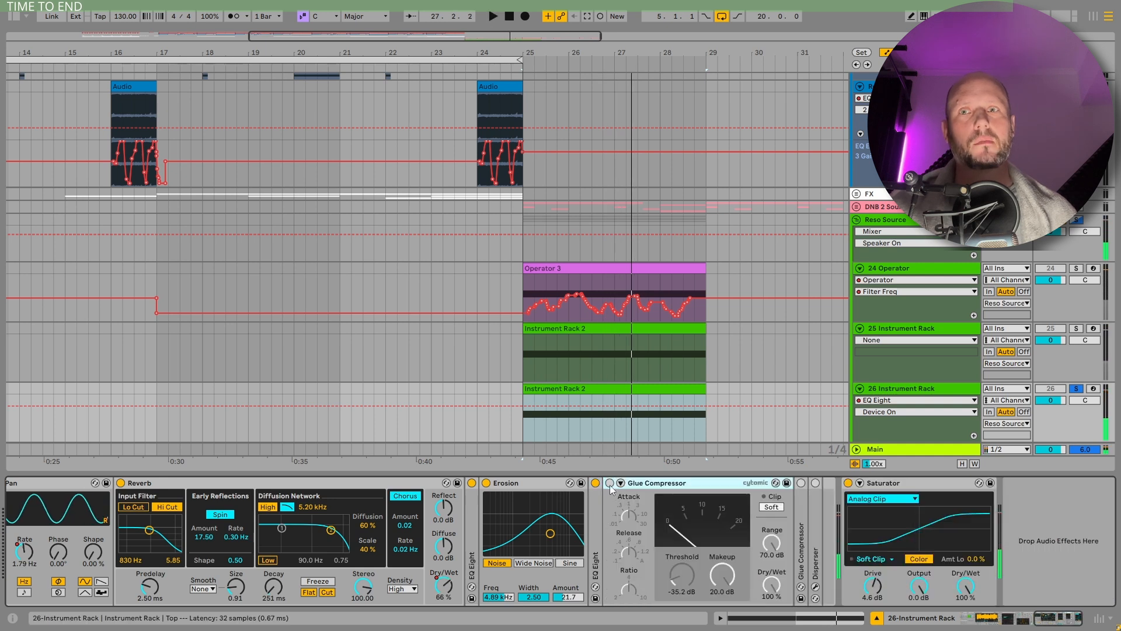
{"action": "left_click", "coordinate": [610, 483]}
{"action": "double_click", "coordinate": [802, 503]}
{"action": "left_click", "coordinate": [802, 483]}
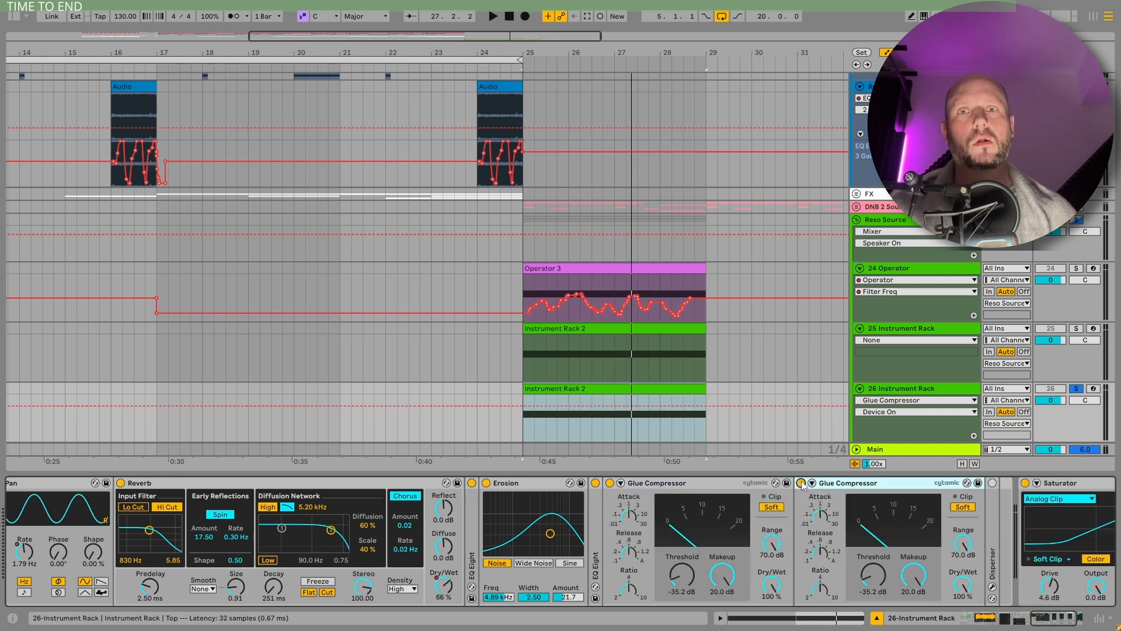
{"action": "left_click", "coordinate": [1046, 618]}
{"action": "key", "text": "space"}
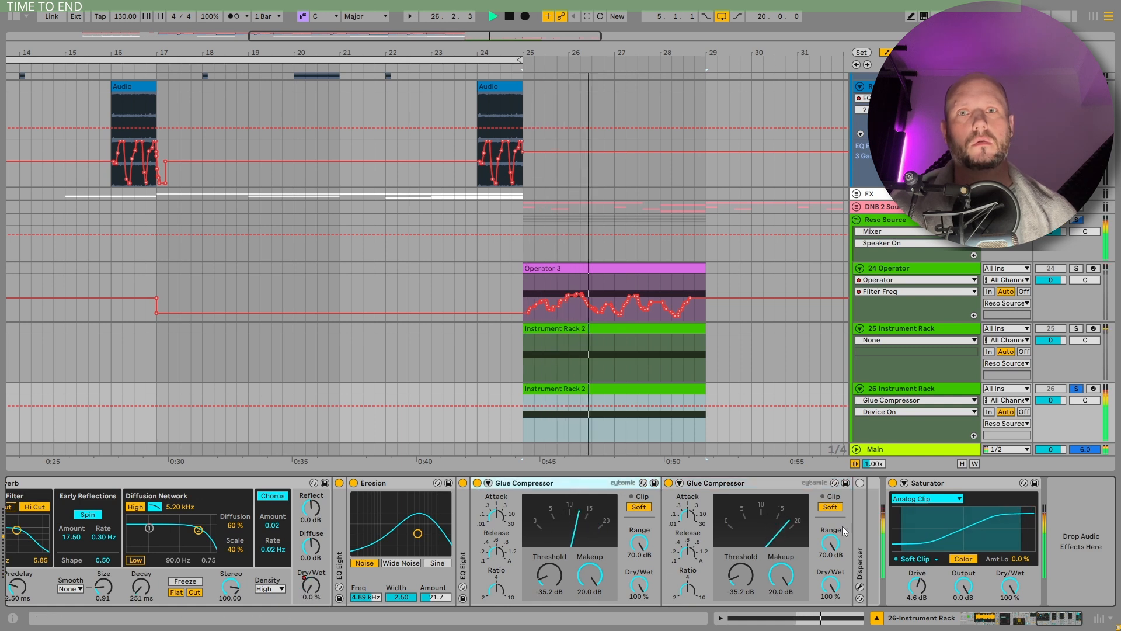
Enable the Disperser, play the clip with its plug-in window open, and close that window.
{"action": "double_click", "coordinate": [857, 527]}
{"action": "key", "text": "space"}
{"action": "left_click", "coordinate": [794, 484]}
{"action": "key", "text": "space"}
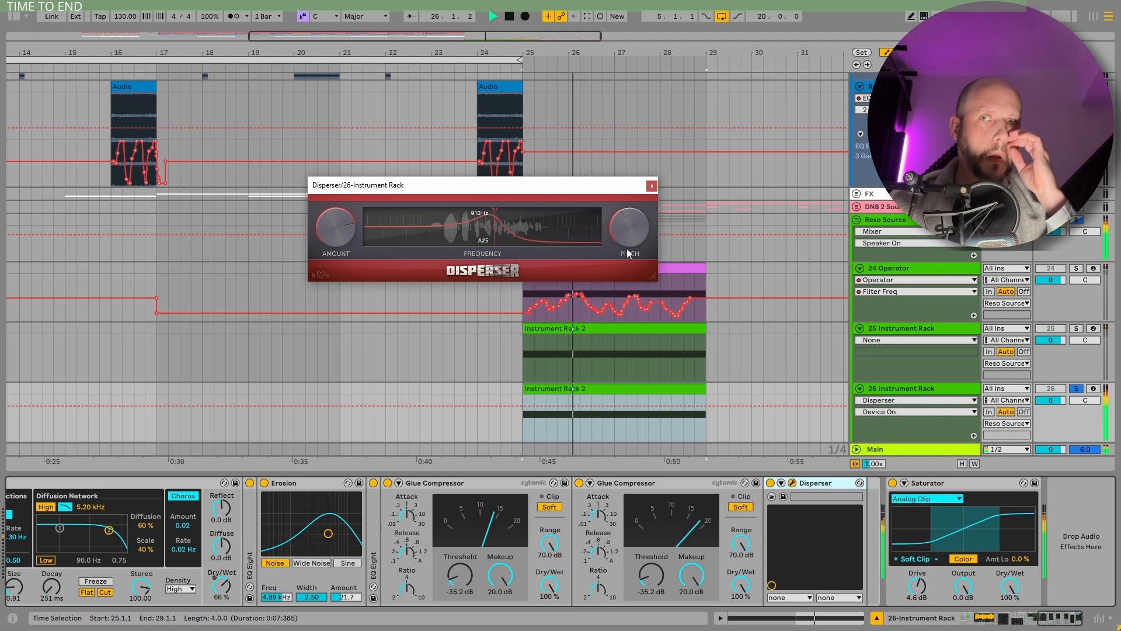
{"action": "left_click", "coordinate": [653, 186]}
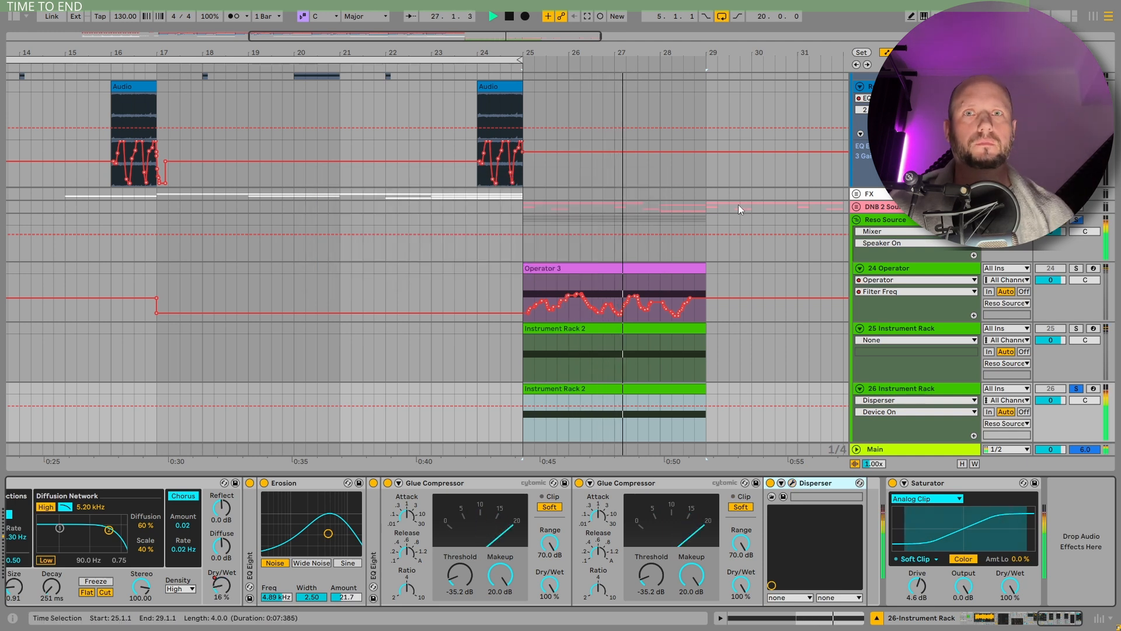
{"action": "scroll", "coordinate": [760, 212], "scroll_direction": "down", "scroll_amount": 3}
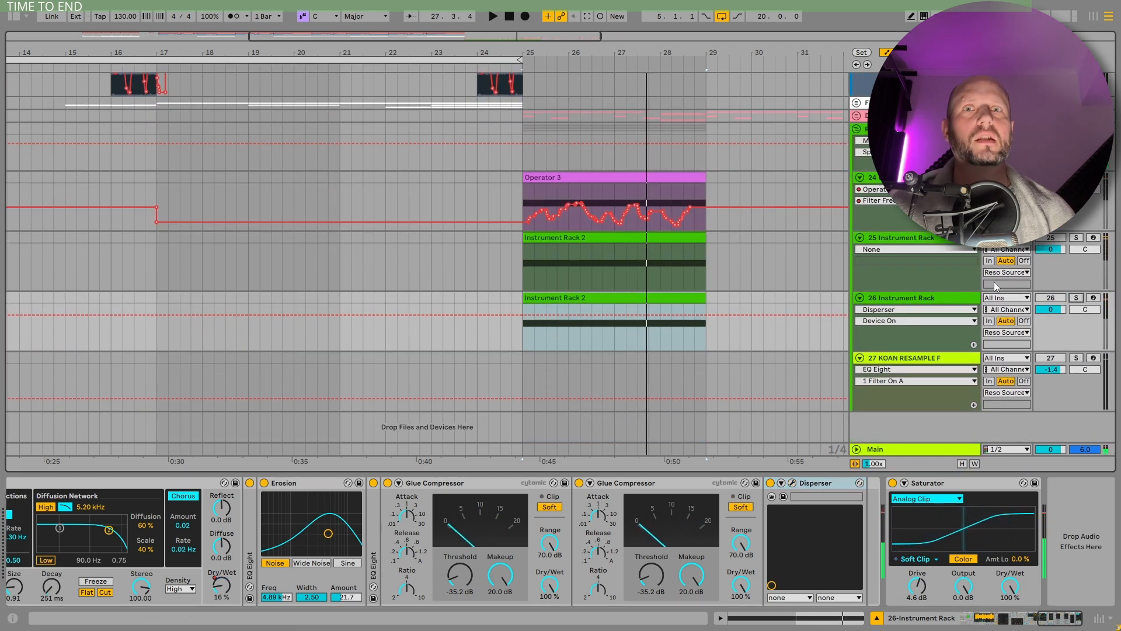
Collapse the Reso Source group and hide the automation in the arrangement.
{"action": "scroll", "coordinate": [935, 275], "scroll_direction": "up", "scroll_amount": 3}
{"action": "left_click", "coordinate": [857, 279]}
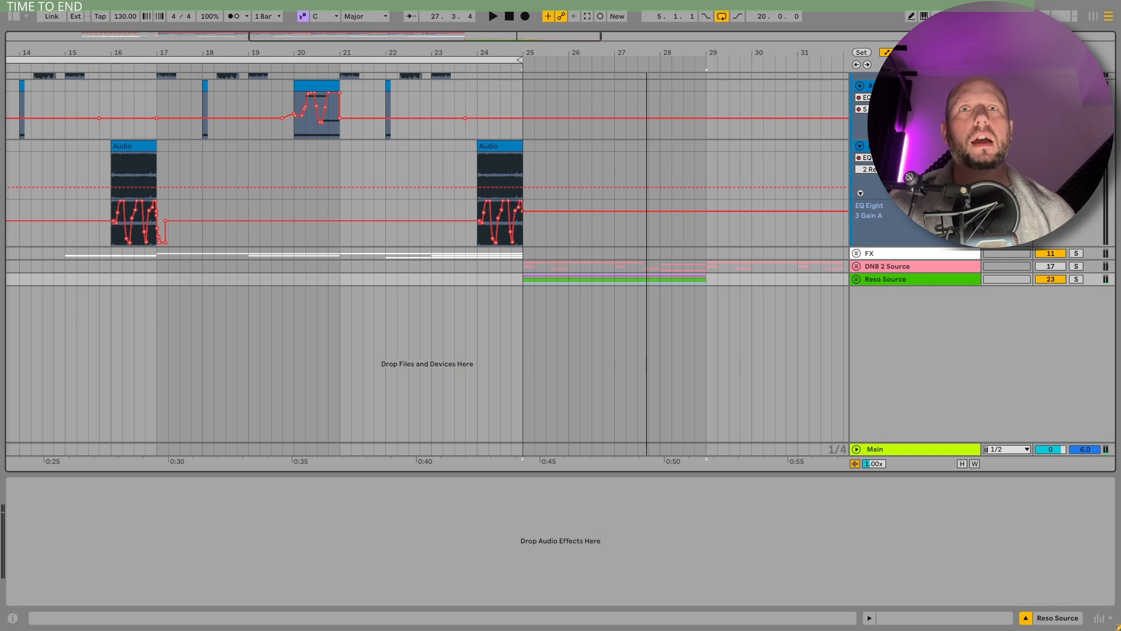
{"action": "left_click", "coordinate": [886, 53]}
{"action": "scroll", "coordinate": [208, 219], "scroll_direction": "up", "scroll_amount": 2}
Play the Reso Loop track's first audio clip several times from shortly before bar 16.
{"action": "left_click", "coordinate": [130, 237]}
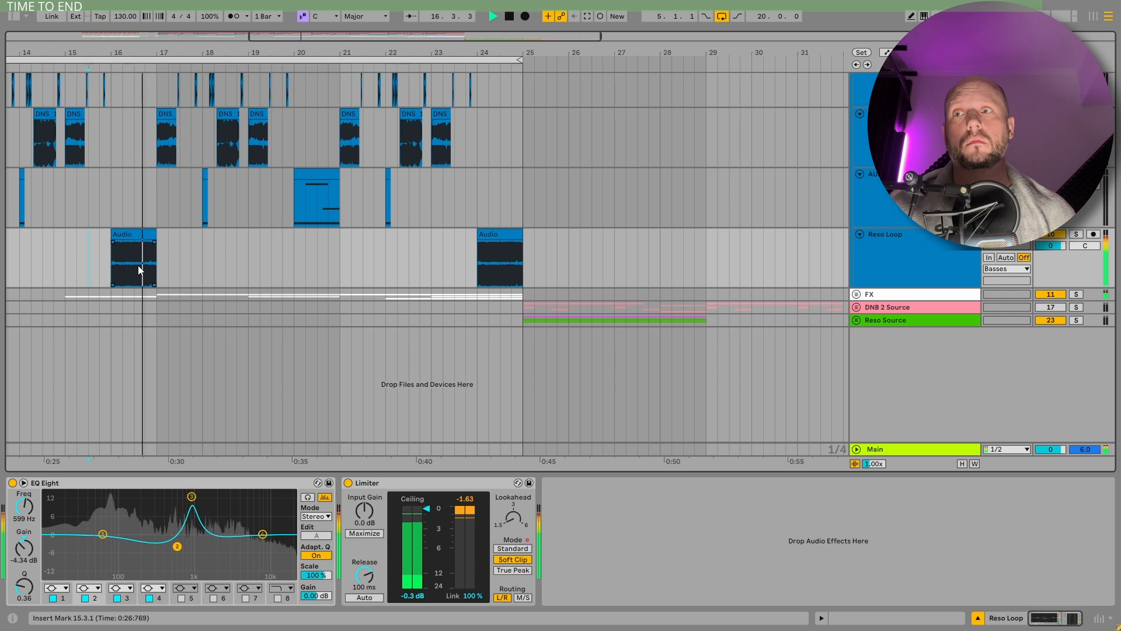
{"action": "key", "text": "space"}
{"action": "left_click_drag", "start_coordinate": [134, 265], "coordinate": [156, 269]}
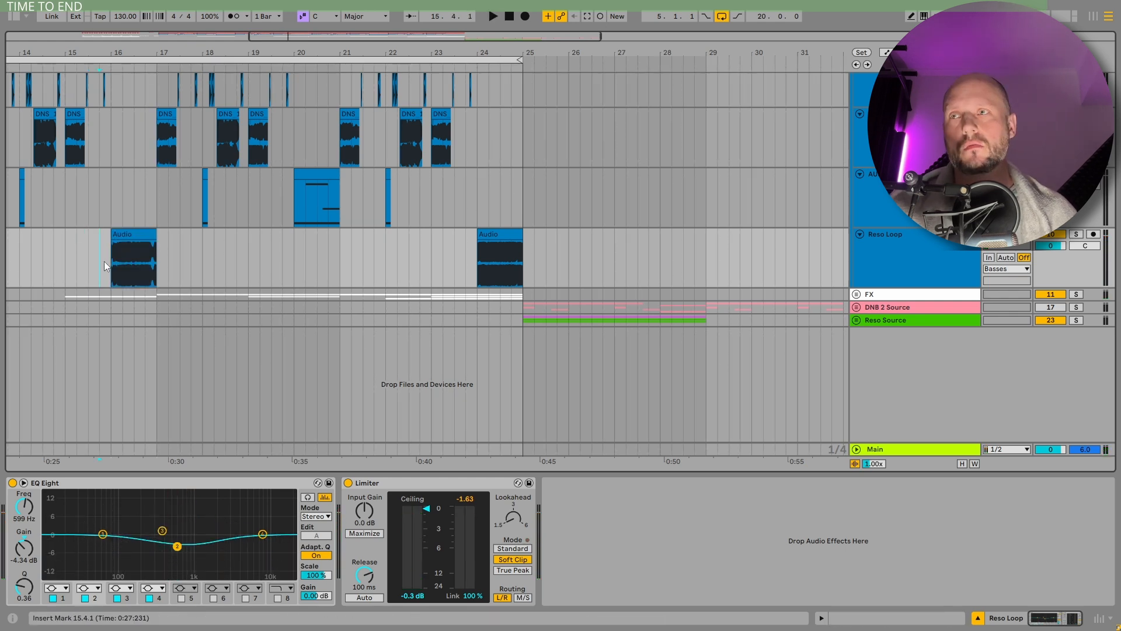
{"action": "key", "text": "space"}
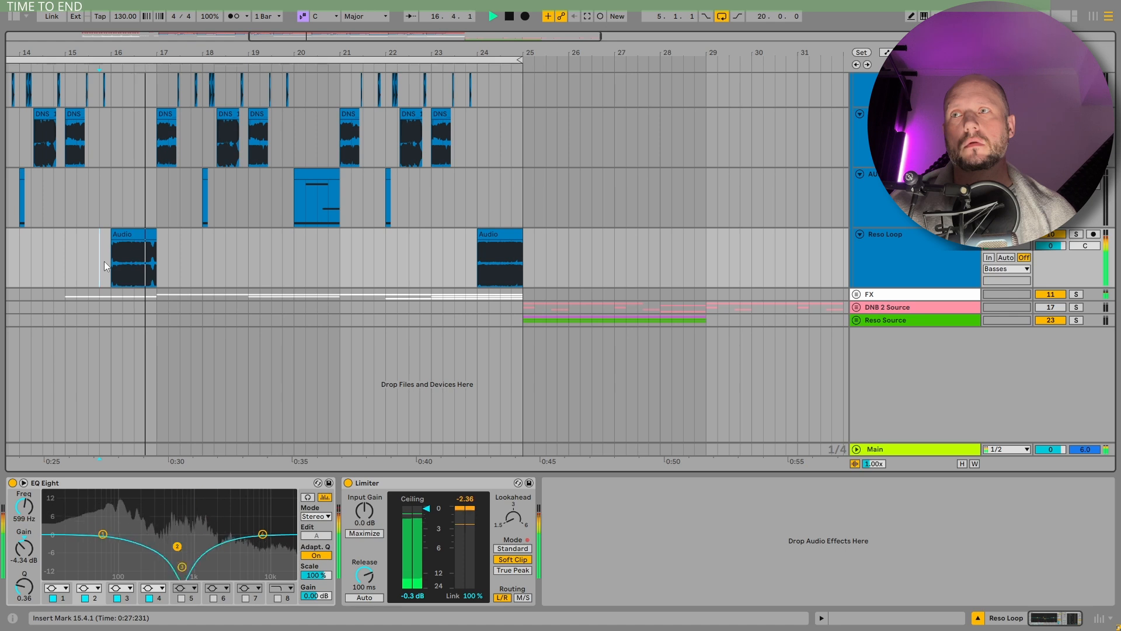
{"action": "key", "text": "space"}
{"action": "key", "text": "space"}
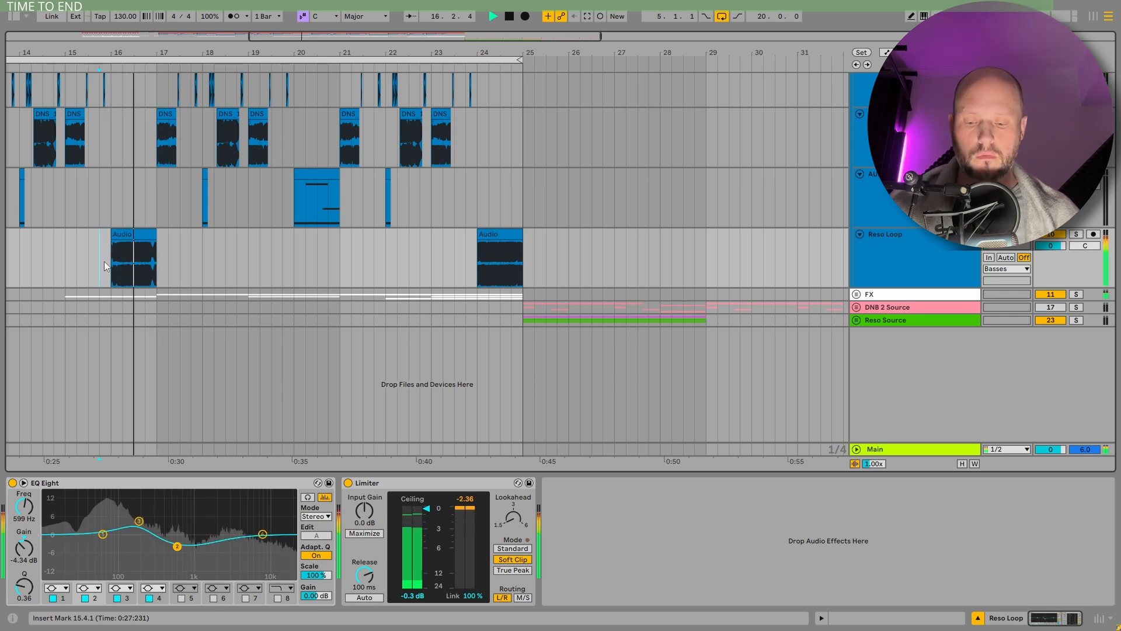
{"action": "key", "text": "space"}
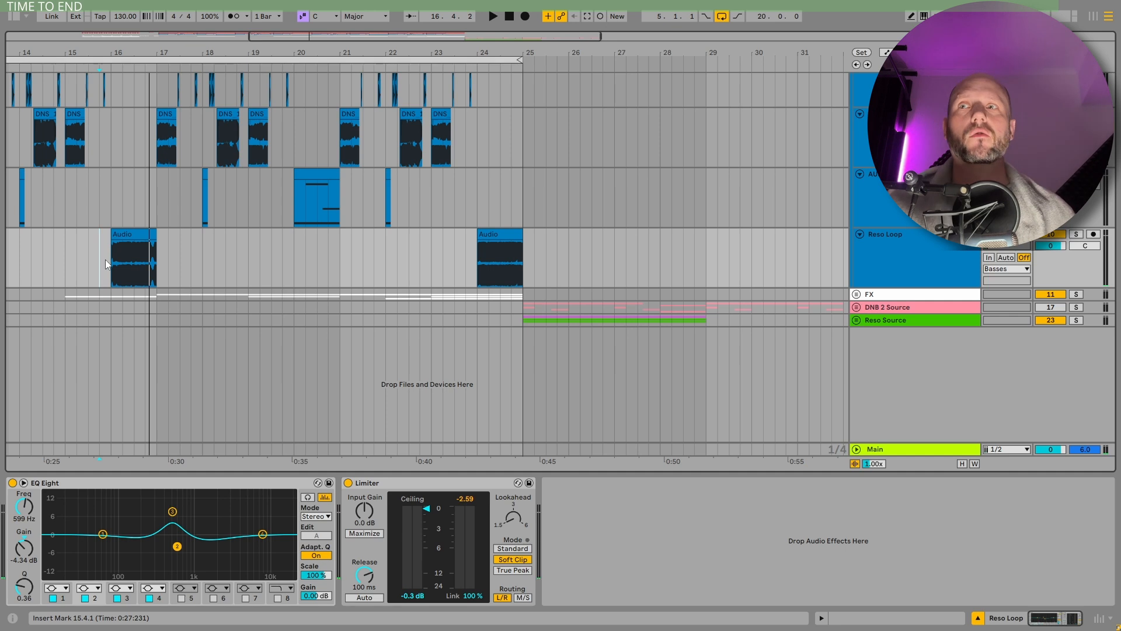
Select the Reso Loop clip at bar 16, play it, and show the whole arrangement.
{"action": "left_click", "coordinate": [305, 181]}
{"action": "left_click", "coordinate": [137, 245]}
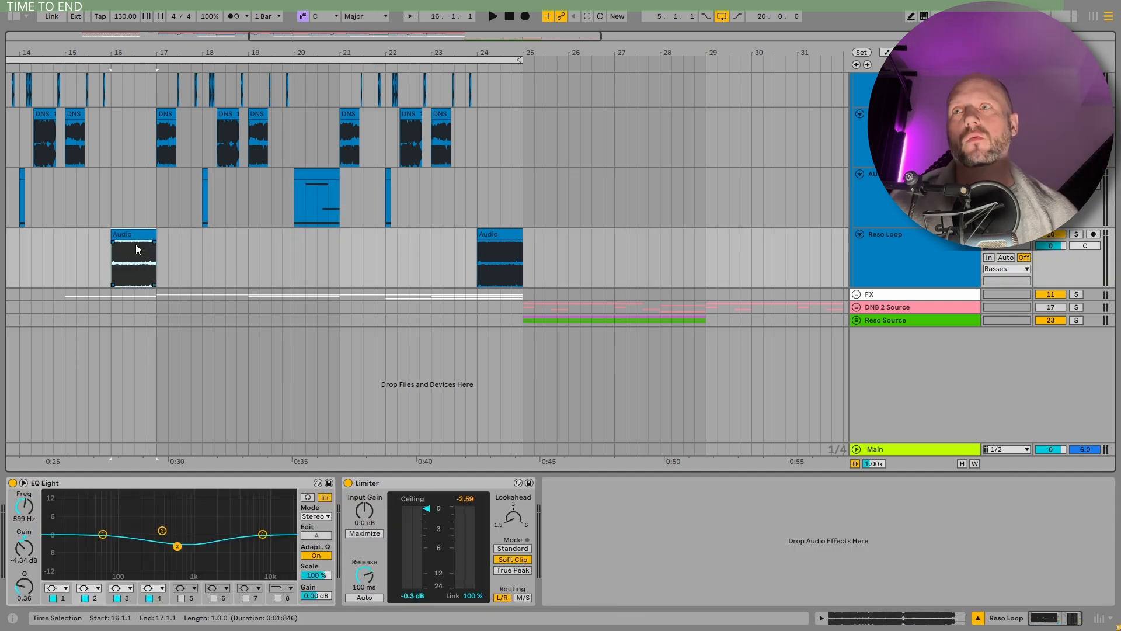
{"action": "key", "text": "space"}
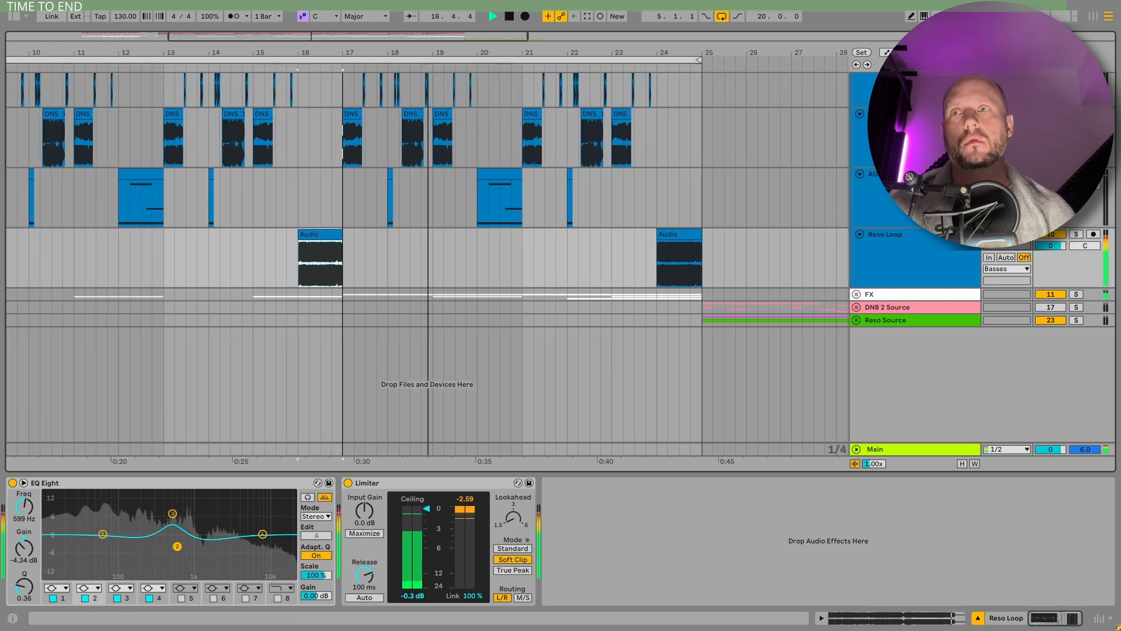
{"action": "key", "text": "space"}
{"action": "key", "text": "space"}
{"action": "left_click_drag", "start_coordinate": [359, 52], "coordinate": [372, 49]}
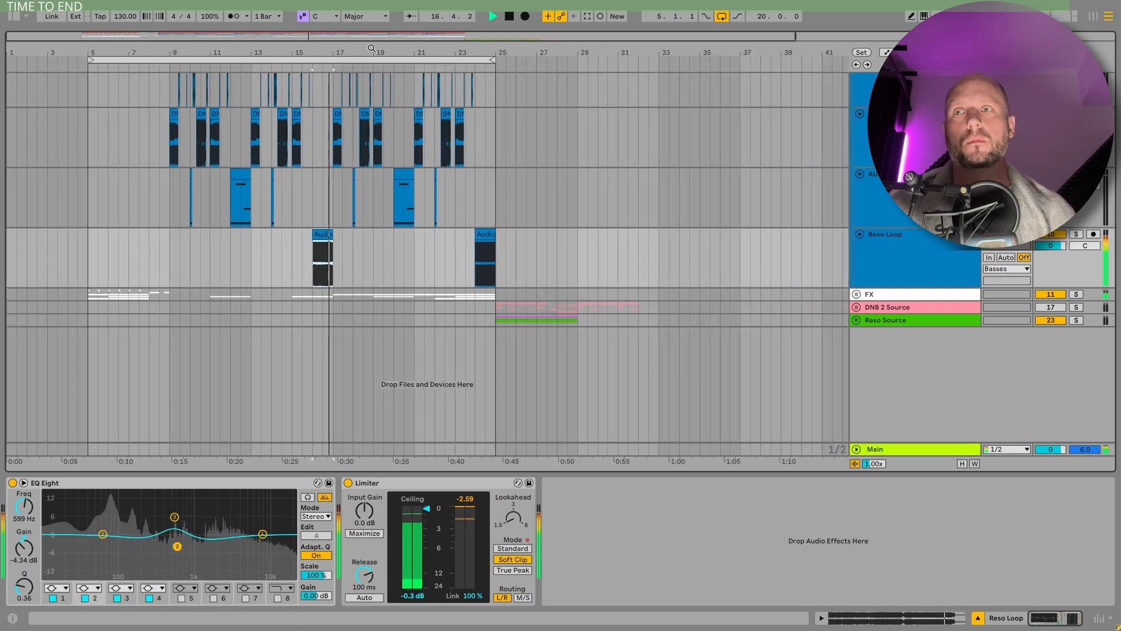
Unfold the FX group and audition its Riser clip at bar 11 and vocal loop clip at bar 17 in solo.
{"action": "left_click", "coordinate": [856, 295]}
{"action": "scroll", "coordinate": [327, 348], "scroll_direction": "down", "scroll_amount": 6}
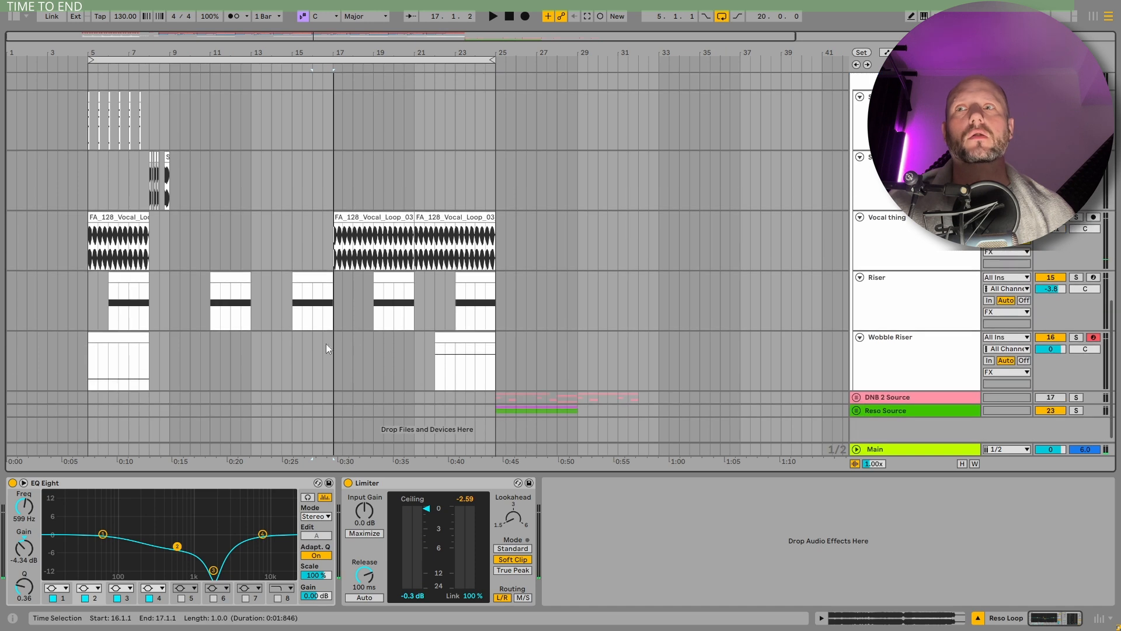
{"action": "left_click", "coordinate": [240, 282]}
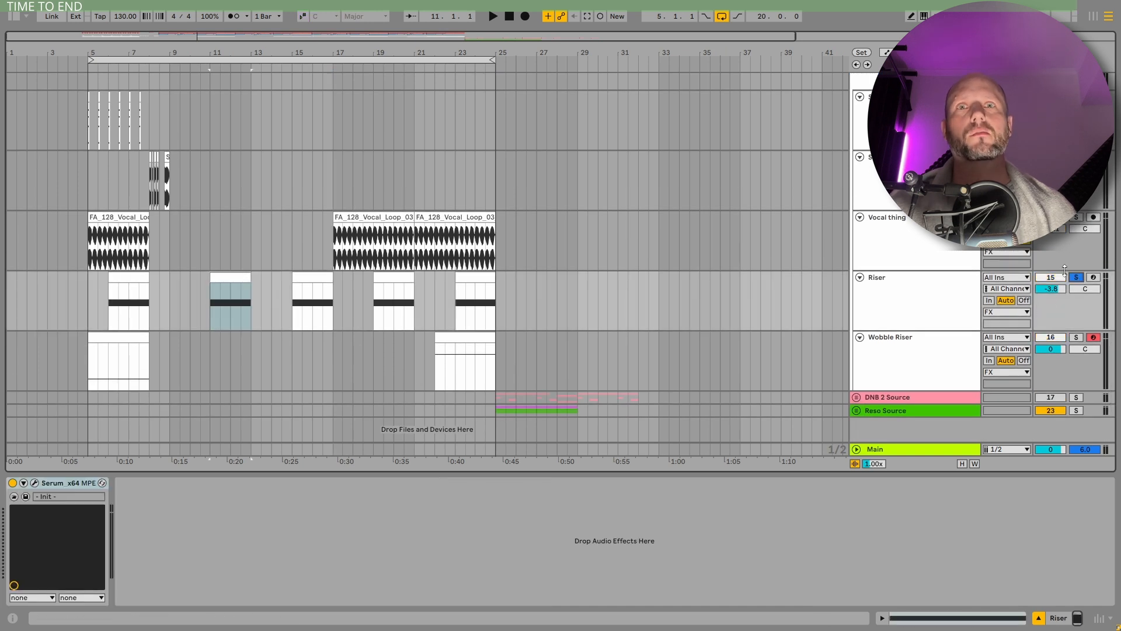
{"action": "left_click", "coordinate": [393, 218]}
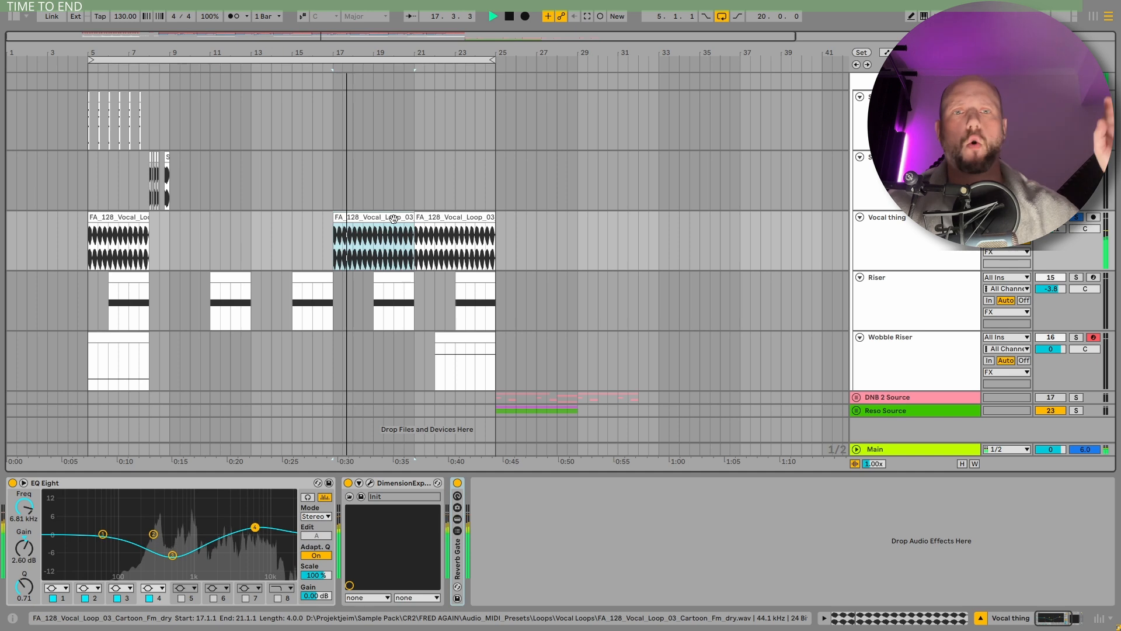
{"action": "key", "text": "space"}
Select the arrangement's loop range and play the full track from bar 5.
{"action": "left_click", "coordinate": [317, 61]}
{"action": "key", "text": "space"}
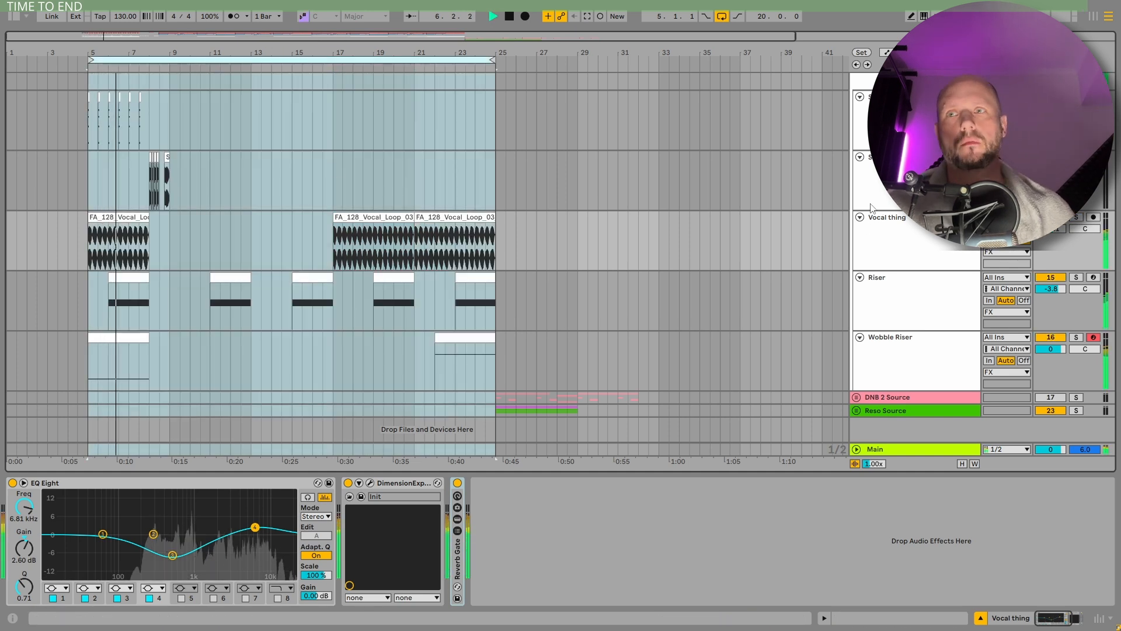
{"action": "scroll", "coordinate": [863, 196], "scroll_direction": "up", "scroll_amount": 5}
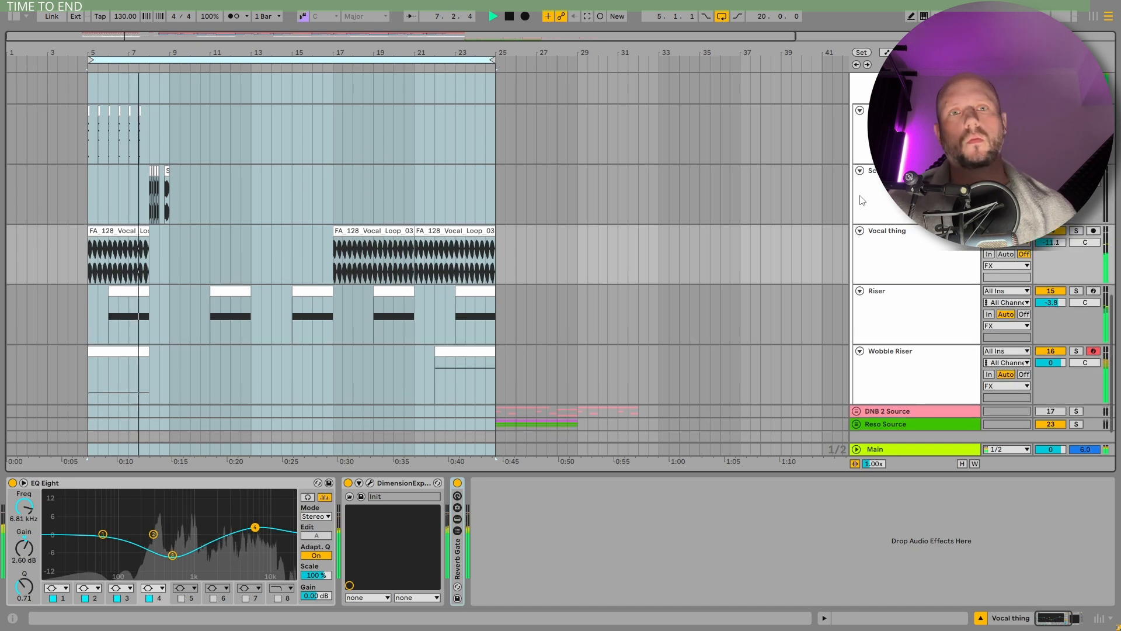